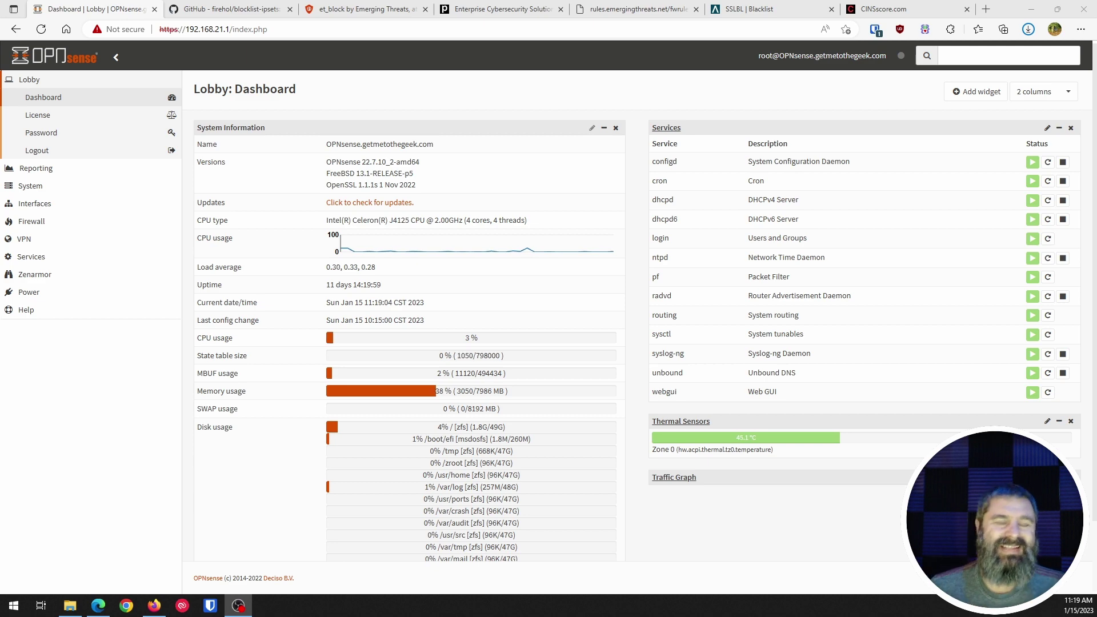
Step: Switch to the firehol blocklist-ipsets repository, preview iplists.firehol.org in a new tab, then close it
left_click(204, 8)
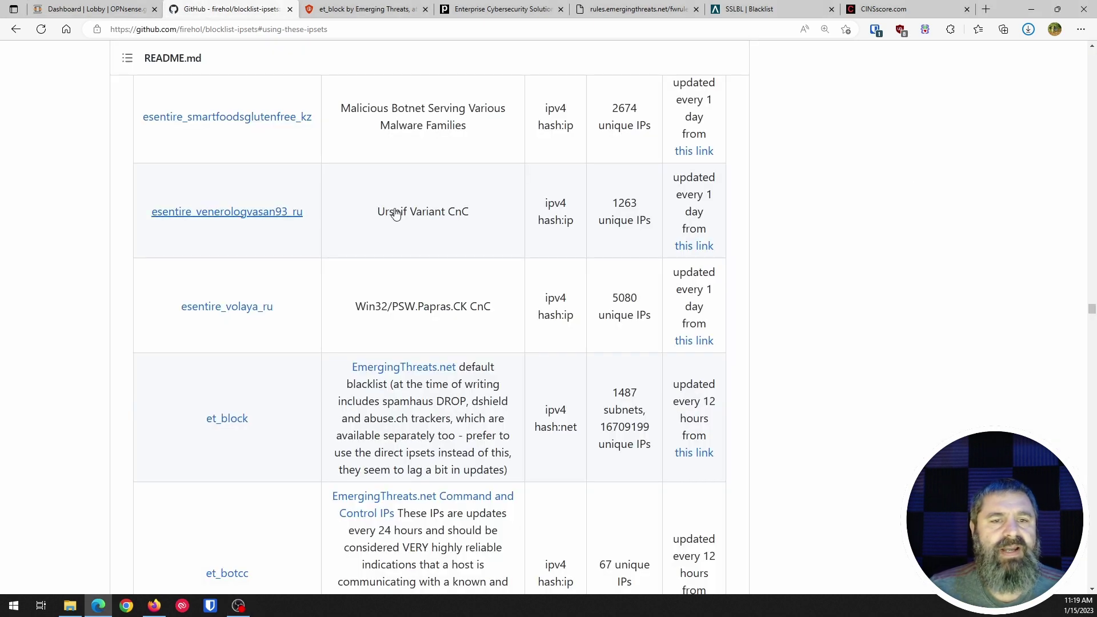
left_click_drag(1091, 311, 1068, 36)
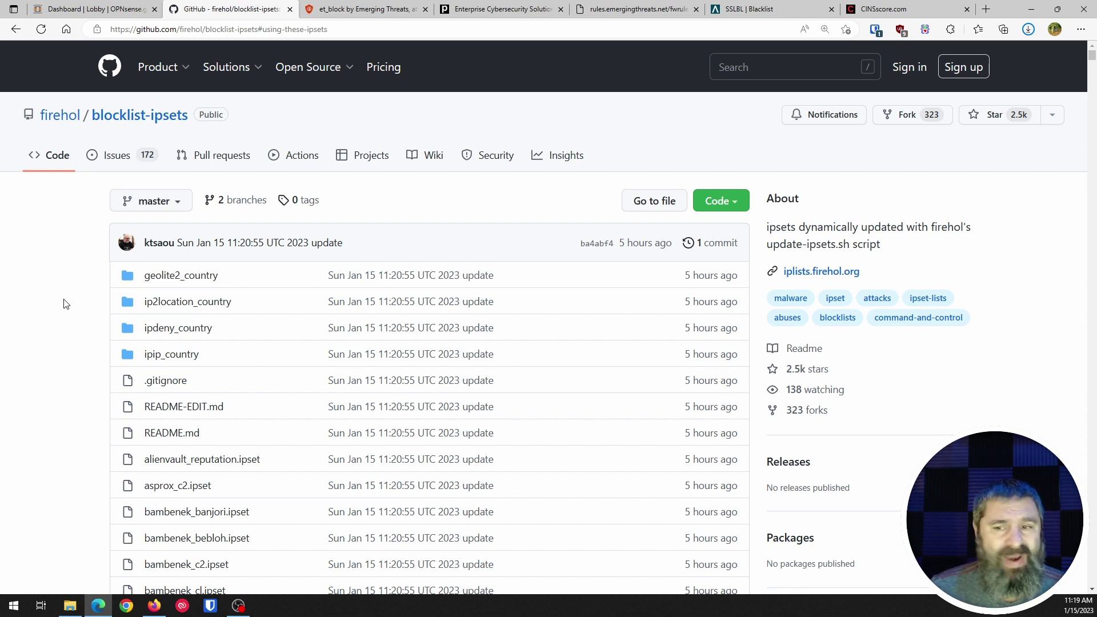
right_click(836, 273)
left_click(867, 283)
key("ctrl+Tab")
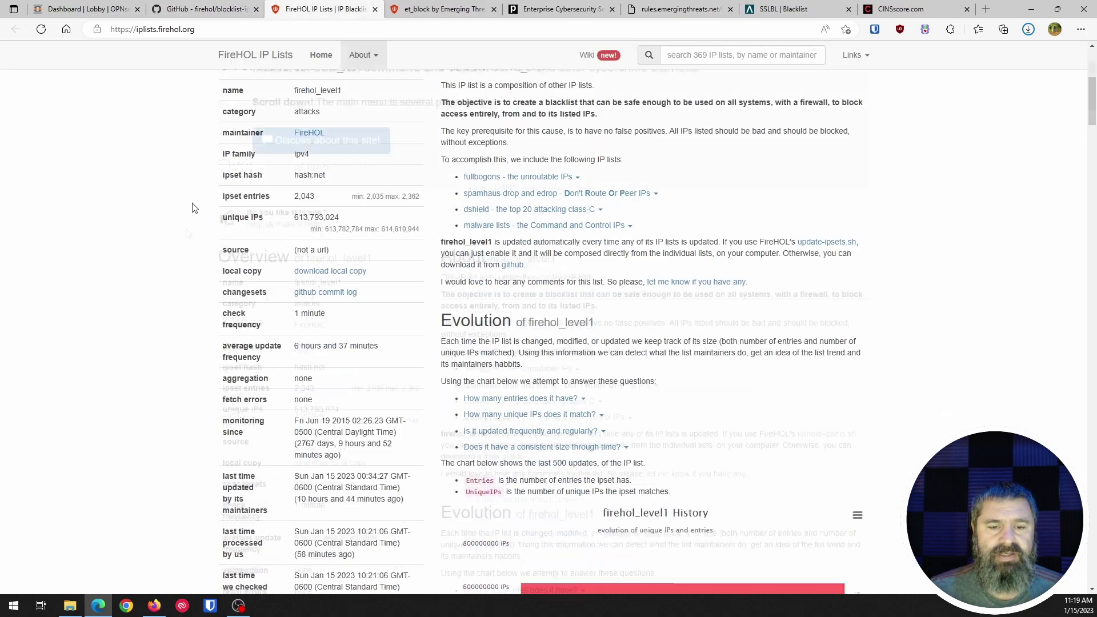
scroll(194, 217, "down", 10)
scroll(186, 232, "down", 20)
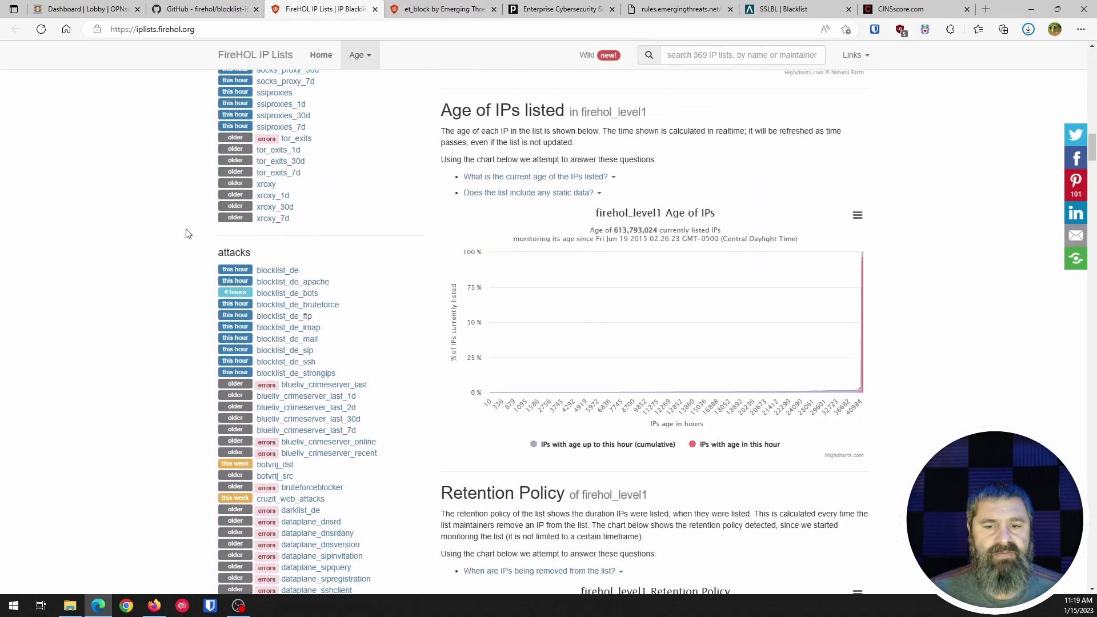
left_click(375, 9)
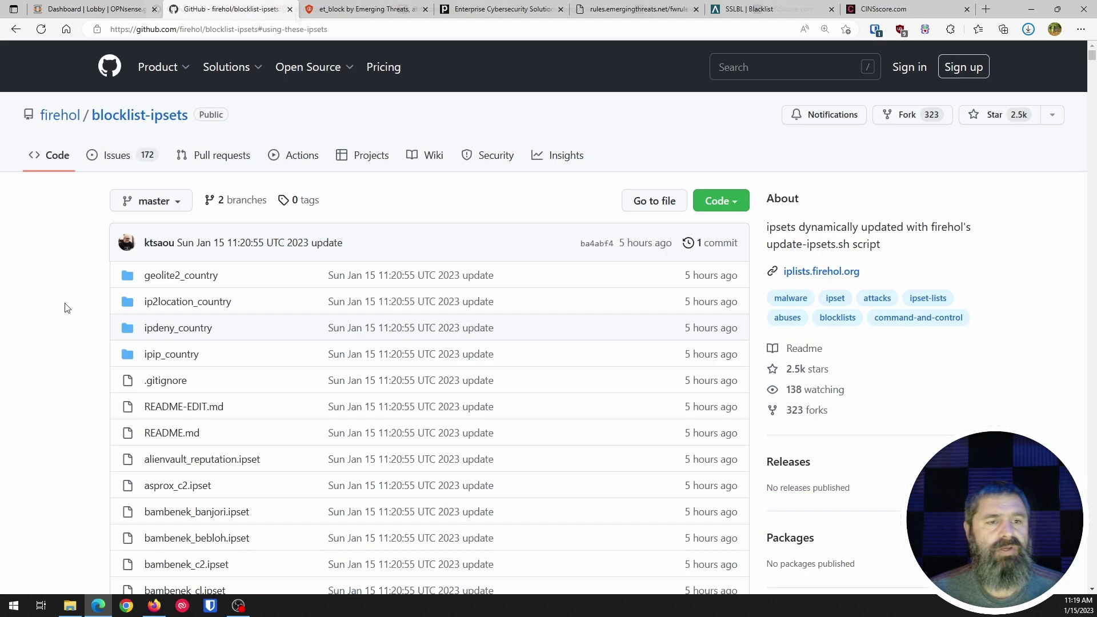
Step: Scroll the README down to the 'Why do we need blocklists?' section
scroll(64, 295, "down", 20)
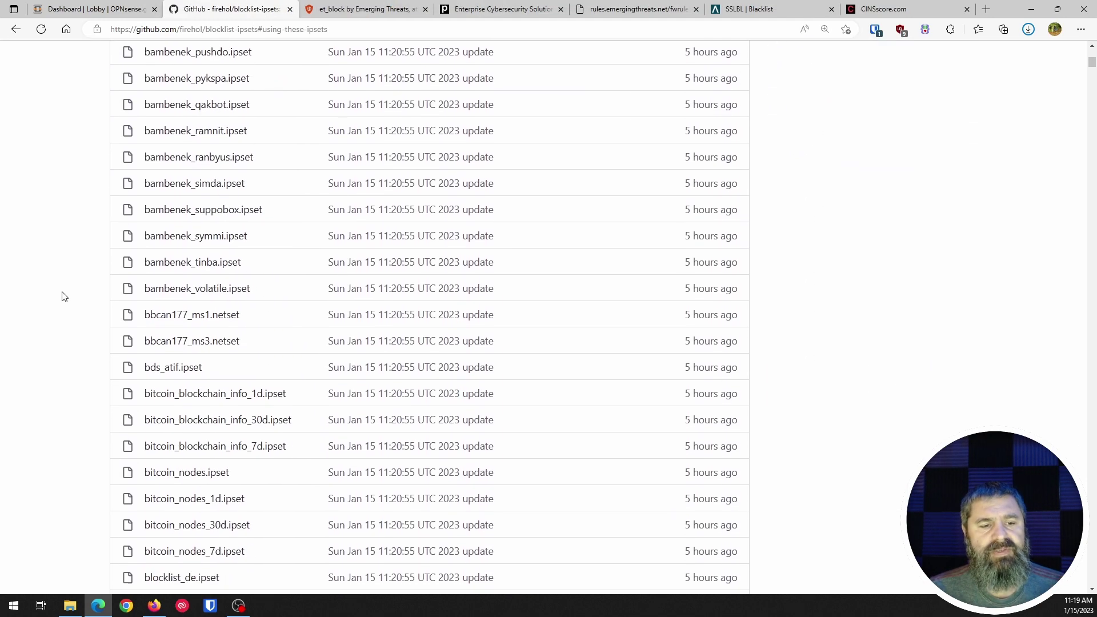
scroll(64, 302, "down", 20)
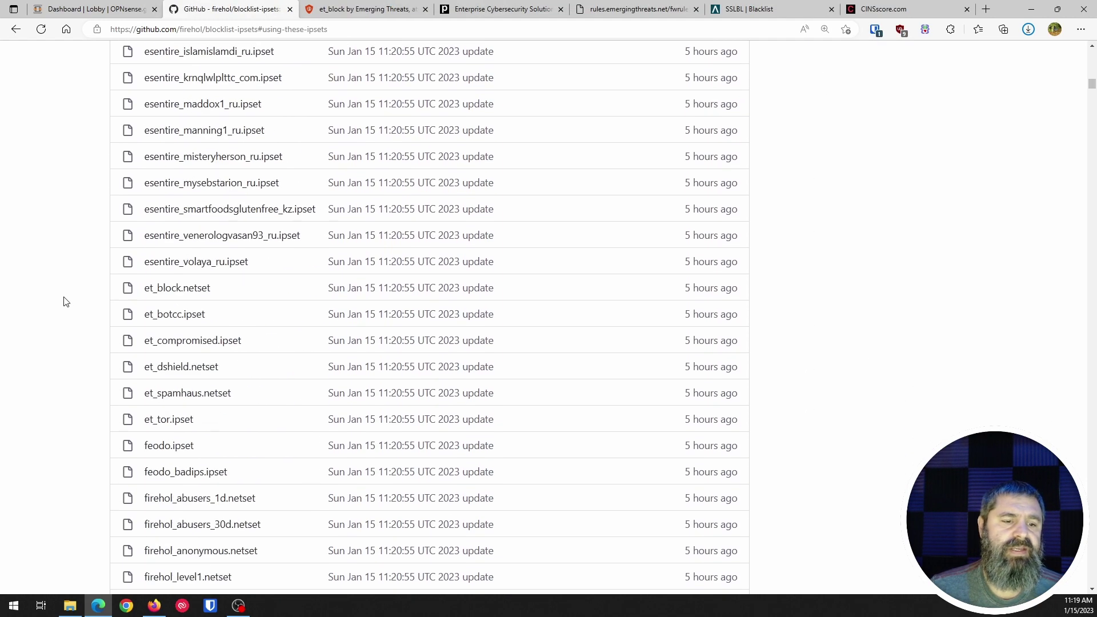
scroll(64, 302, "down", 20)
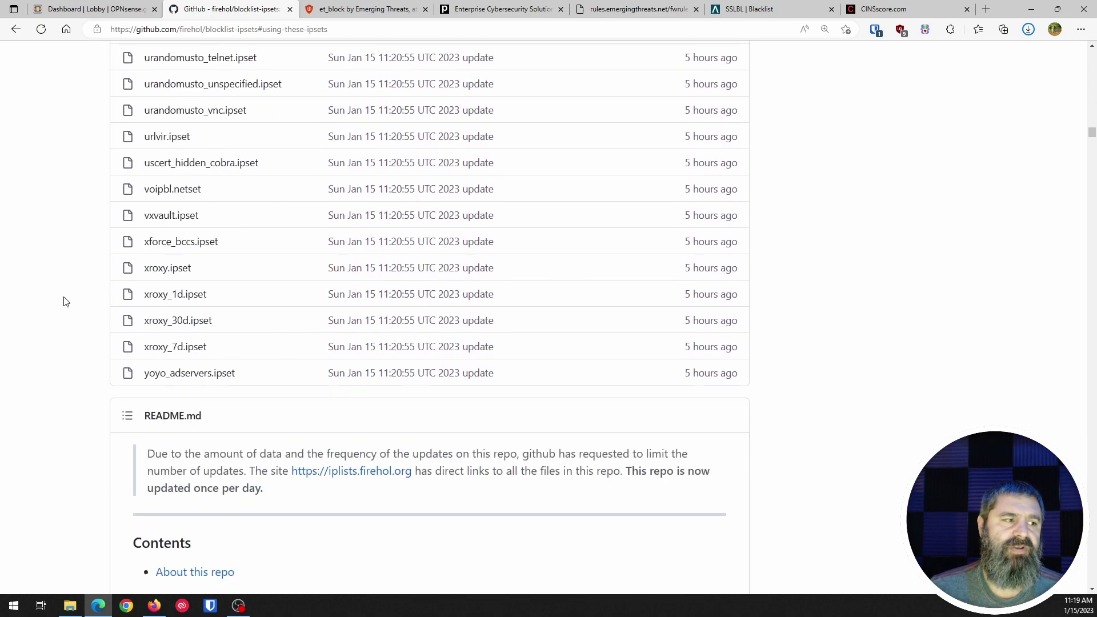
scroll(64, 301, "up", 3)
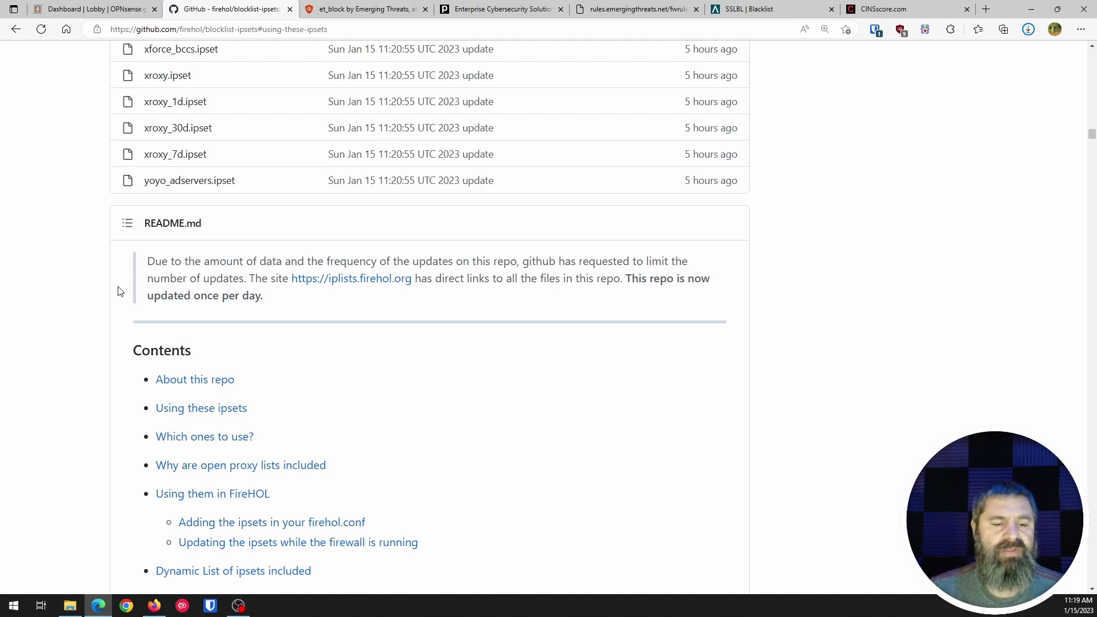
scroll(118, 290, "down", 5)
scroll(118, 290, "down", 5)
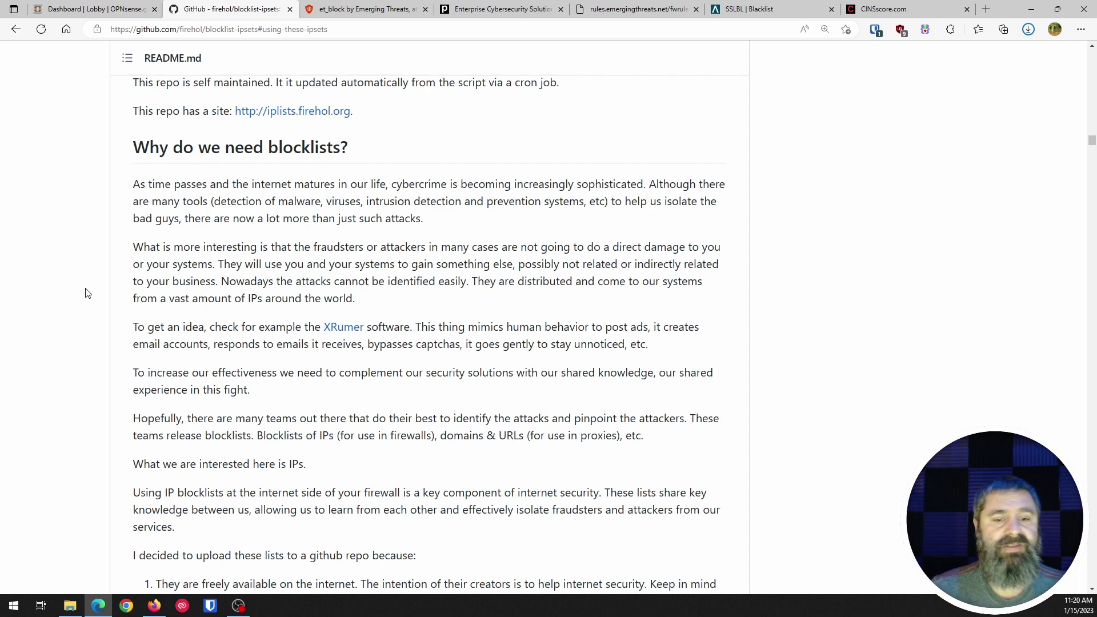
Step: Scroll to the 'Which ones to use' Level 1 - Basic list and copy 'Abuse.ch'
scroll(87, 293, "down", 7)
scroll(90, 293, "down", 4)
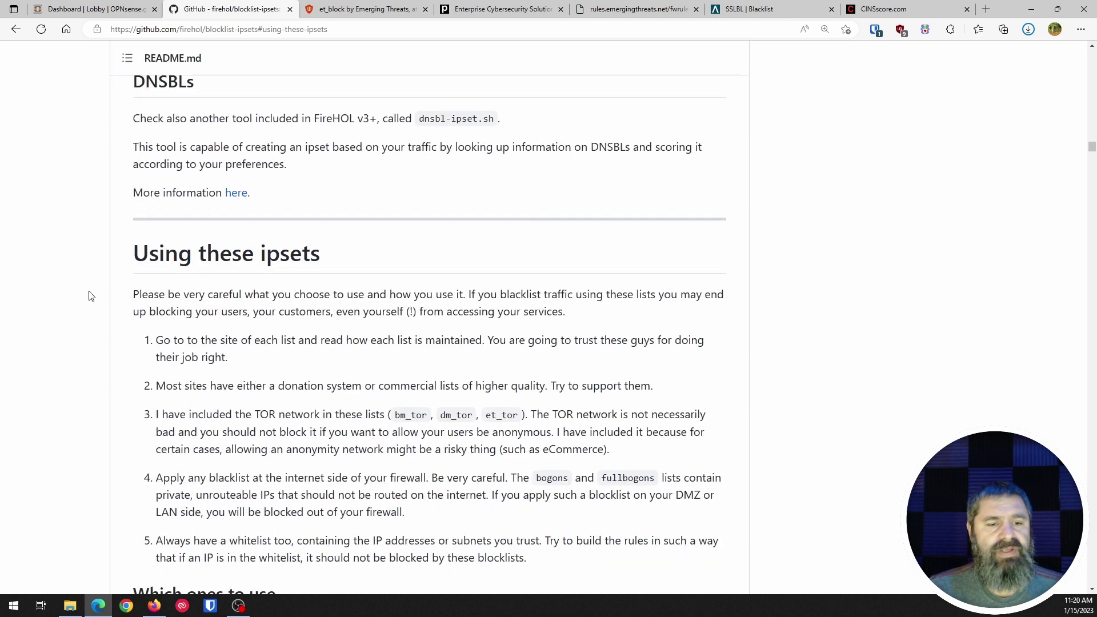
scroll(90, 296, "down", 1)
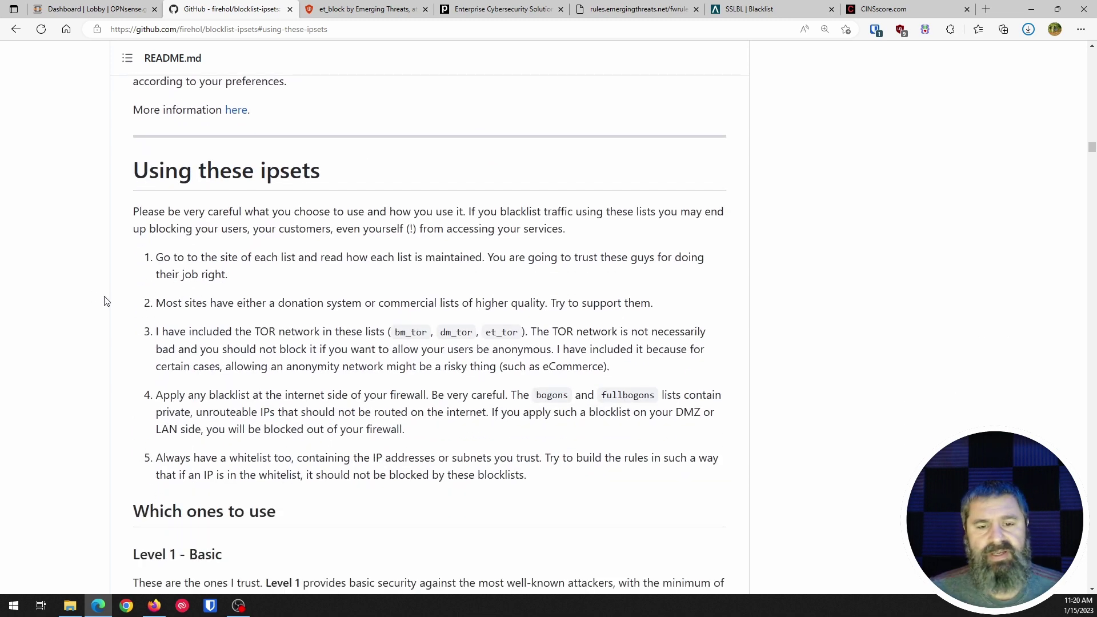
scroll(104, 294, "down", 4)
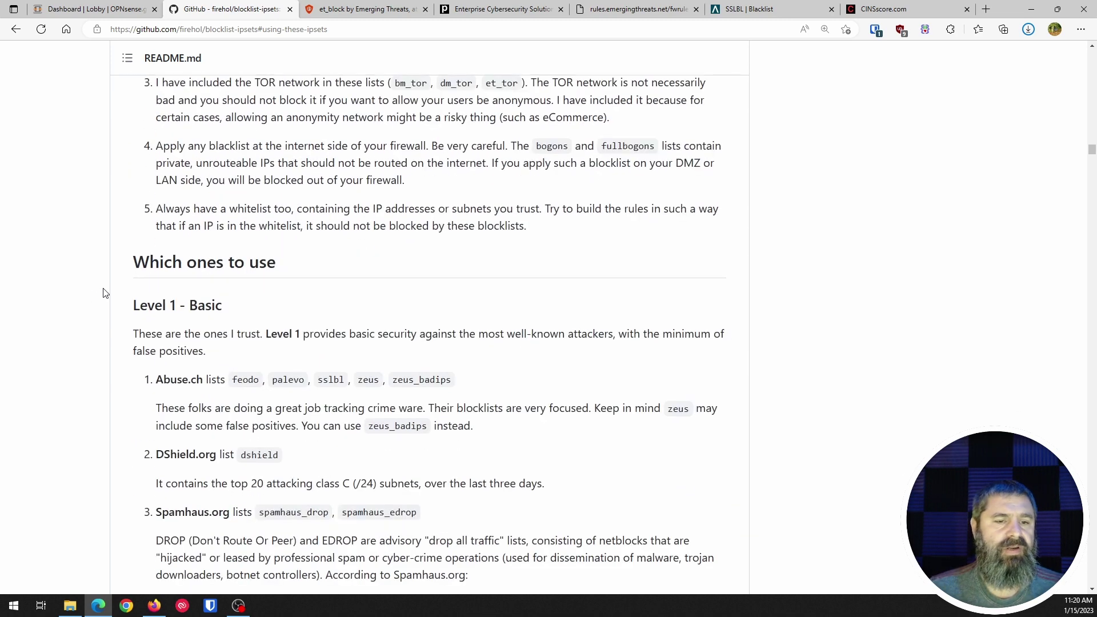
scroll(104, 293, "down", 3)
scroll(104, 293, "up", 4)
scroll(104, 293, "down", 3)
scroll(104, 293, "down", 1)
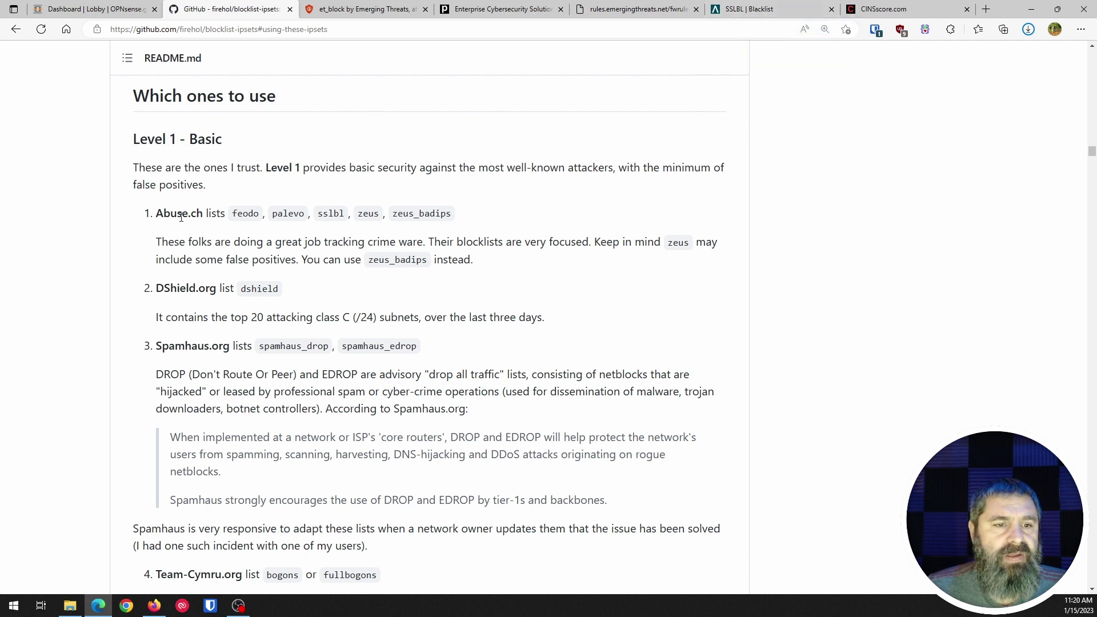
left_click_drag(158, 214, 201, 214)
key("ctrl+c")
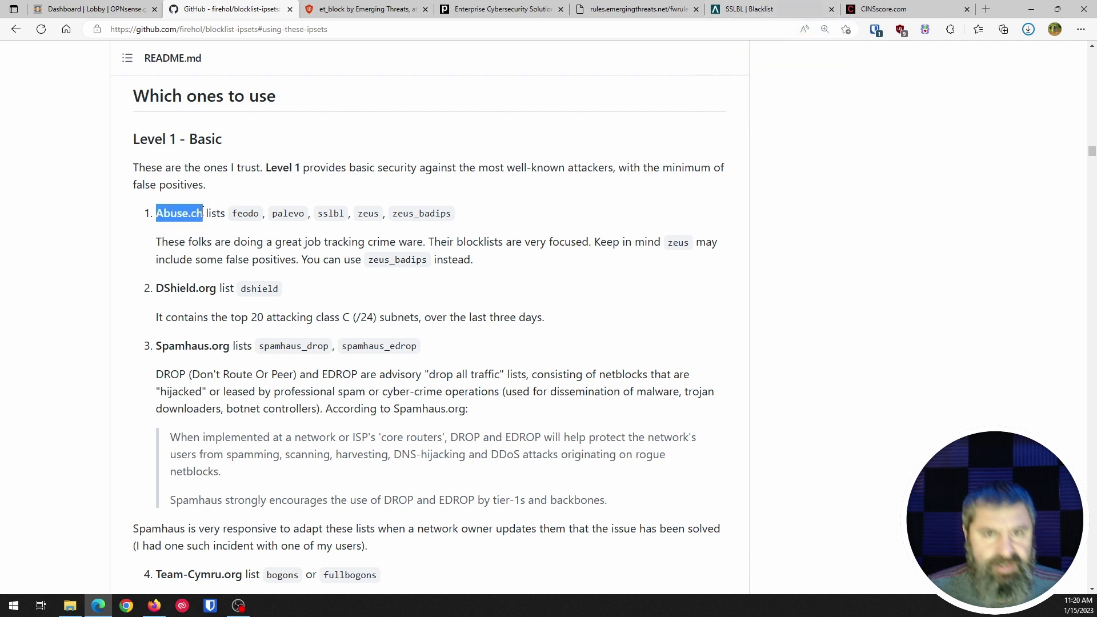
Step: Load the abuse.ch homepage in a new tab from the pasted address
left_click(985, 9)
left_click(480, 29)
key("ctrl+v")
key("Return")
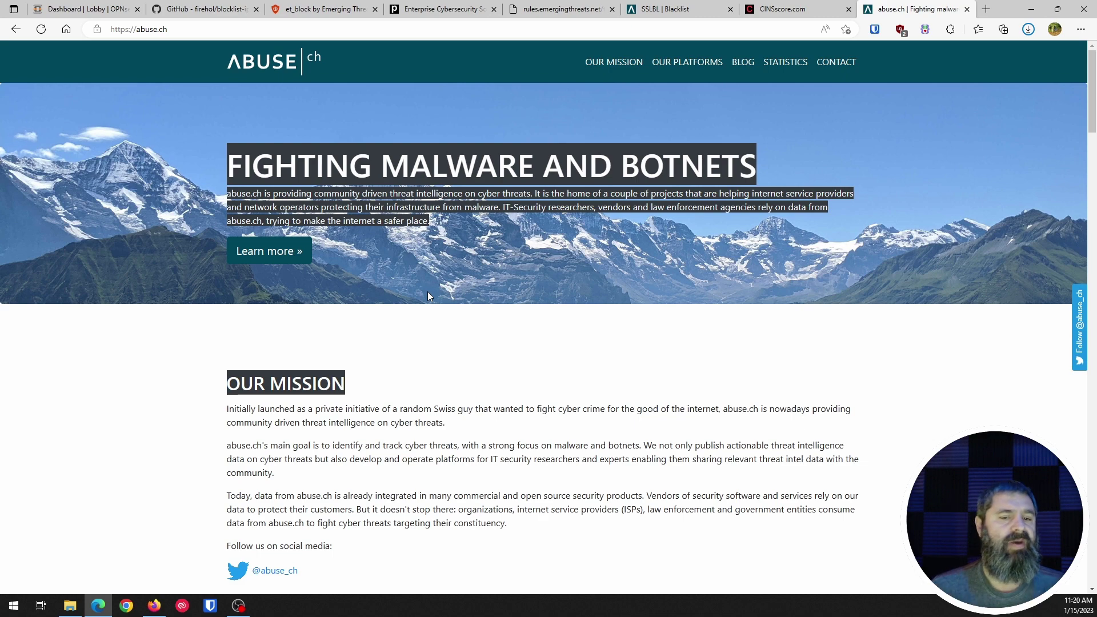
scroll(451, 341, "down", 10)
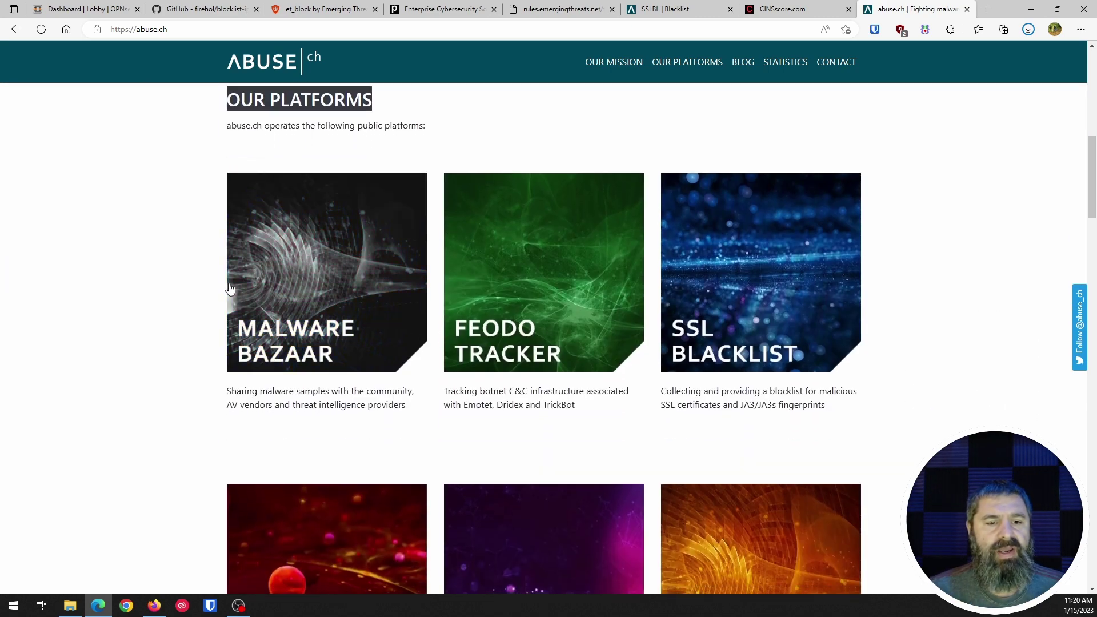
scroll(399, 397, "down", 3)
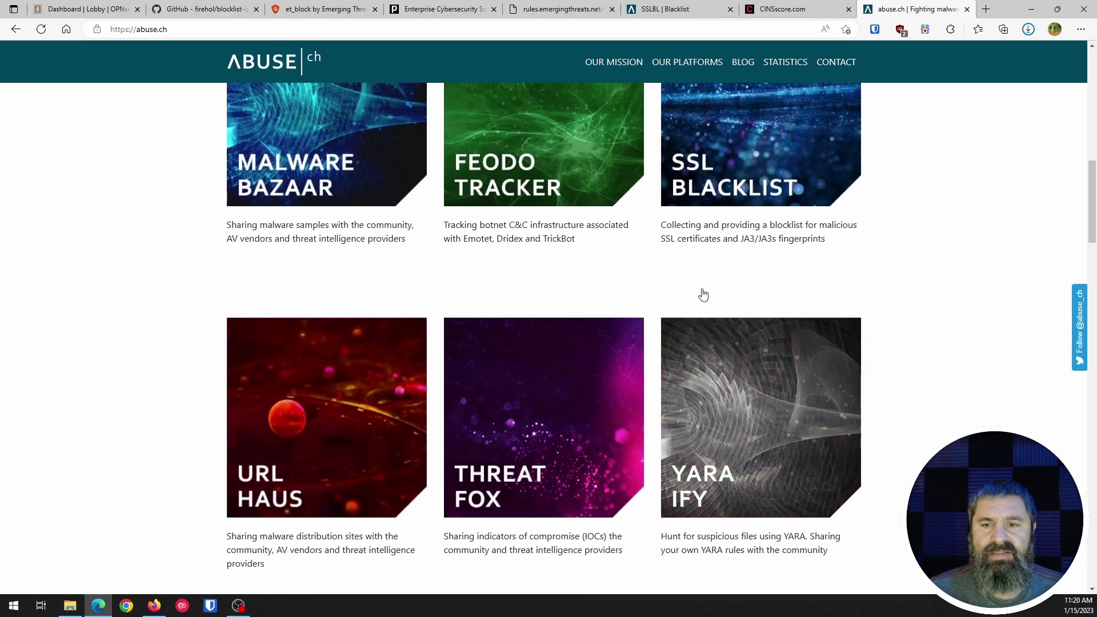
scroll(597, 241, "up", 3)
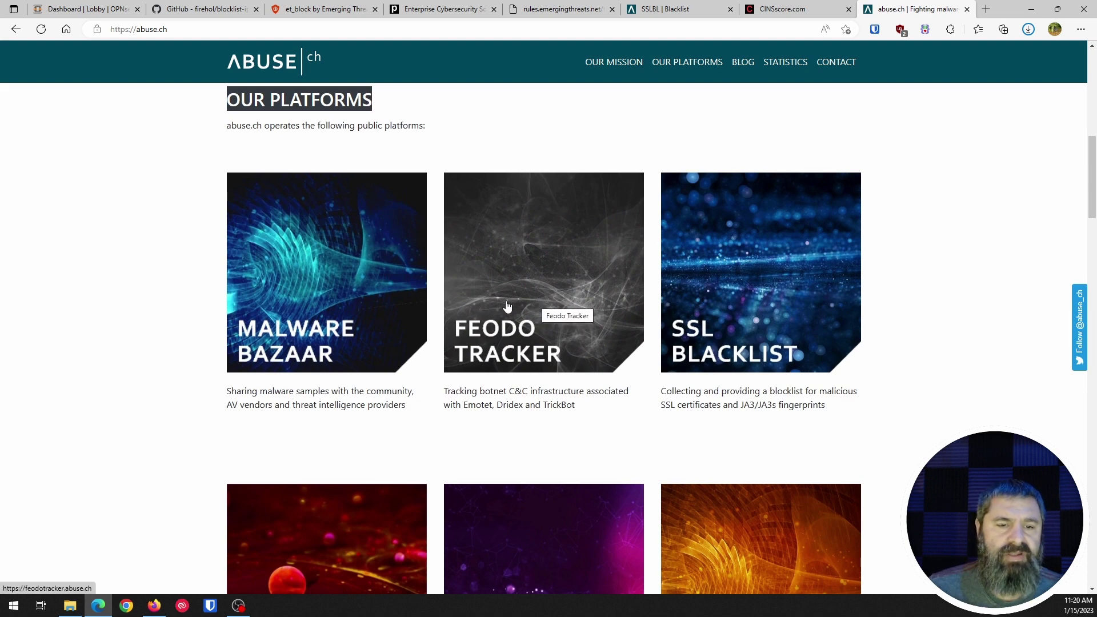
Step: Open Feodo Tracker's recommended IP blocklist download as plain text
left_click(507, 305)
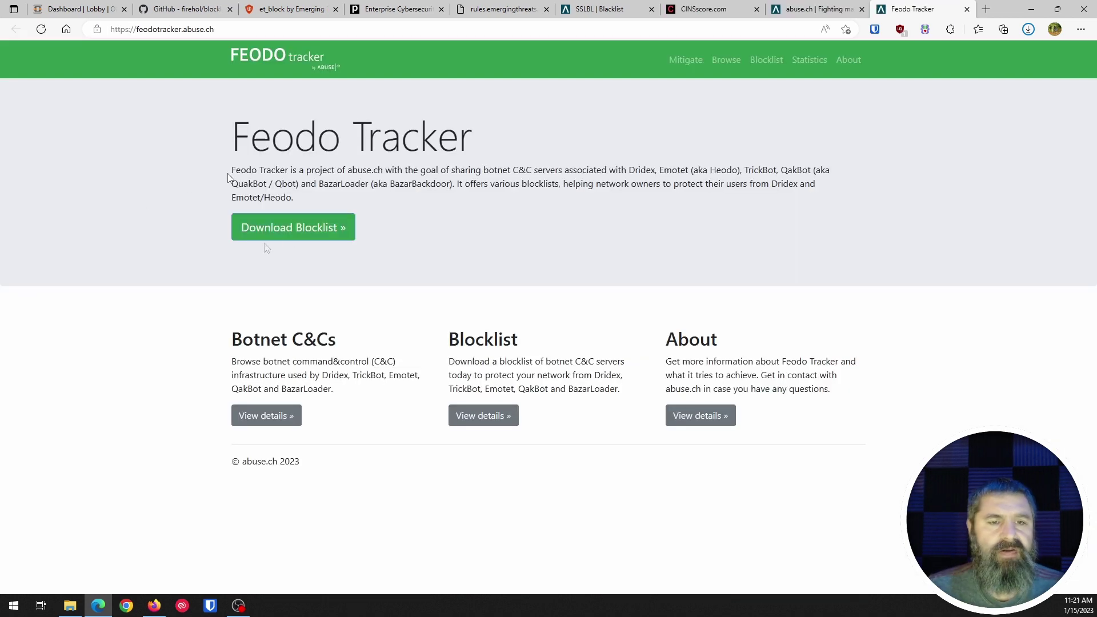
left_click(295, 232)
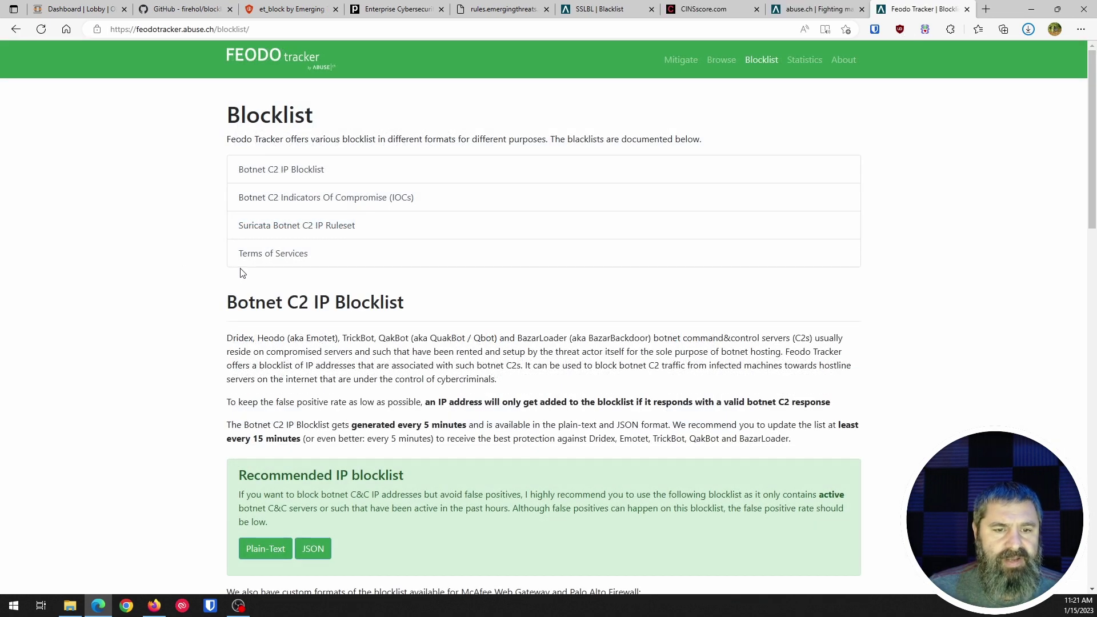
scroll(179, 260, "down", 4)
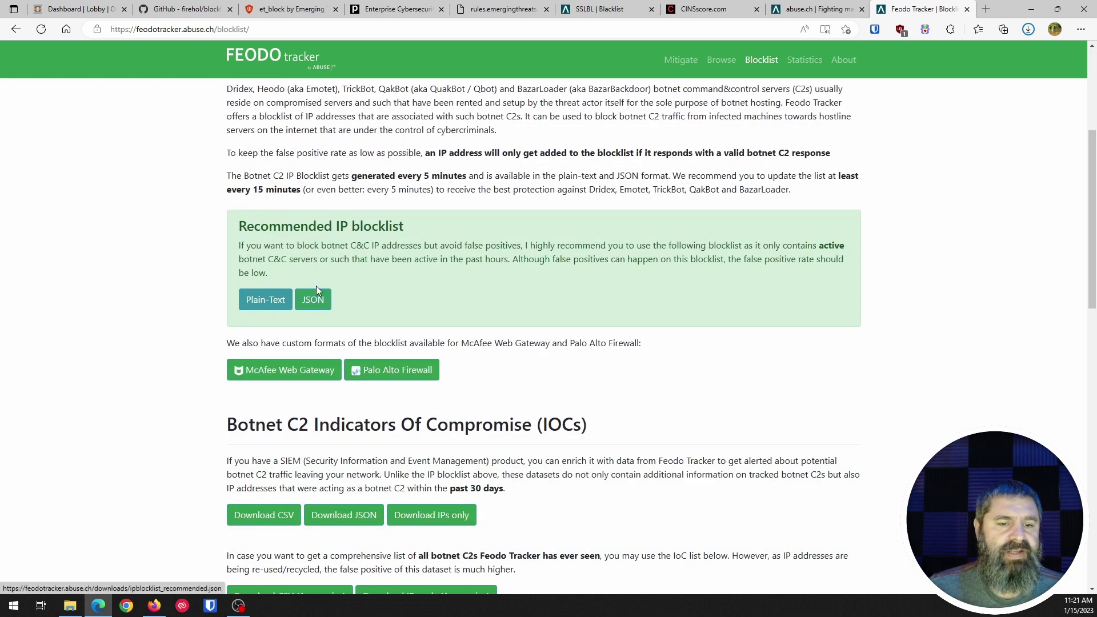
scroll(252, 274, "down", 1)
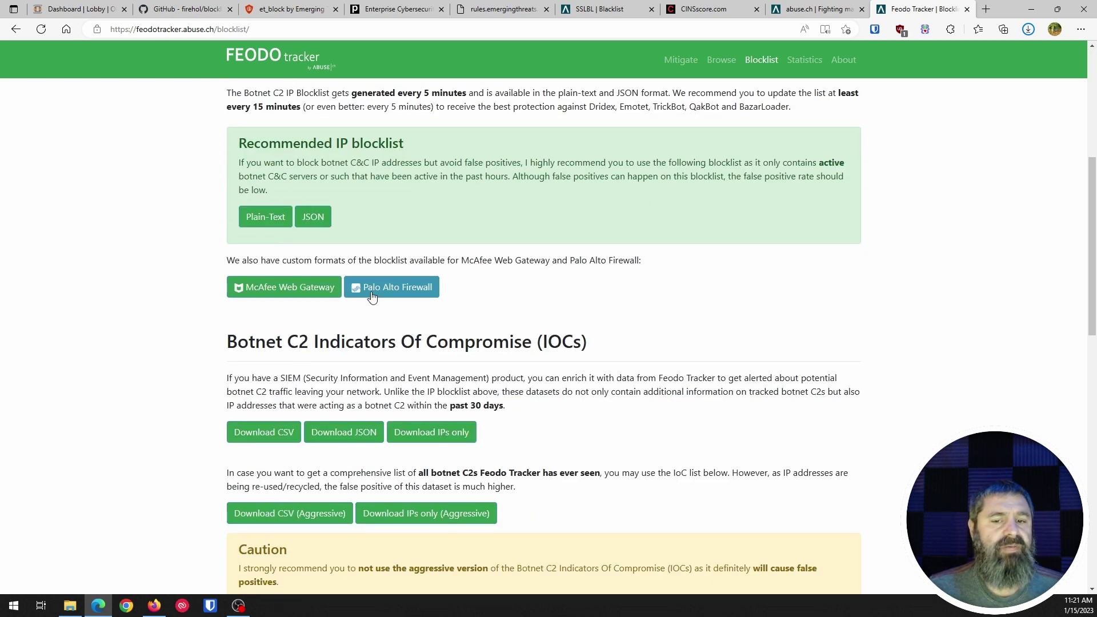
scroll(155, 312, "down", 5)
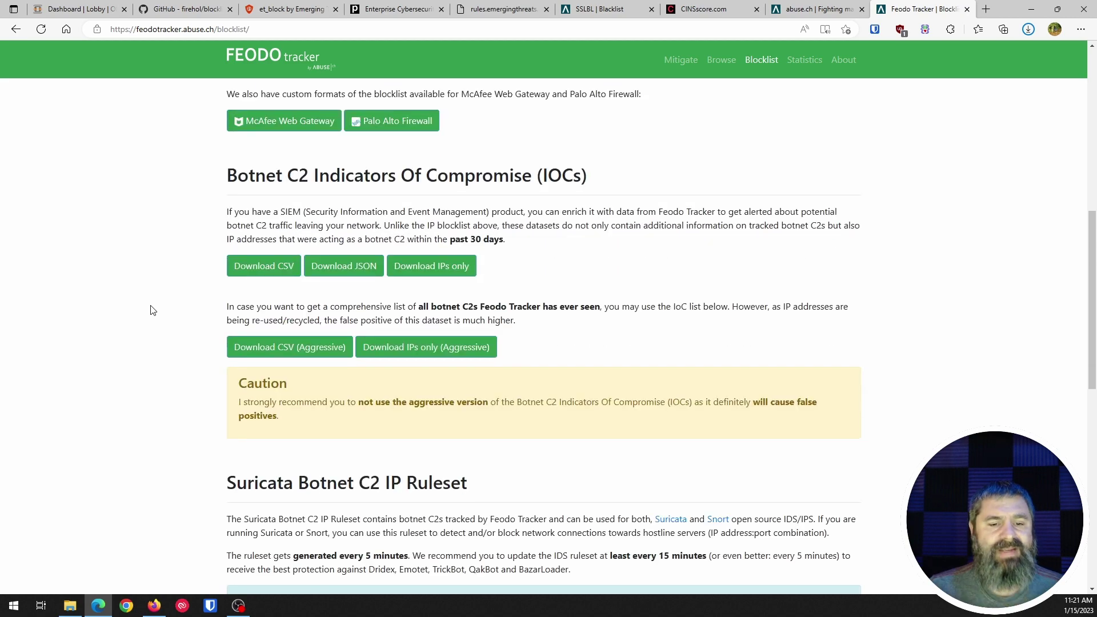
scroll(151, 313, "down", 1)
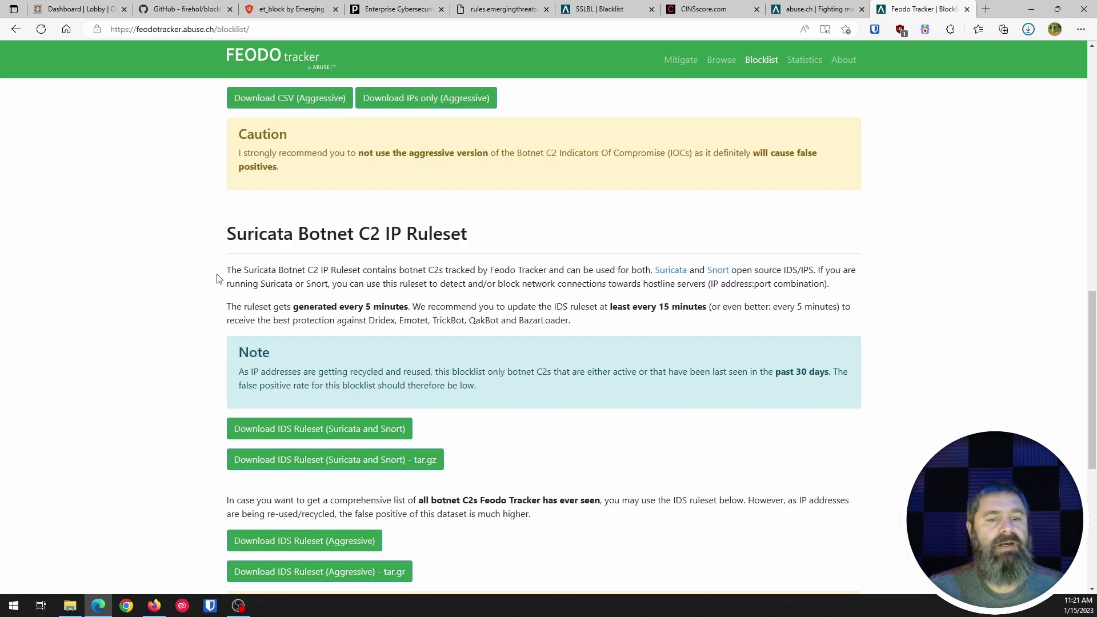
scroll(229, 278, "up", 6)
left_click(262, 303)
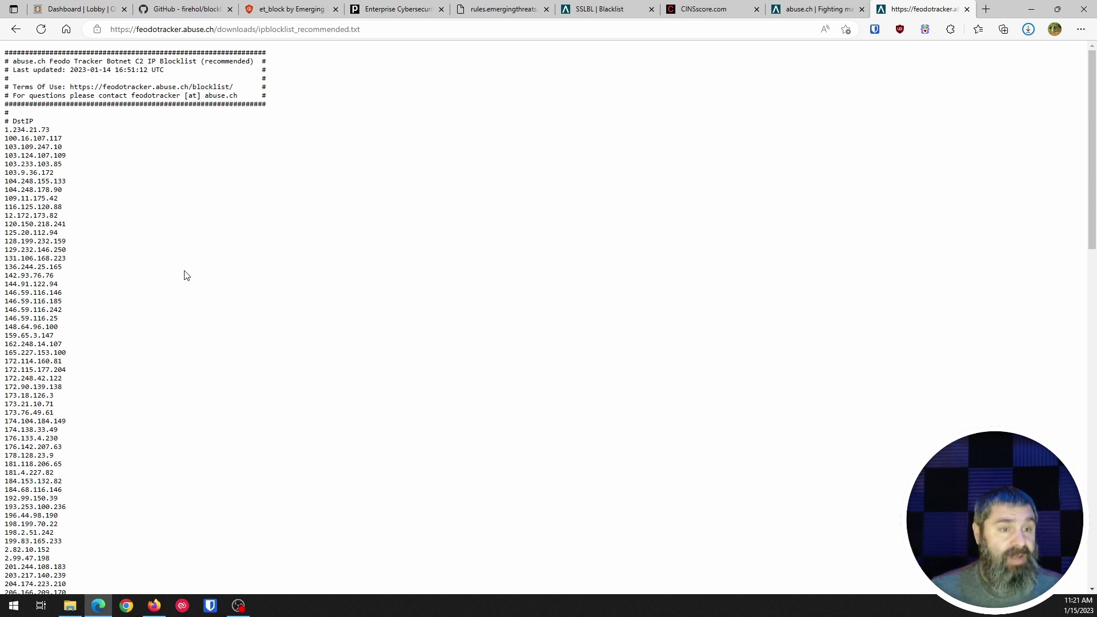
scroll(184, 275, "down", 9)
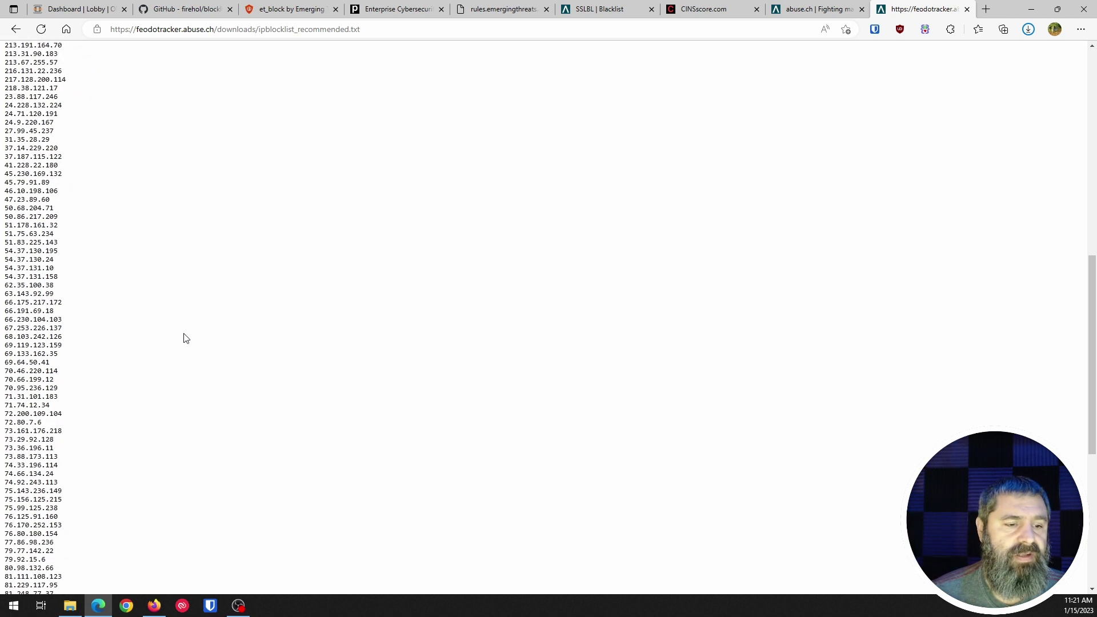
Step: Close the Feodo Tracker tab and return to the firehol GitHub README
left_click(966, 9)
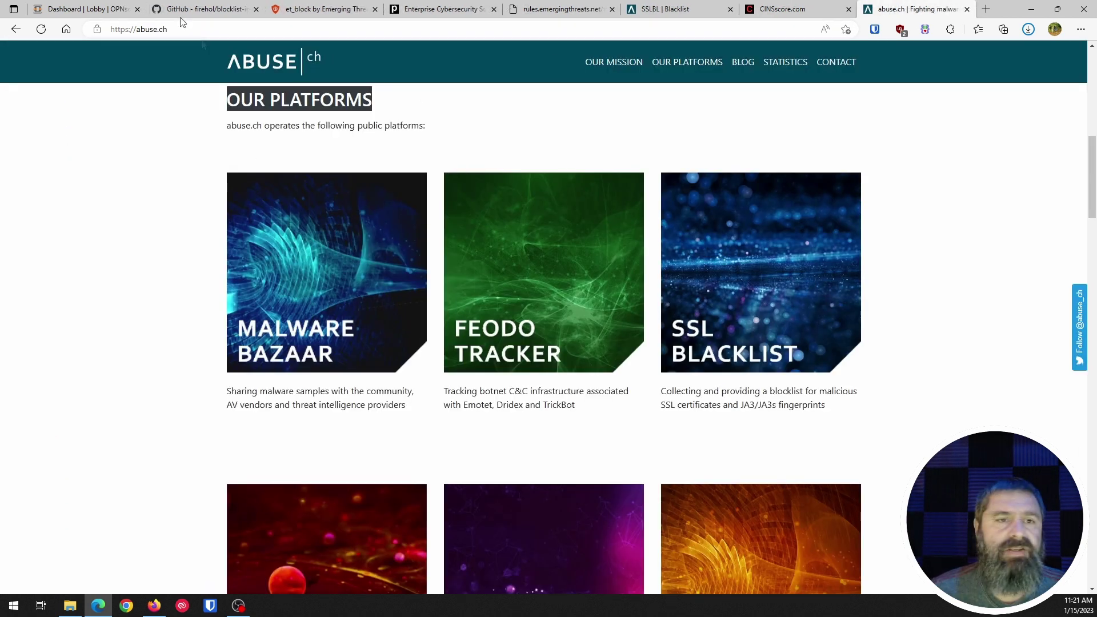
left_click(200, 9)
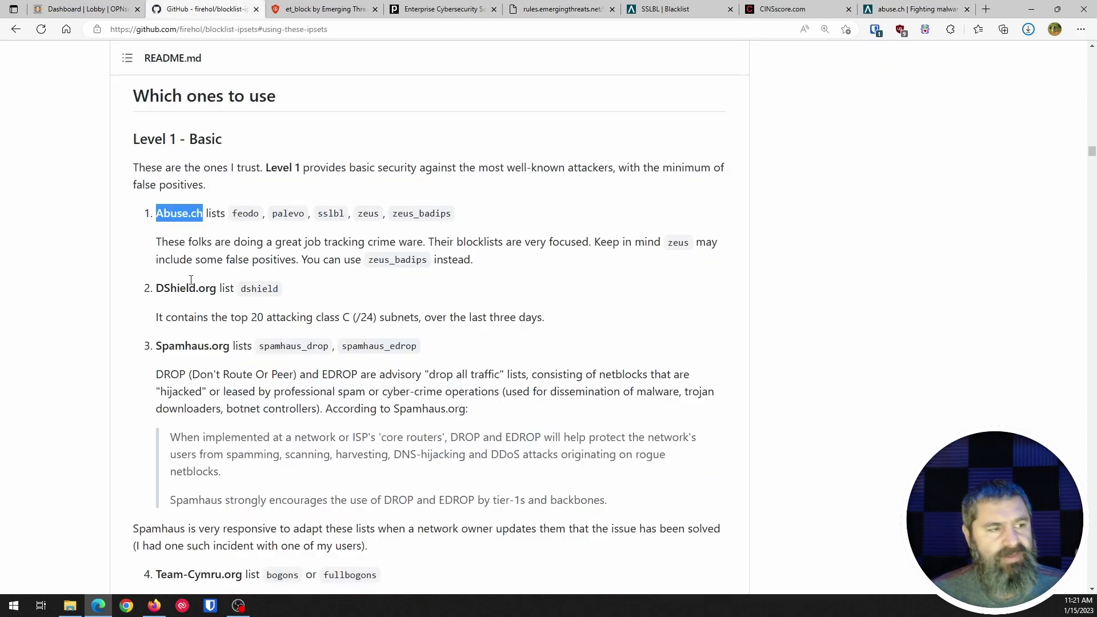
scroll(191, 280, "down", 4)
scroll(178, 244, "up", 4)
scroll(178, 244, "down", 20)
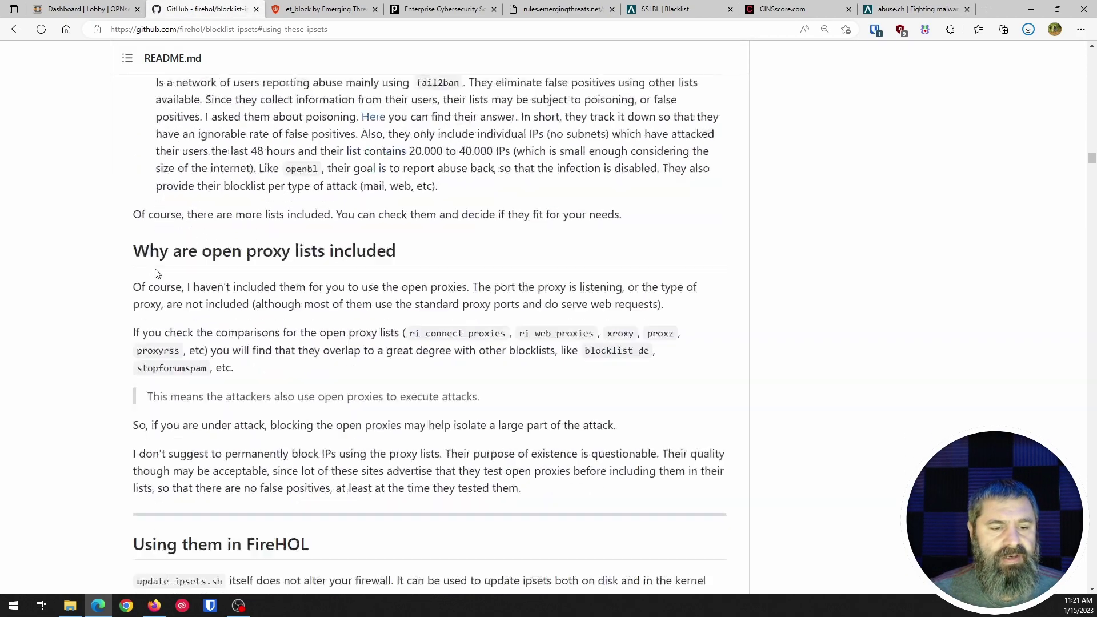
scroll(147, 263, "down", 10)
scroll(148, 262, "up", 13)
scroll(148, 262, "down", 3)
scroll(135, 257, "up", 2)
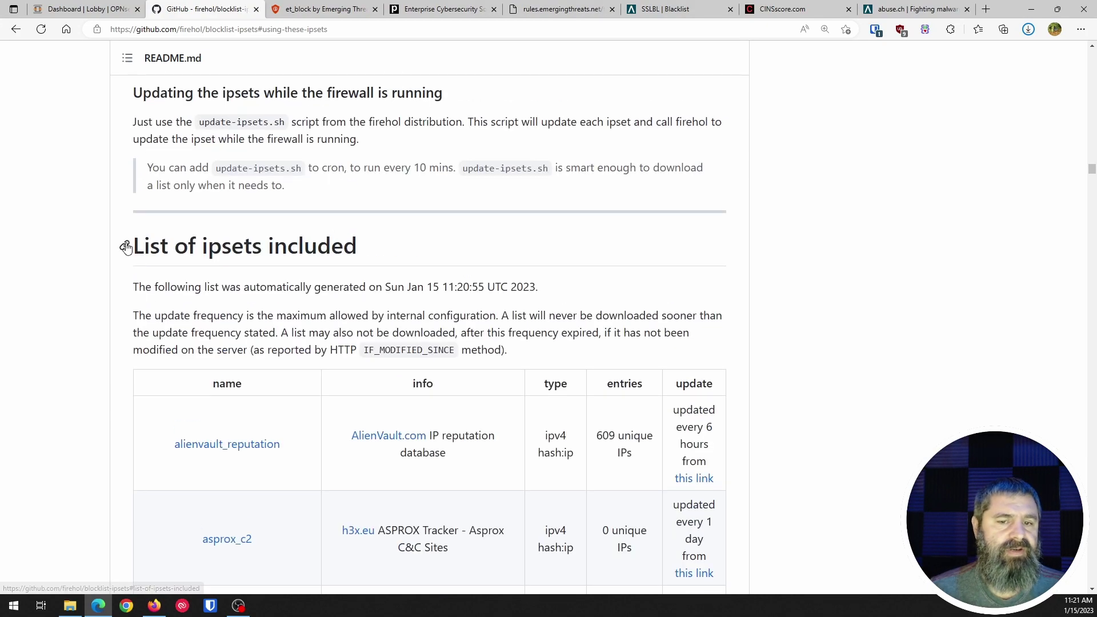
scroll(122, 245, "down", 2)
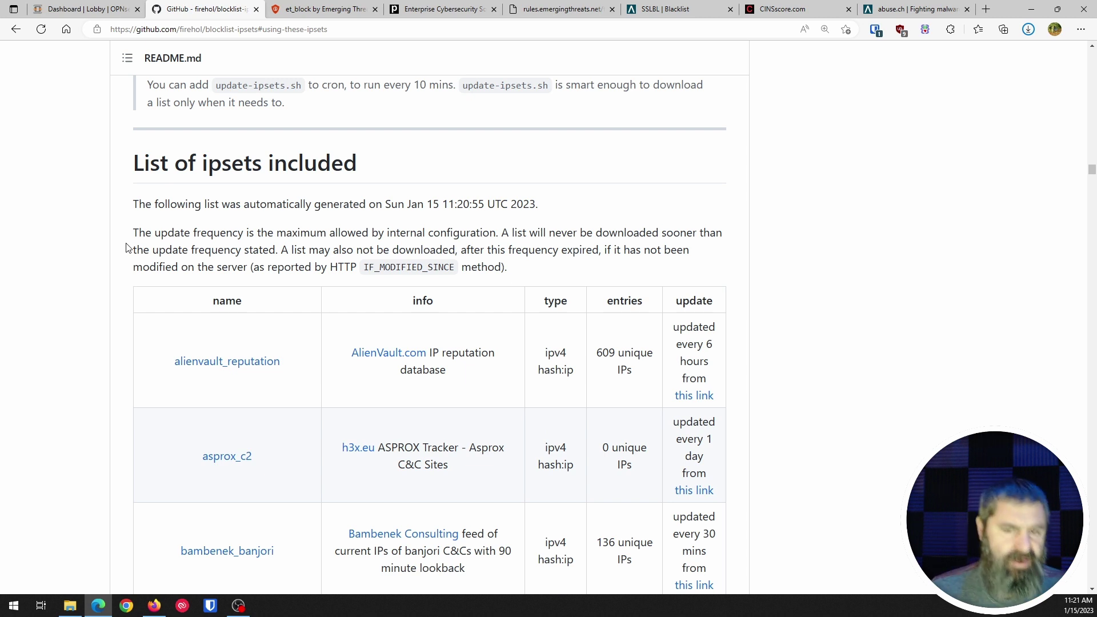
Step: Scroll the README down through the 'List of ipsets included' table
scroll(127, 247, "down", 3)
scroll(127, 247, "down", 2)
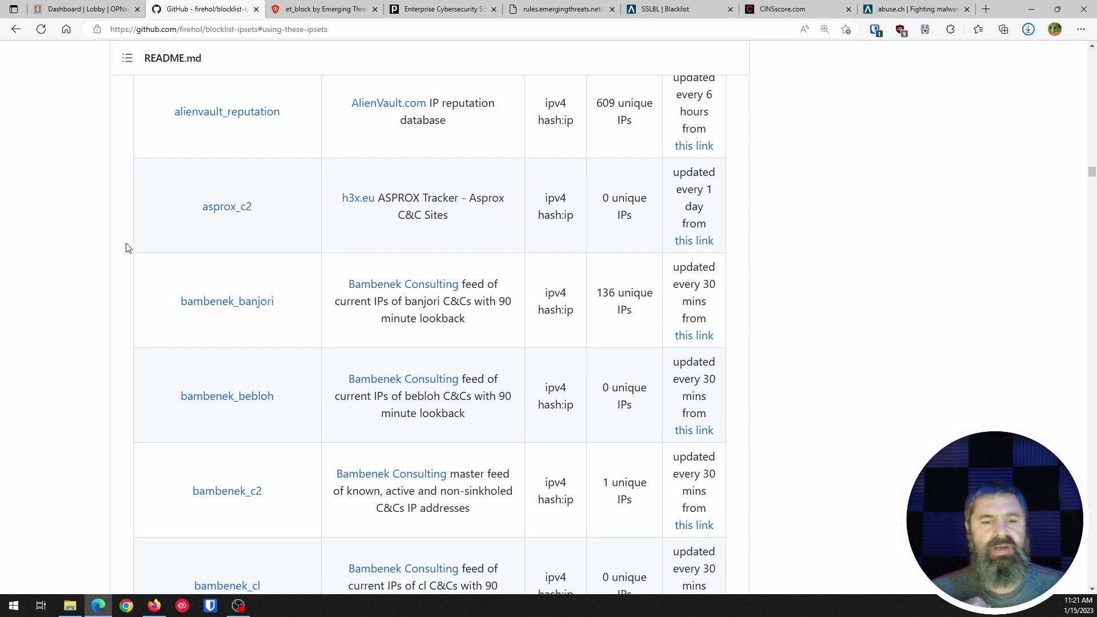
scroll(127, 247, "down", 10)
scroll(121, 273, "down", 13)
scroll(118, 274, "down", 20)
scroll(119, 274, "down", 9)
scroll(120, 273, "down", 8)
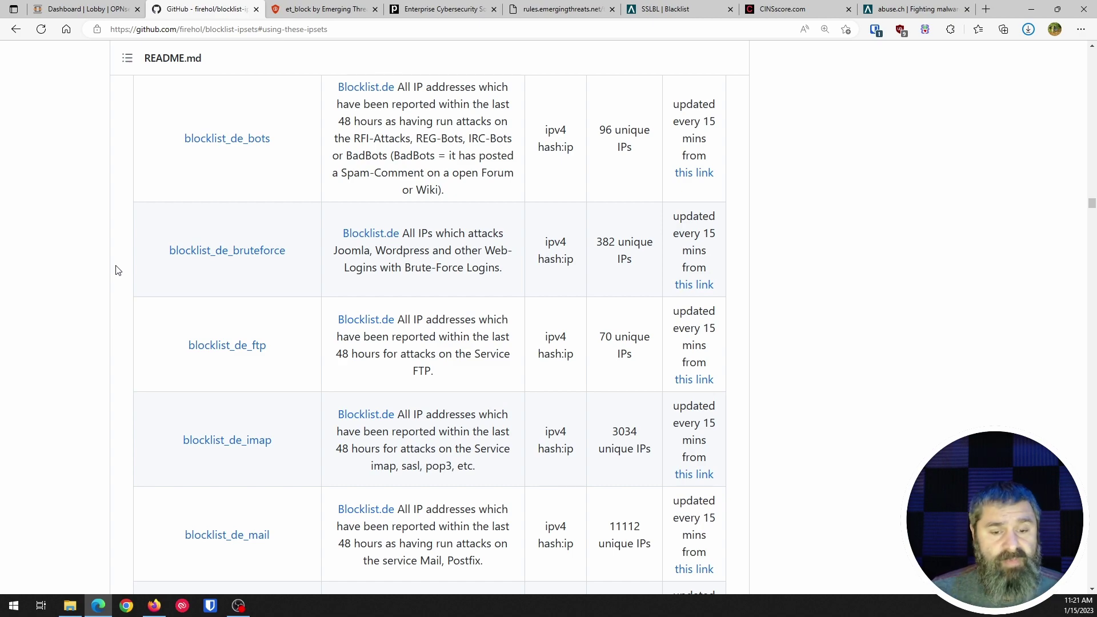
scroll(119, 270, "down", 19)
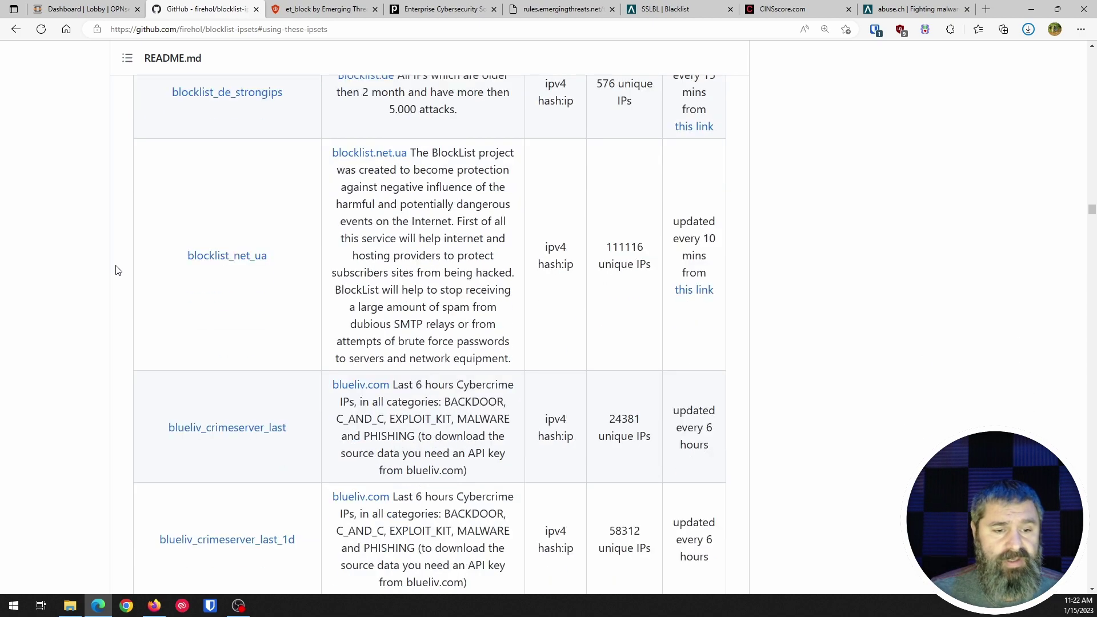
scroll(119, 270, "down", 8)
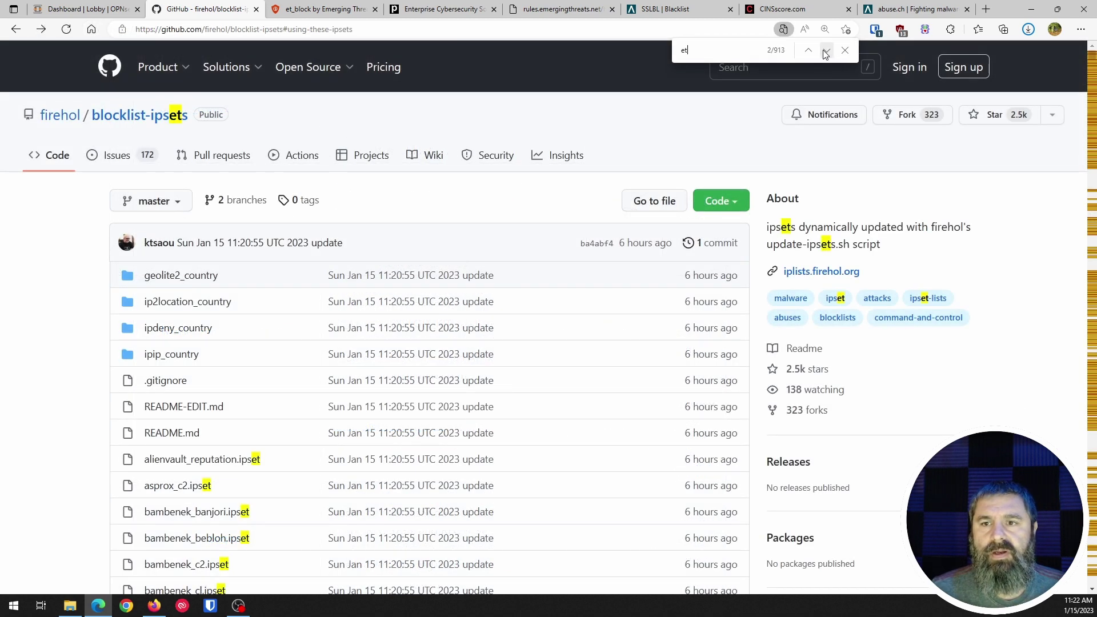
Step: Step through the in-page 'et' search matches
left_click(826, 52)
left_click(826, 52)
left_click(826, 52)
left_click(826, 52)
Step: Change the page search to 'emerging' to reach the et_block row, then close the find bar
left_click(826, 52)
left_click(826, 52)
left_click(826, 52)
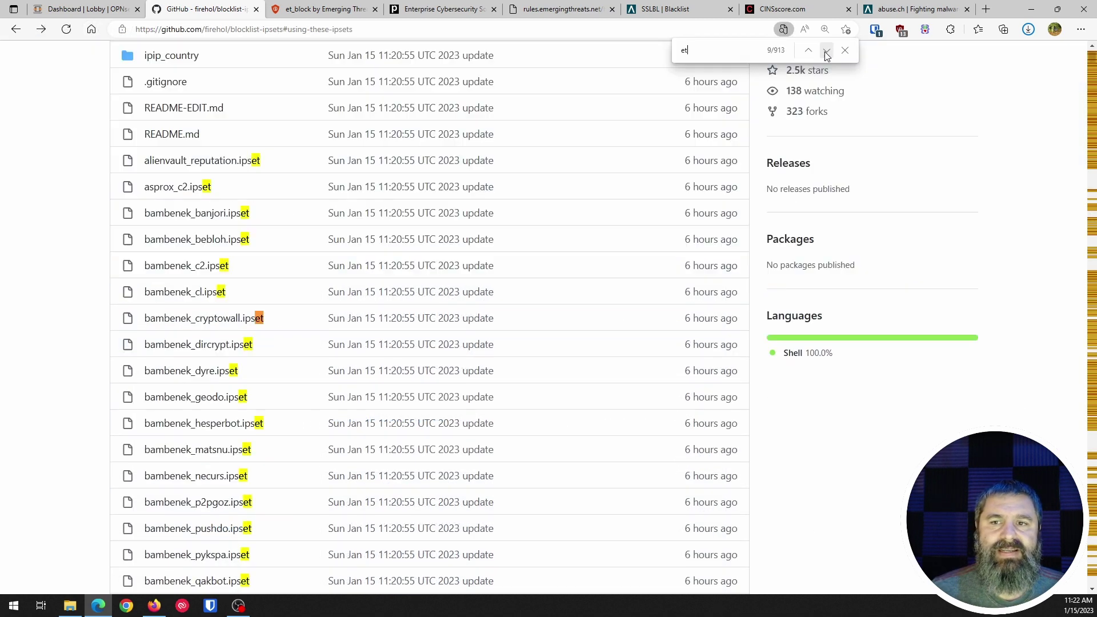
double_click(826, 52)
double_click(826, 52)
double_click(826, 52)
triple_click(826, 52)
double_click(826, 52)
key("BackSpace")
key("BackSpace")
type("emerging")
left_click(826, 52)
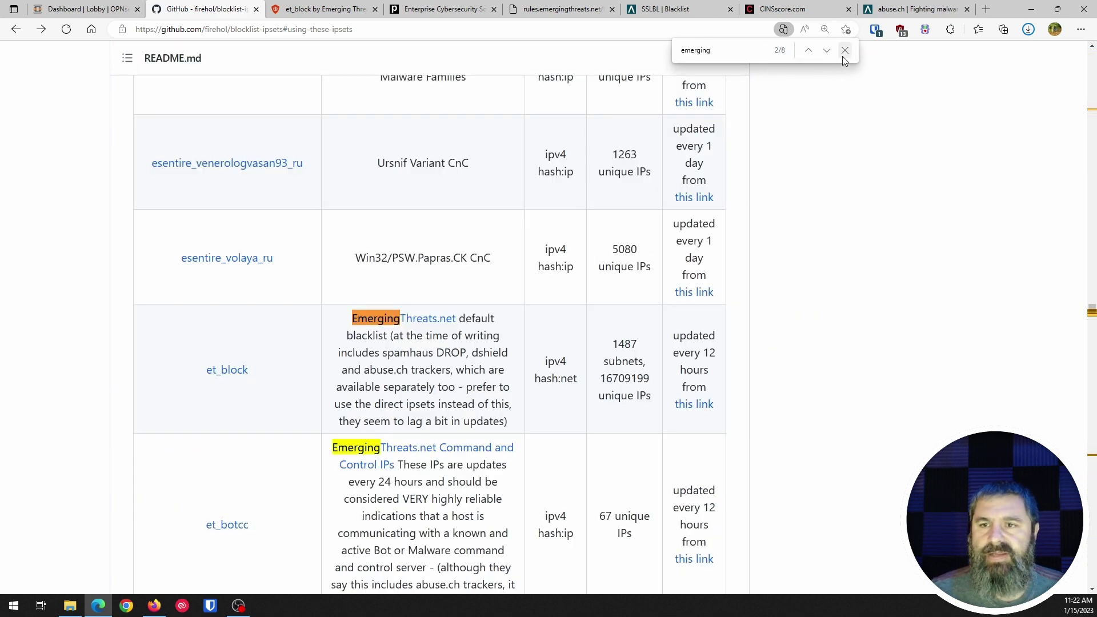
left_click(844, 55)
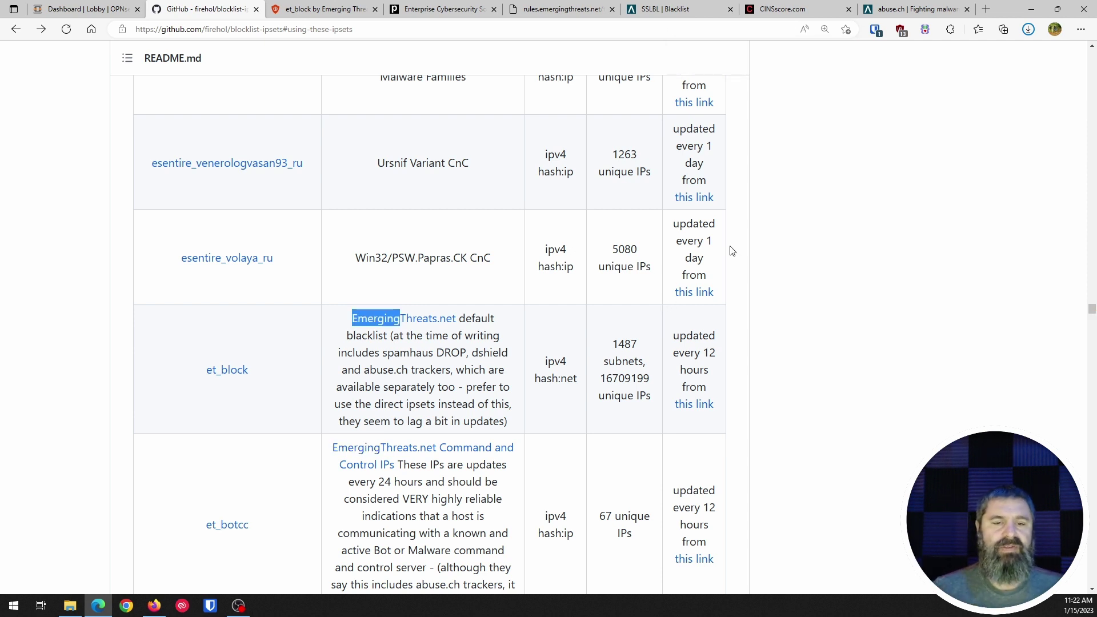
Step: Open et_block's EmergingThreats.net source link in a new tab
left_click(428, 394)
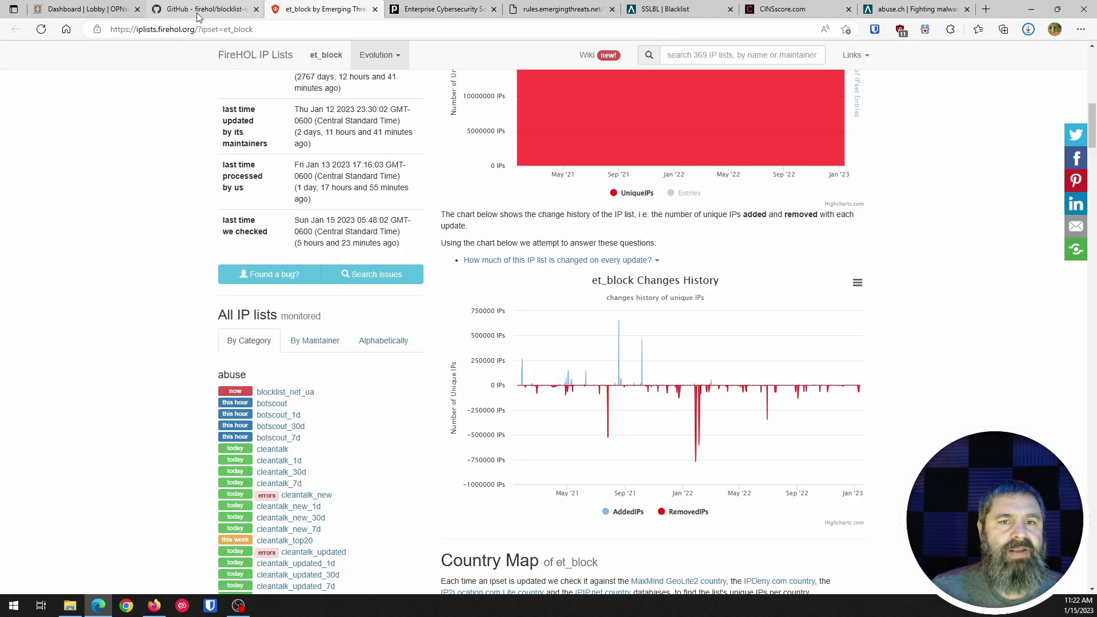
left_click(197, 13)
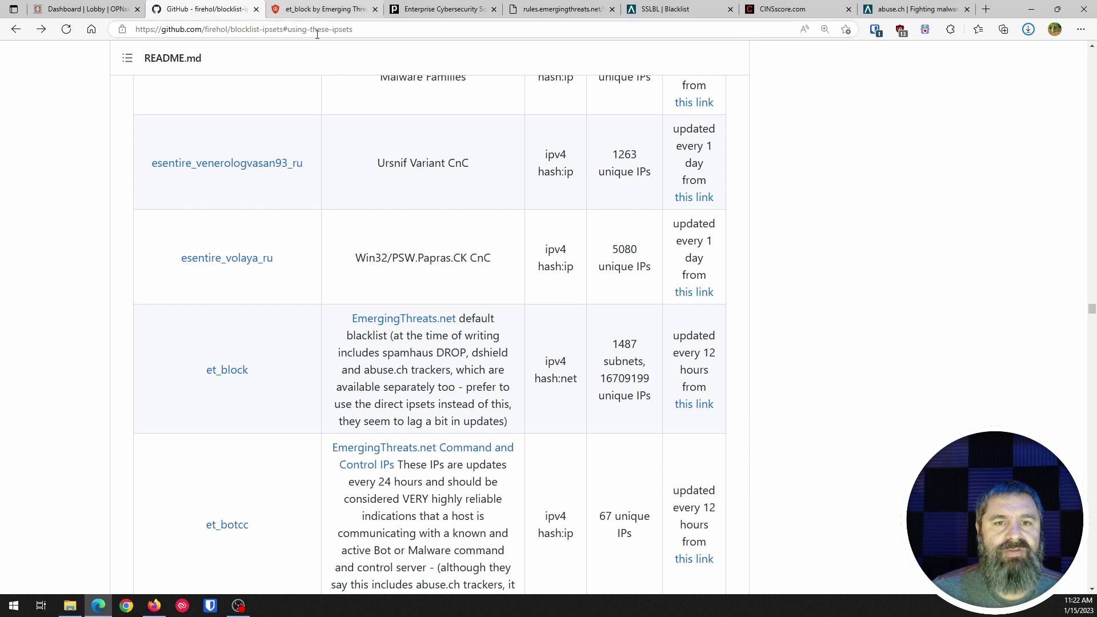
right_click(415, 324)
left_click(448, 334)
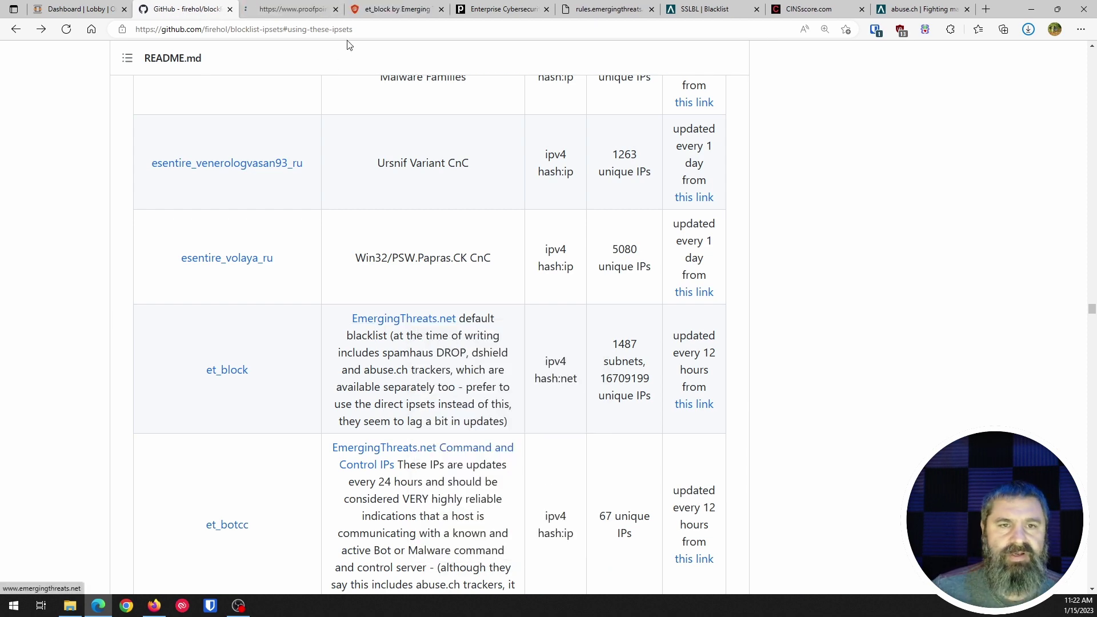
Step: Switch to the Proofpoint page and close its duplicate tab
left_click(280, 9)
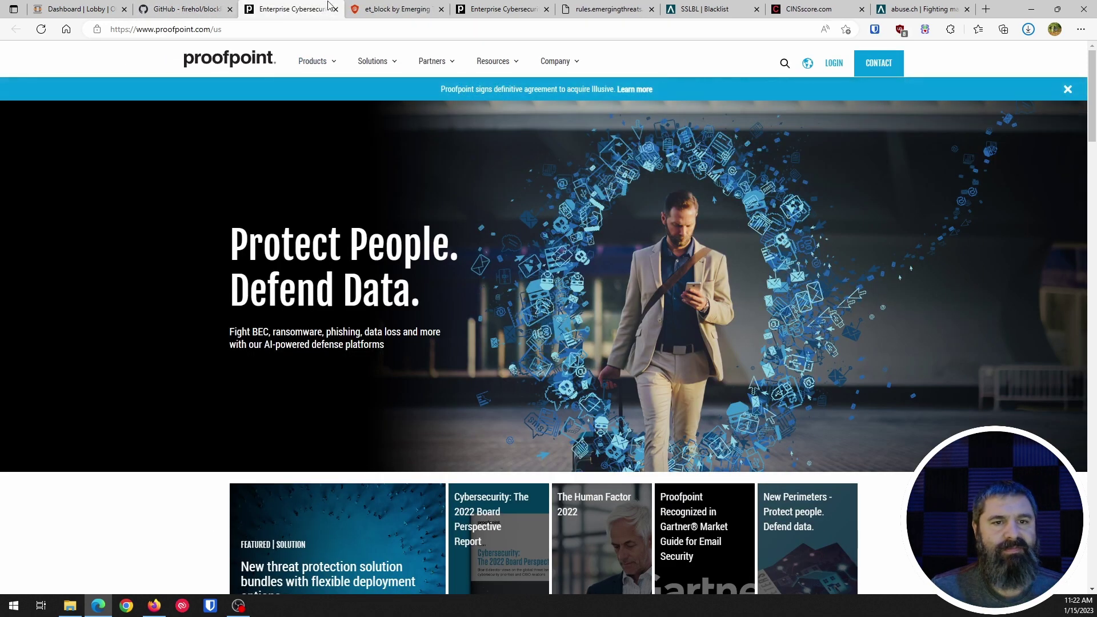
left_click(336, 9)
left_click(400, 9)
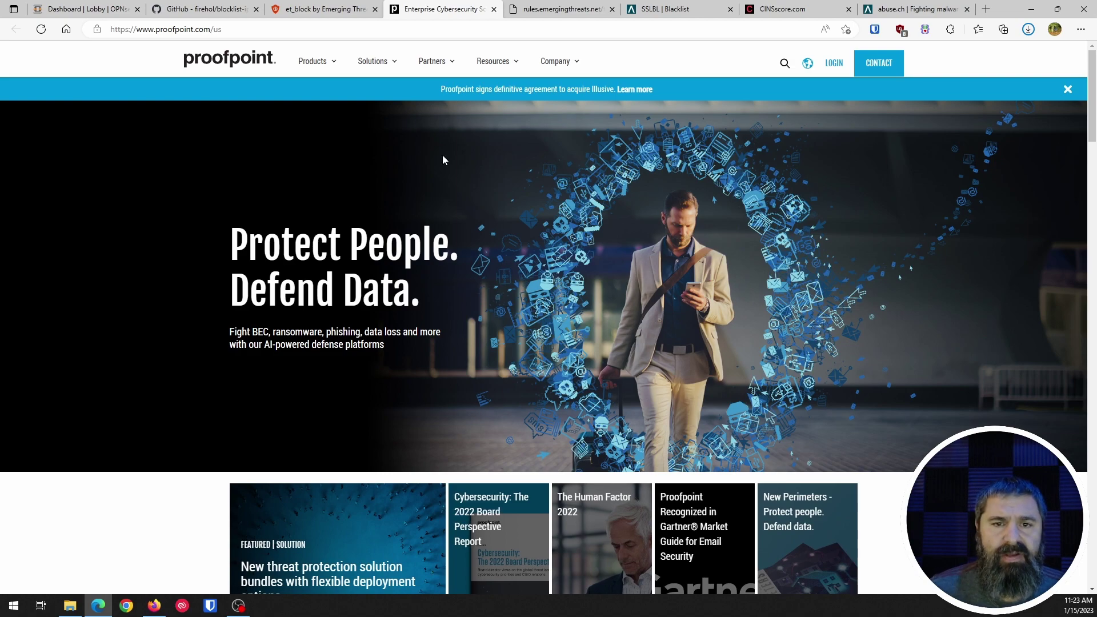
Step: Go to Products > Advanced Threat Protection > Emerging Threats Intelligence
scroll(401, 231, "down", 15)
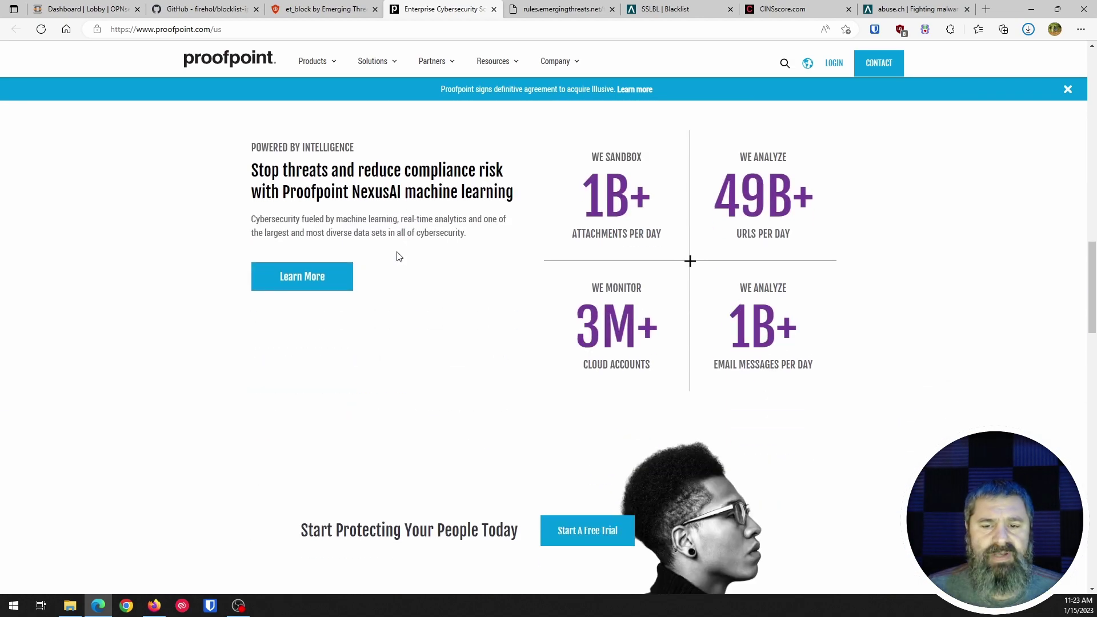
scroll(394, 251, "up", 10)
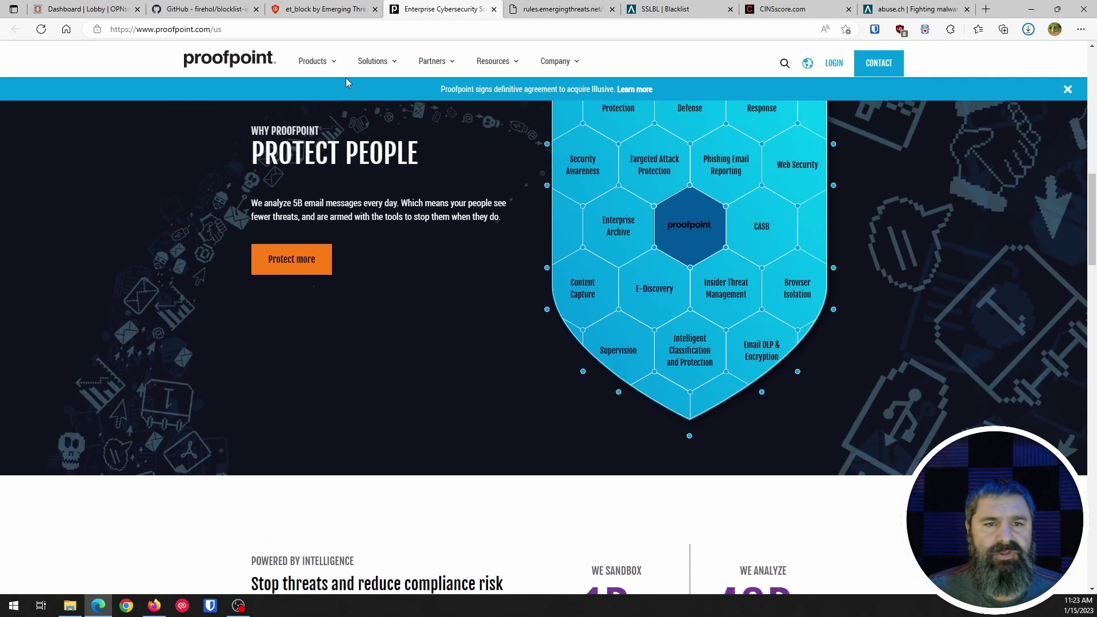
mouse_move(376, 58)
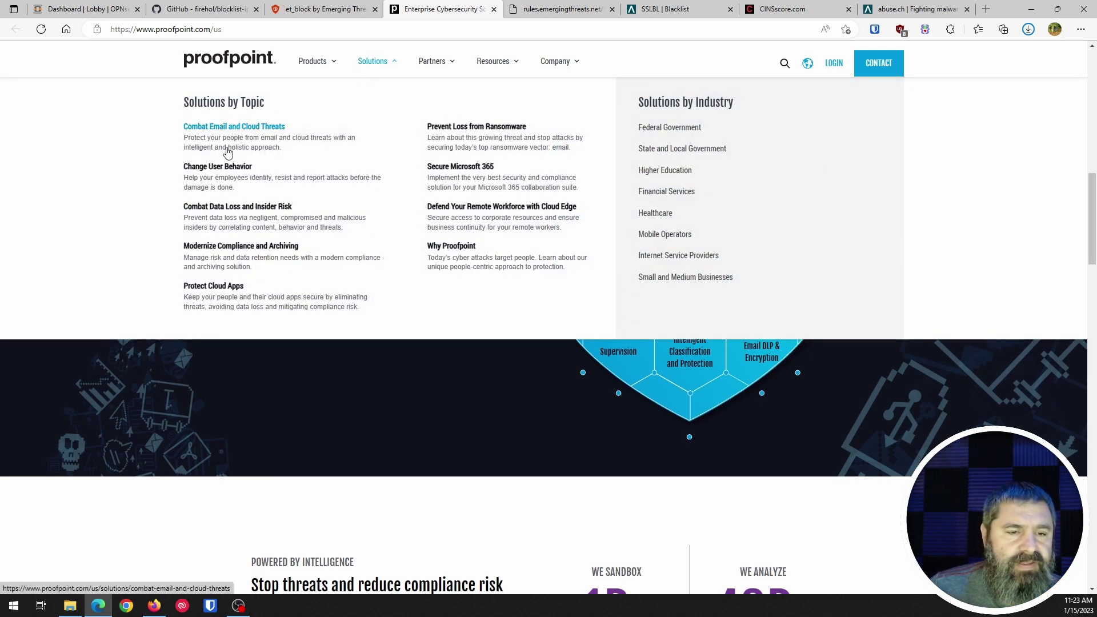
mouse_move(326, 66)
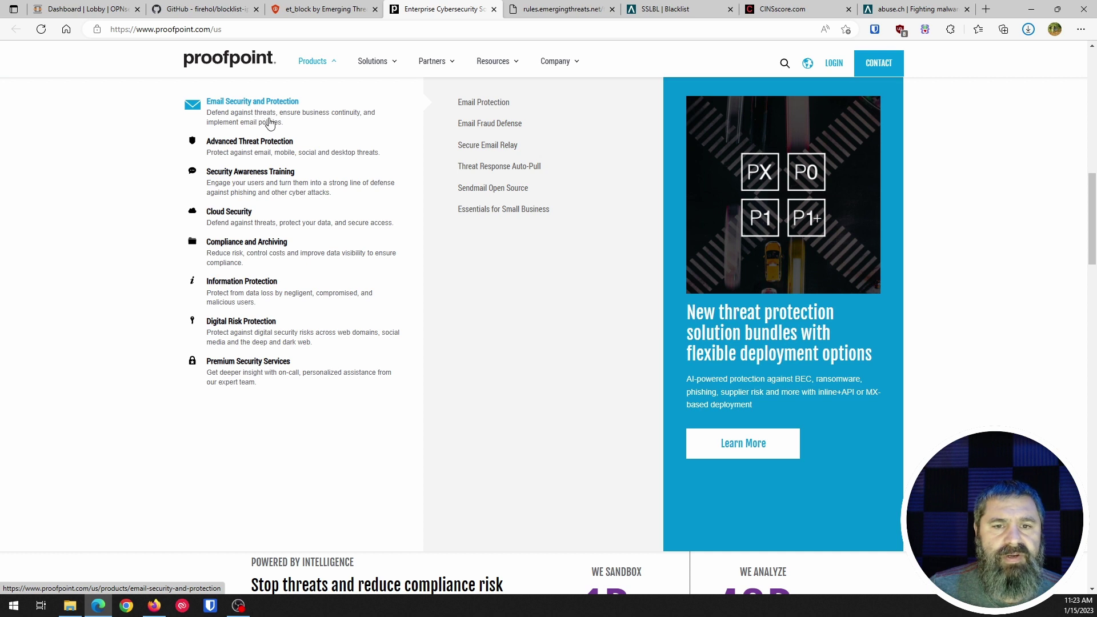
mouse_move(266, 150)
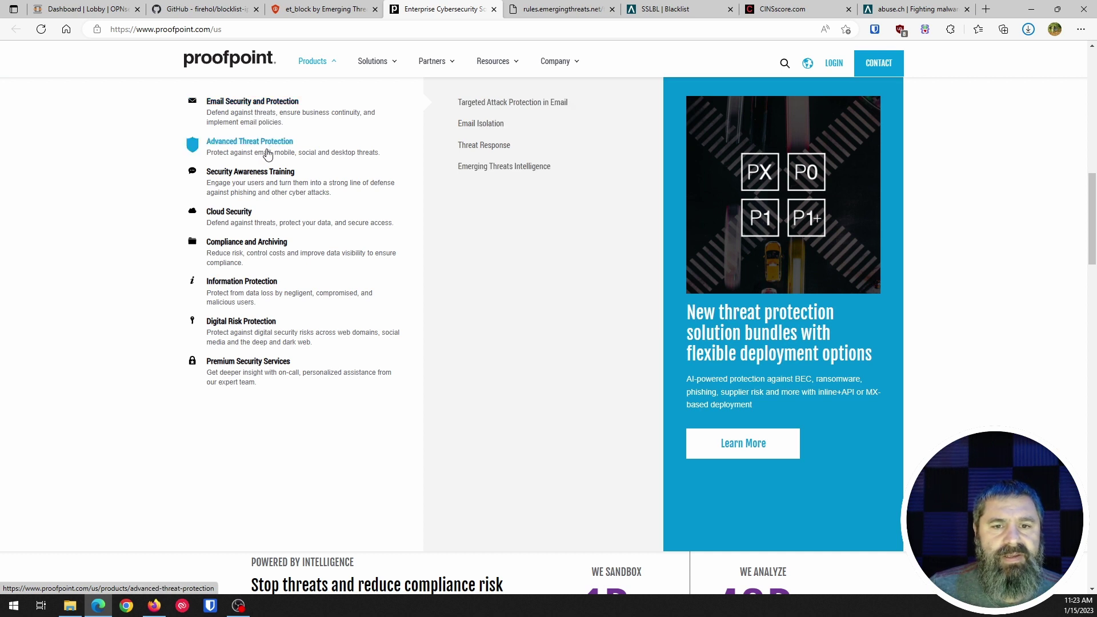
left_click(519, 169)
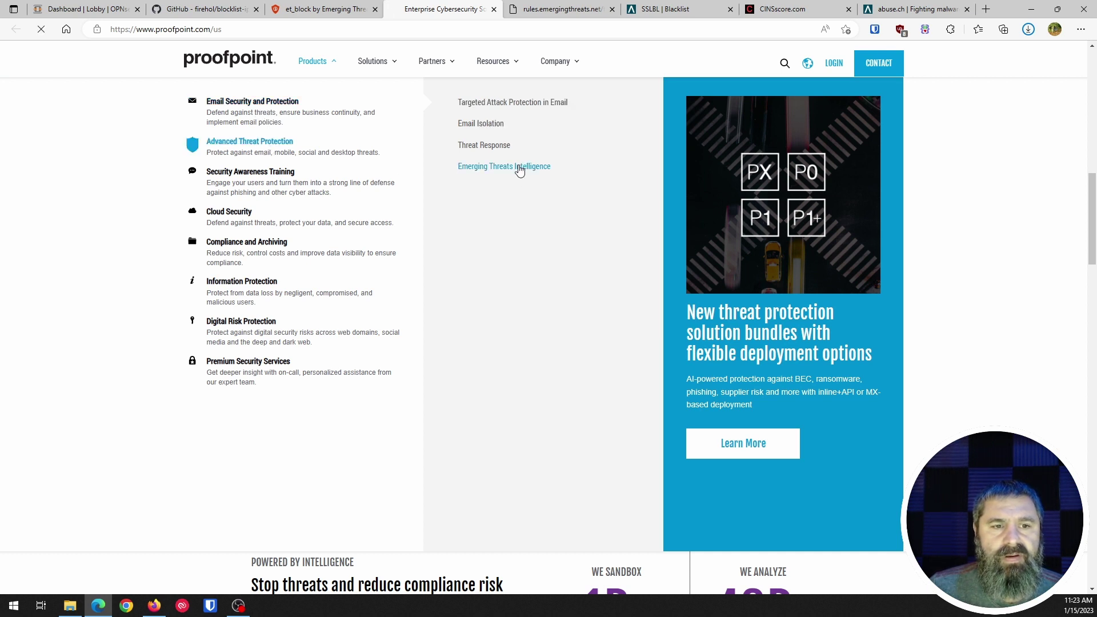
scroll(381, 253, "down", 3)
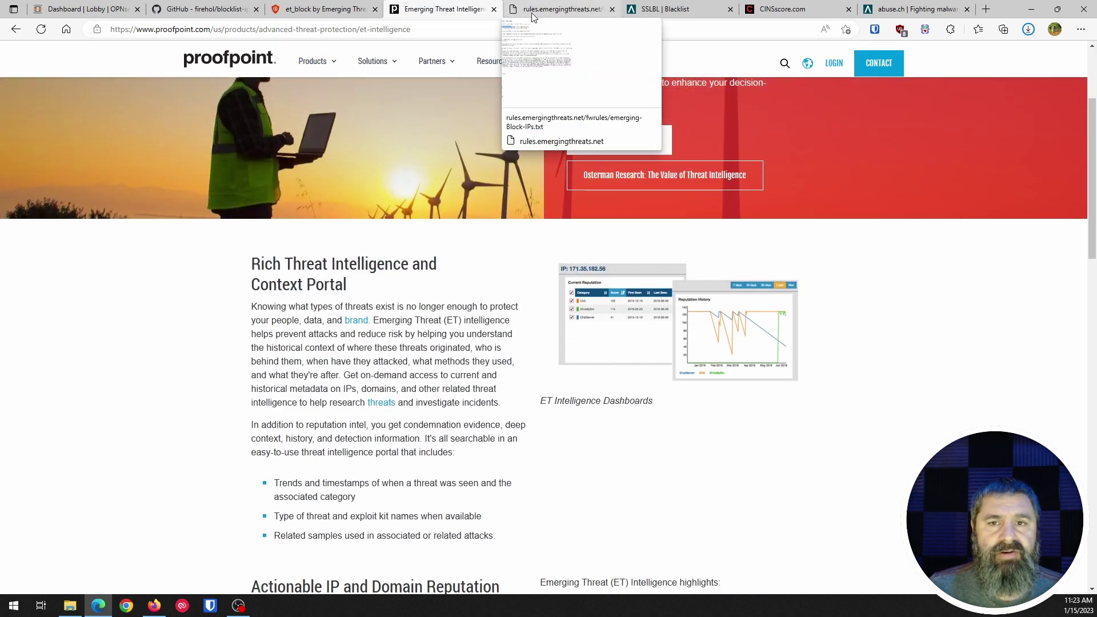
Step: View the et_block source address list emerging-Block-IPs.txt and return to the ipsets table
left_click(531, 12)
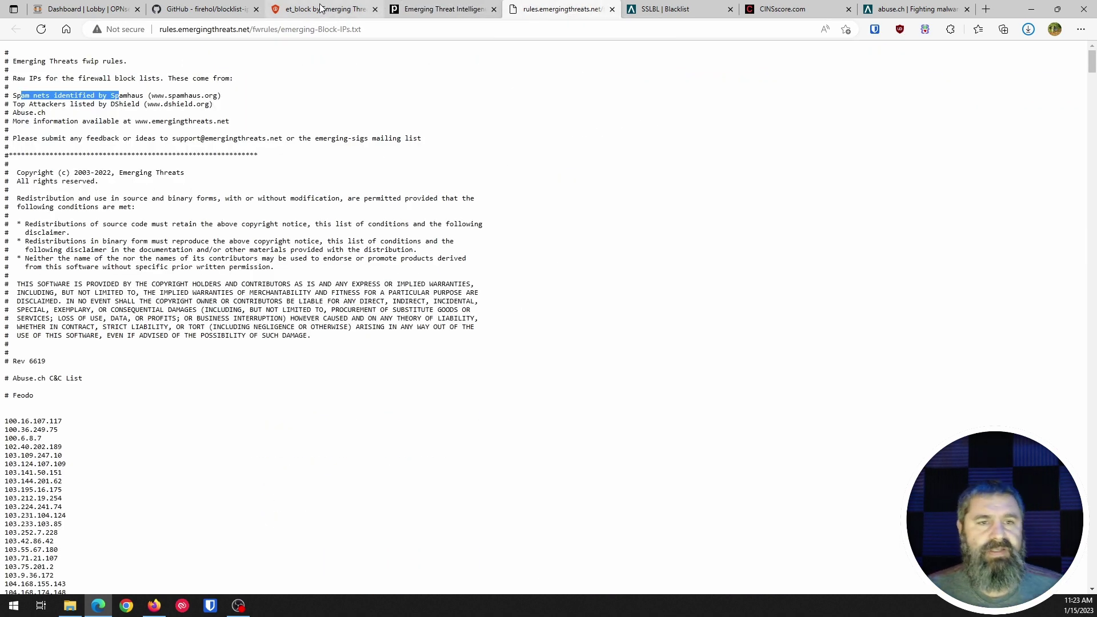
left_click(206, 9)
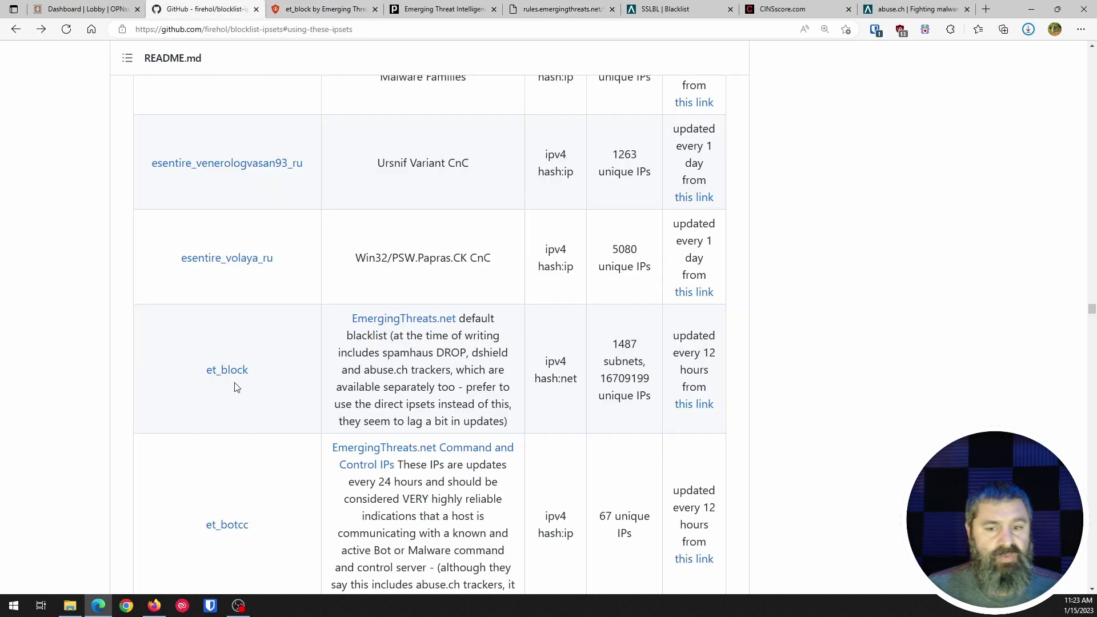
left_click(694, 404)
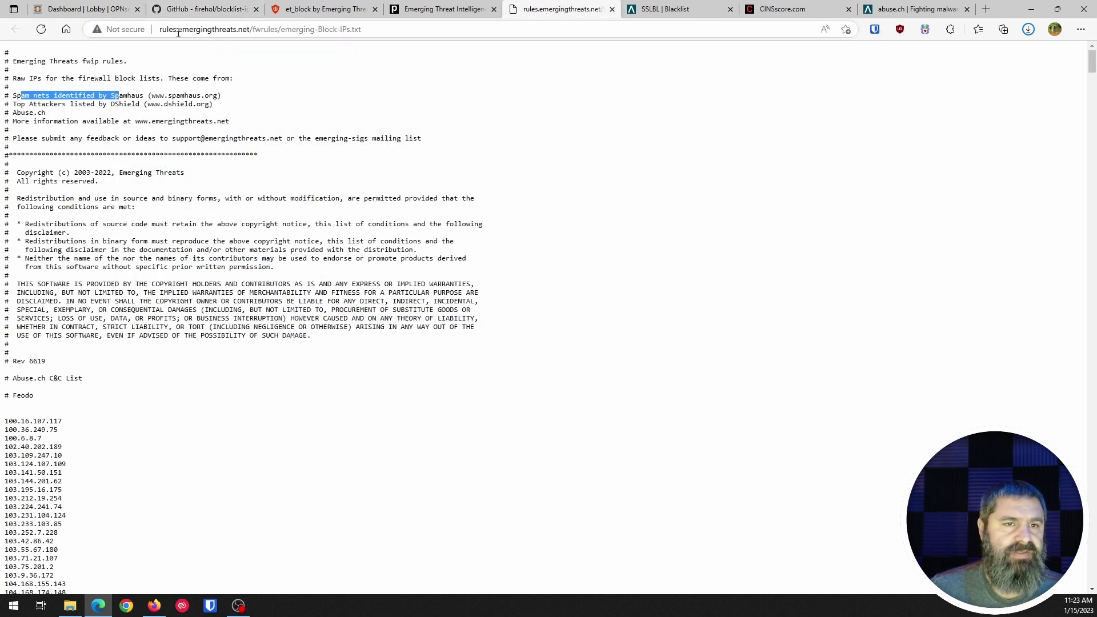
left_click(183, 10)
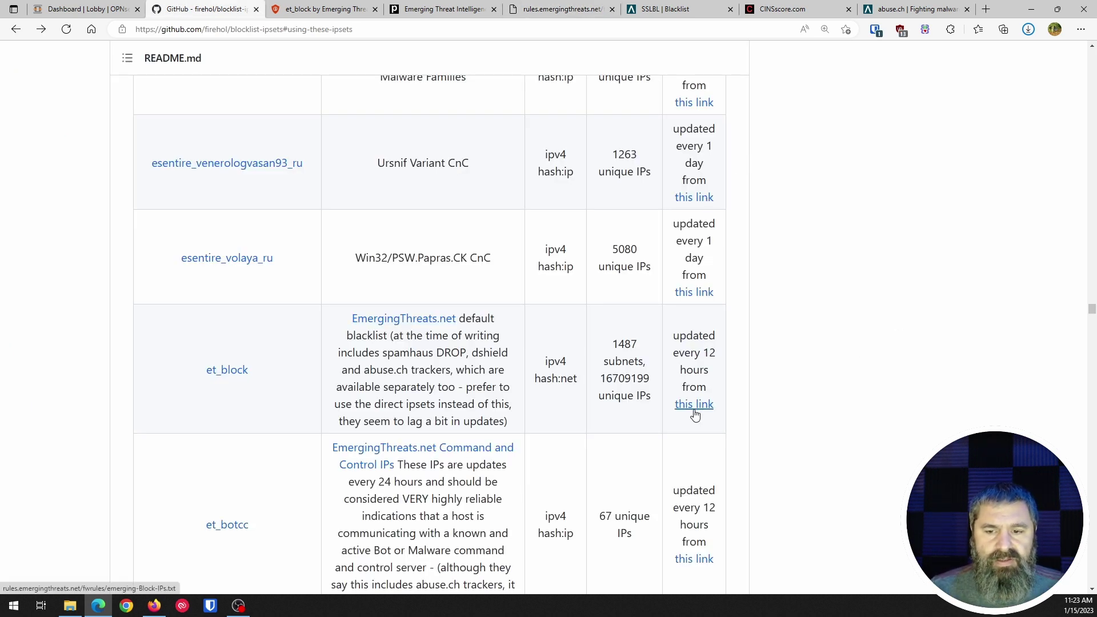
Step: Check the et_botcc rules list, then scroll the table past cleantalk and cybercrime to datacenters
scroll(693, 411, "down", 3)
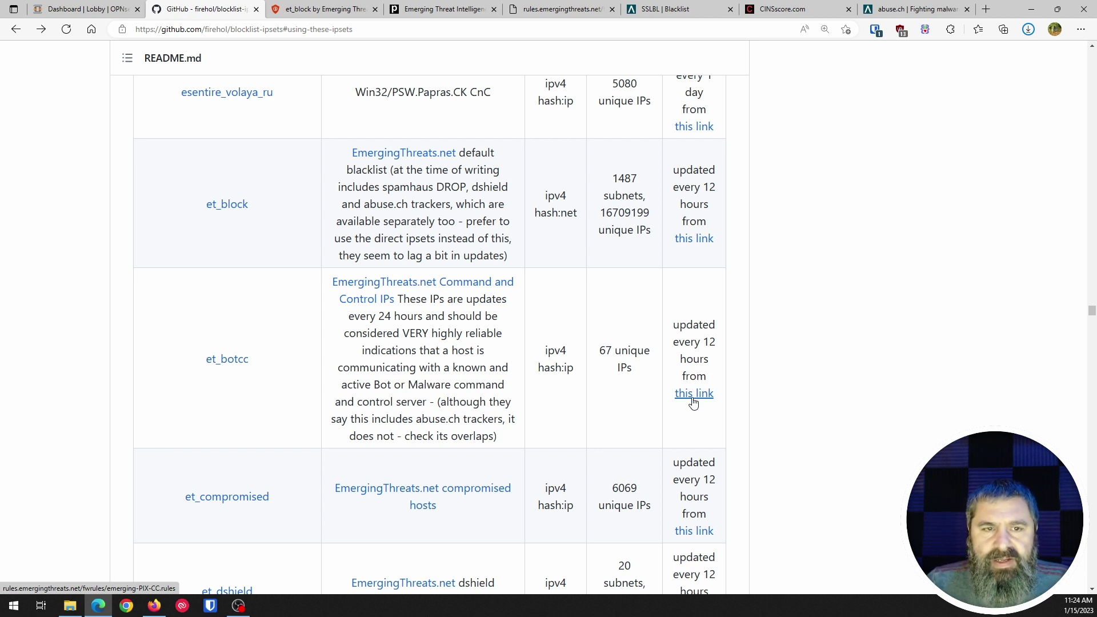
left_click(693, 394)
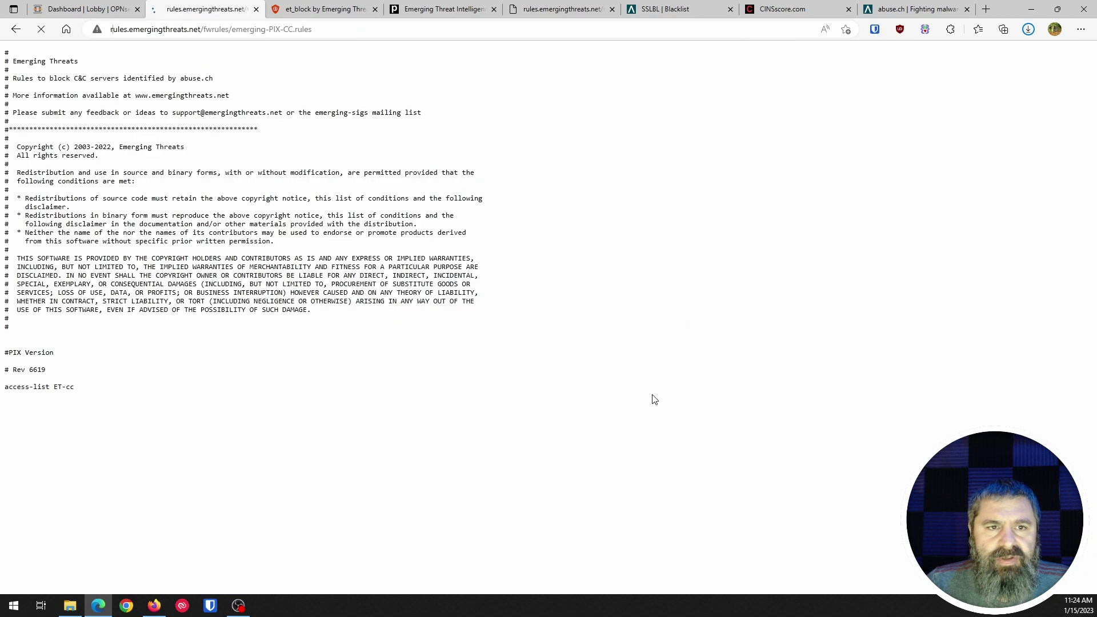
left_click(16, 29)
scroll(531, 396, "down", 20)
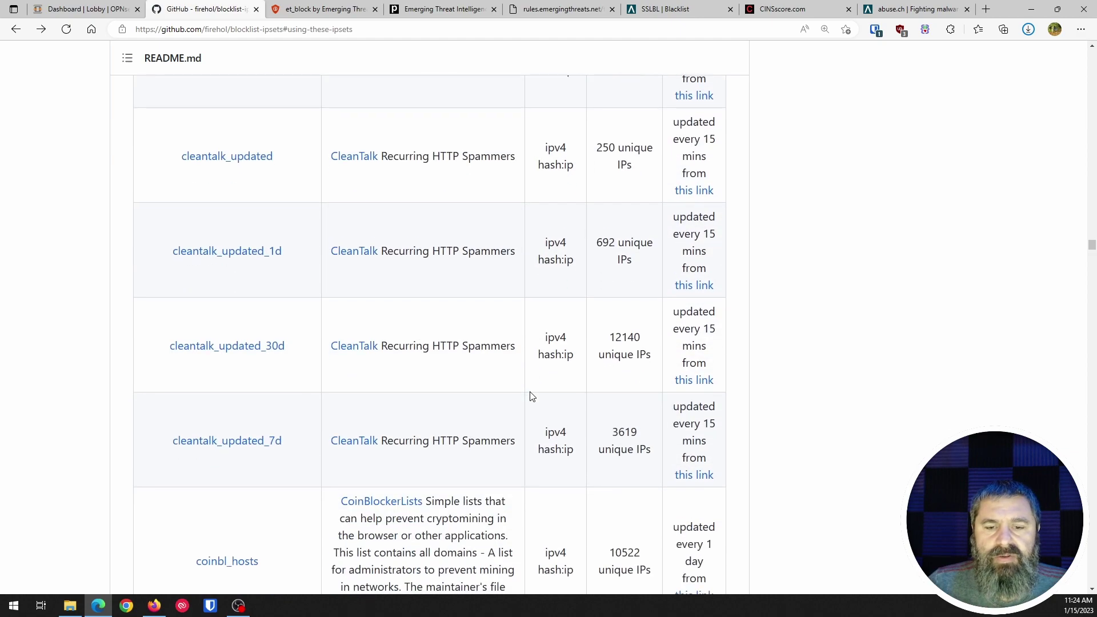
scroll(448, 397, "down", 10)
scroll(448, 398, "down", 7)
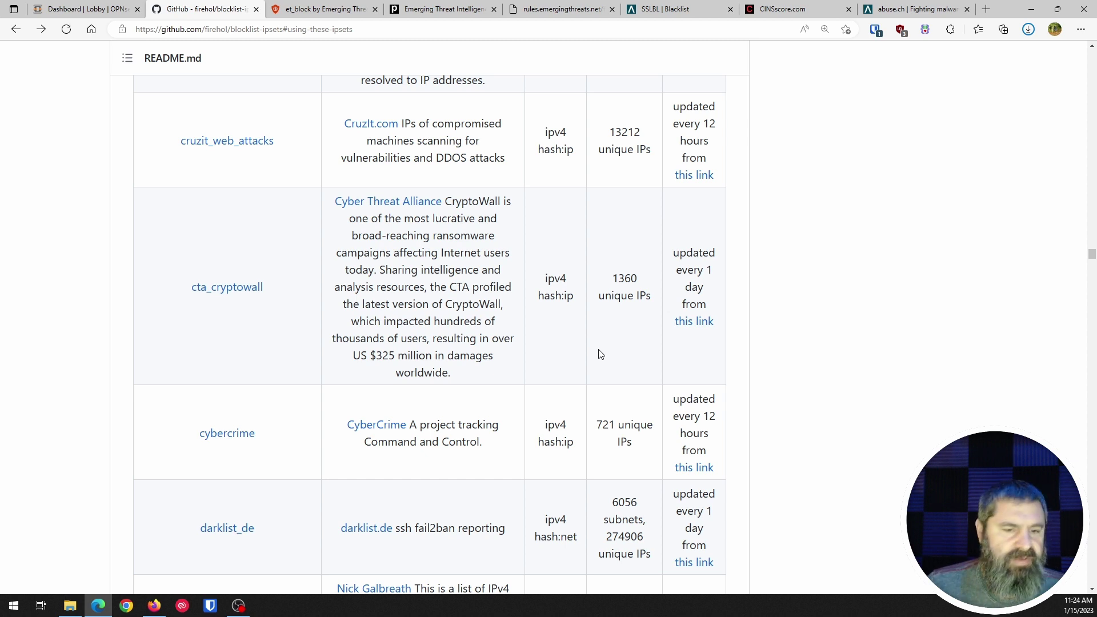
scroll(599, 357, "down", 4)
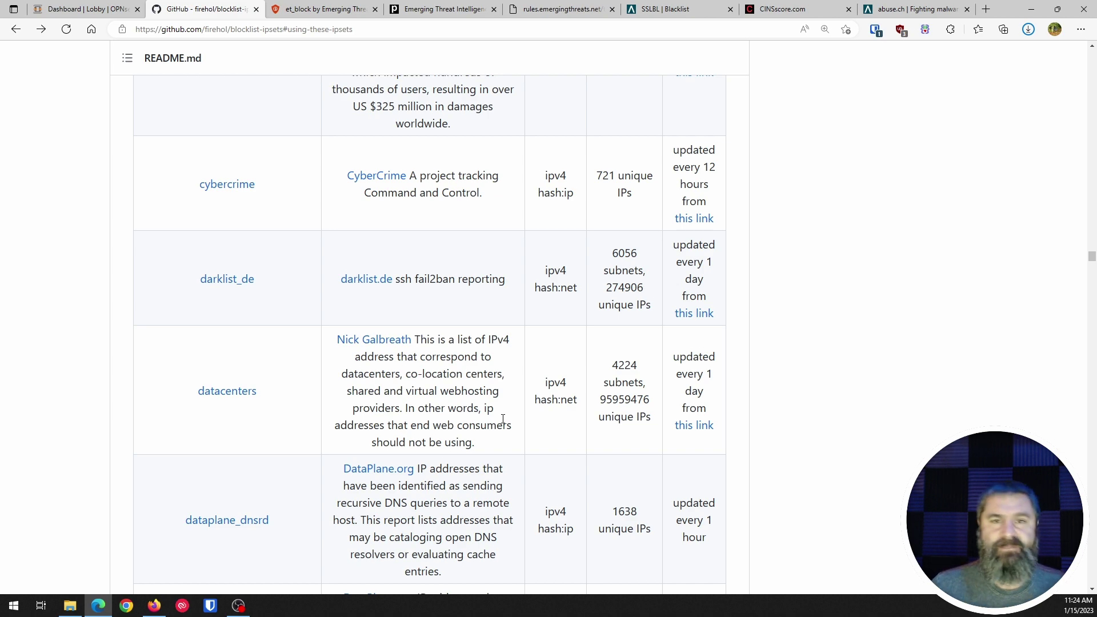
Step: Open the et_block list's page on FireHOL IP Lists from the README table
left_click(299, 10)
scroll(149, 190, "up", 10)
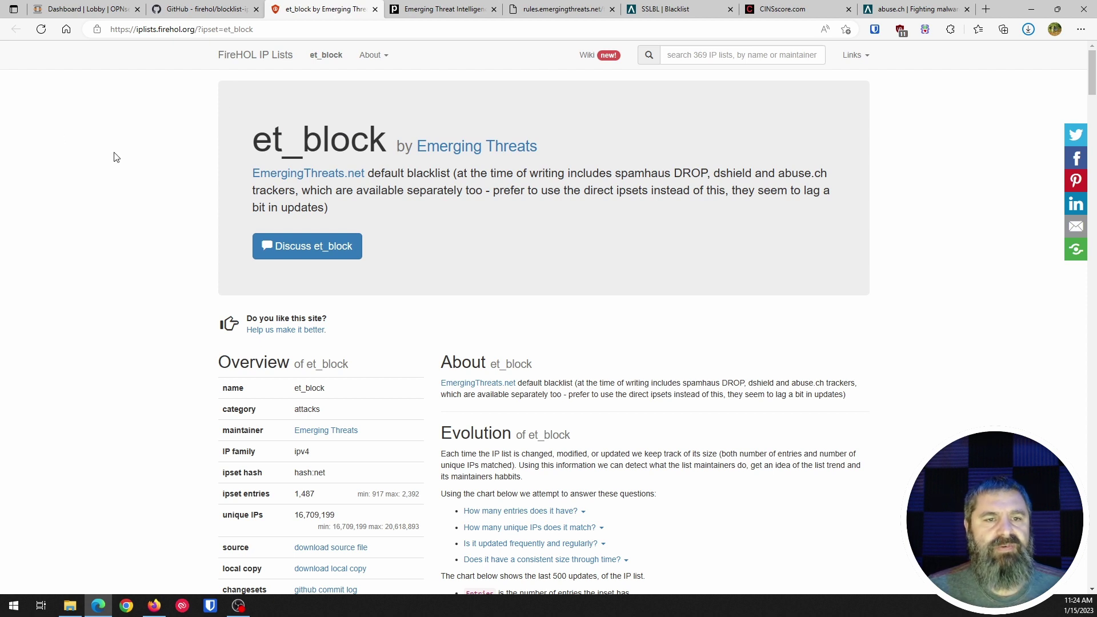
left_click(189, 11)
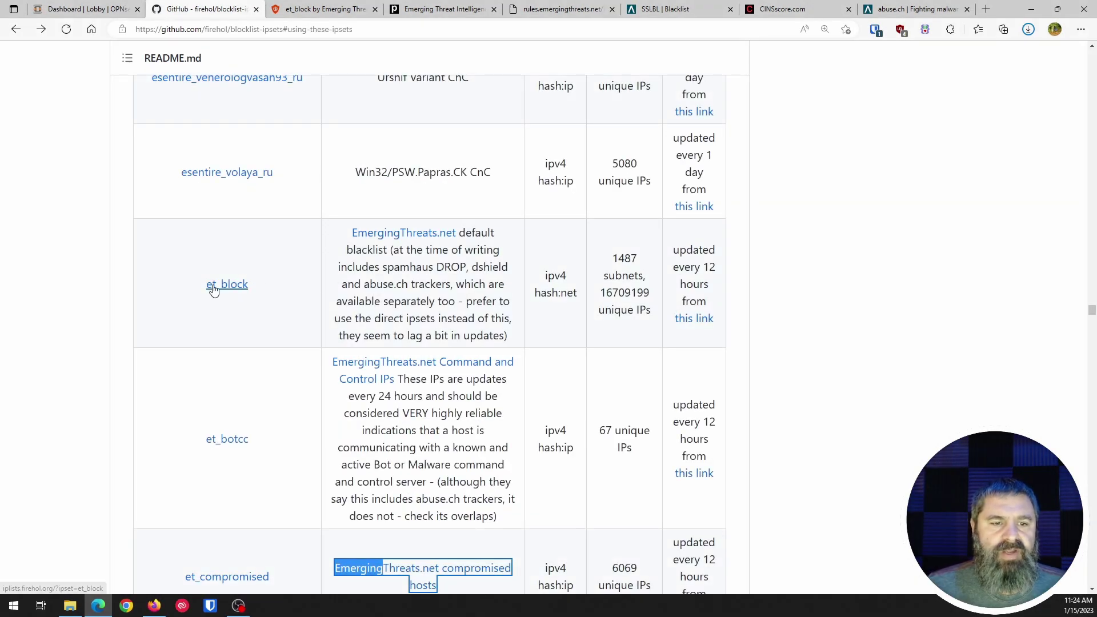
left_click(213, 288)
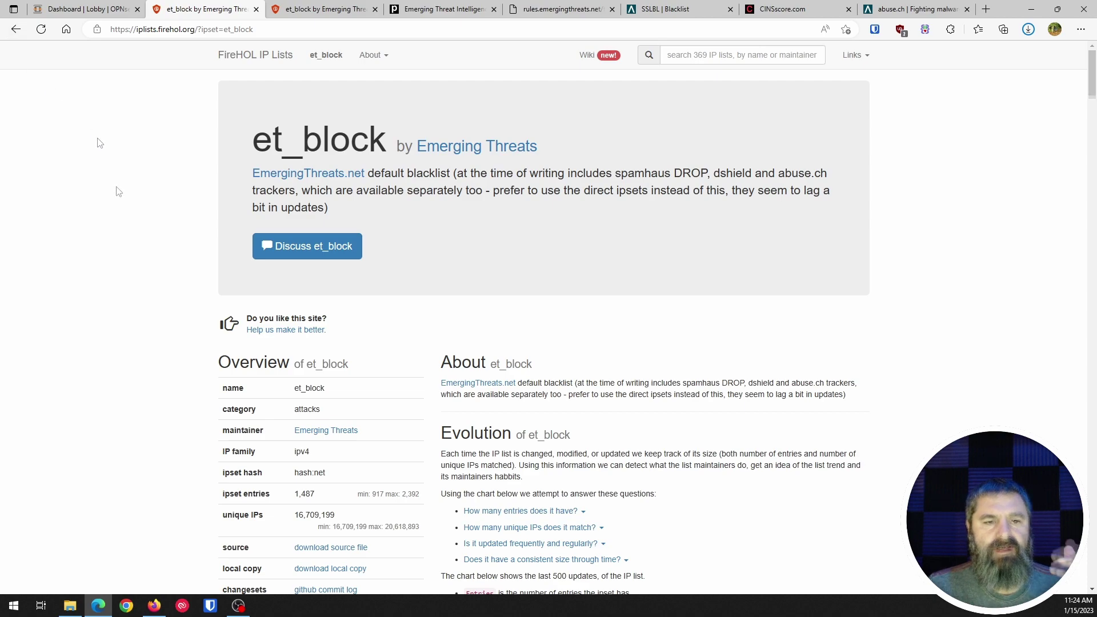
scroll(118, 198, "down", 8)
scroll(119, 198, "down", 10)
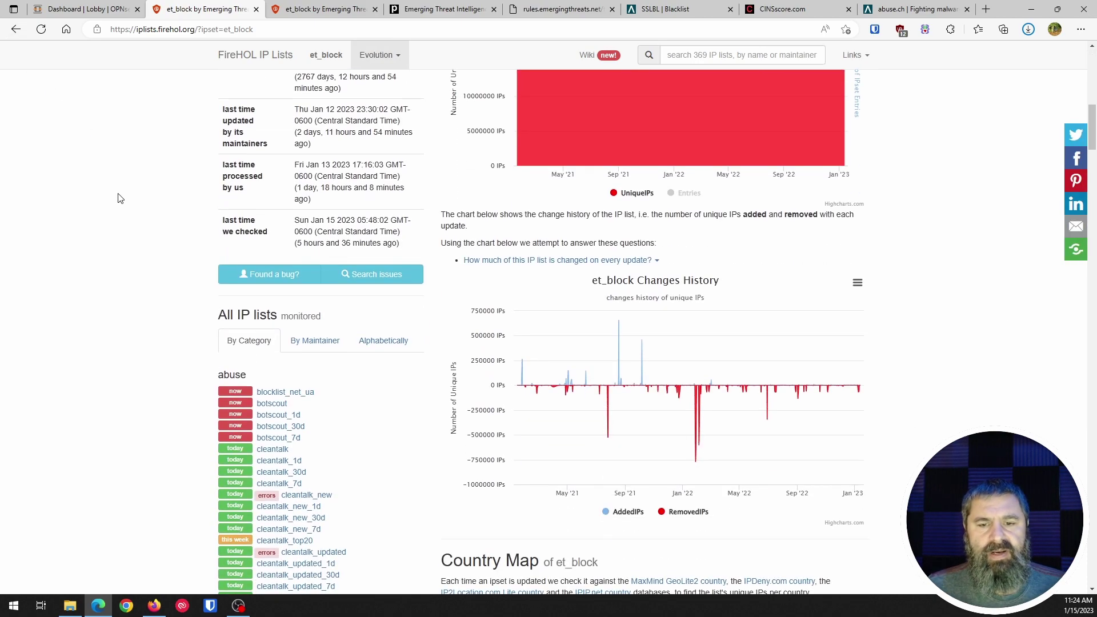
scroll(119, 198, "down", 3)
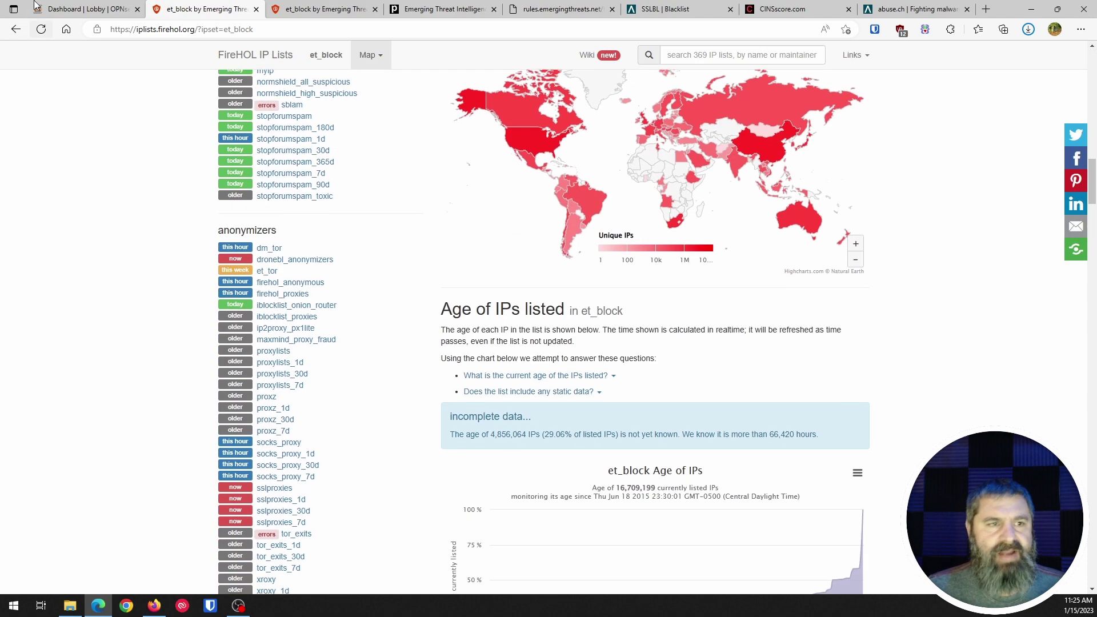
left_click(16, 29)
left_click(328, 8)
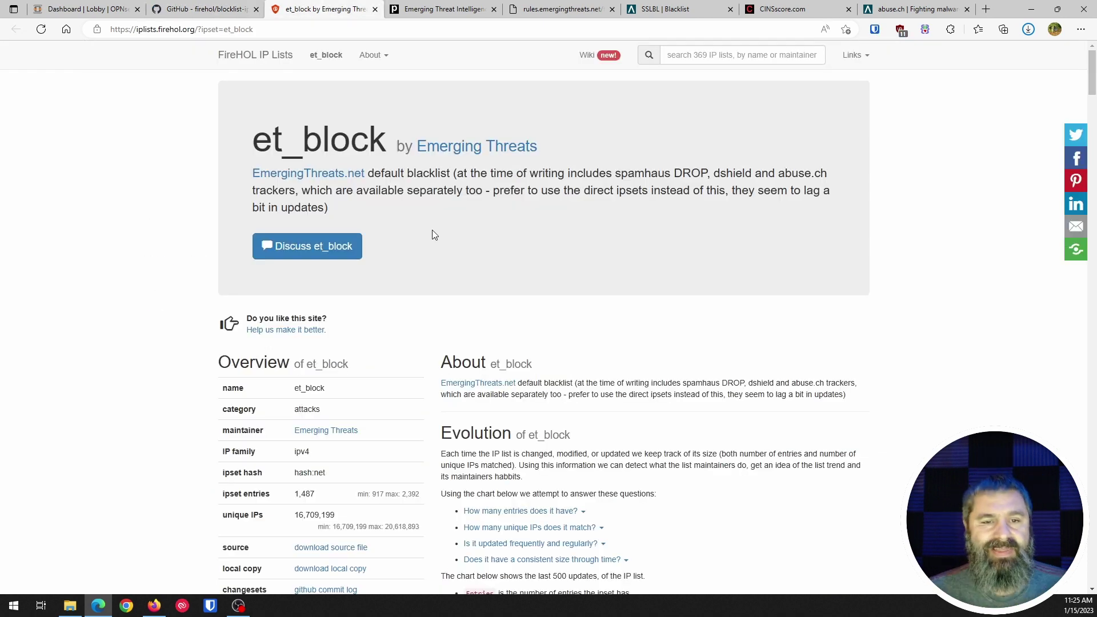
Step: Read et_block's About and Evolution sections, expanding 'How many entries does it have?'
scroll(610, 300, "down", 3)
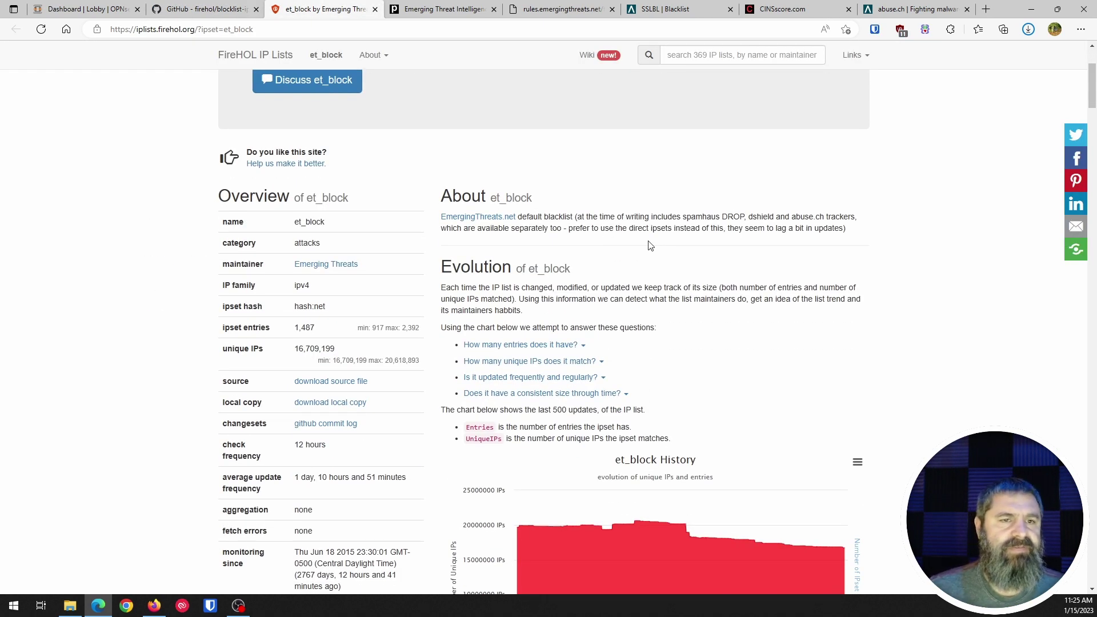
scroll(440, 179, "up", 3)
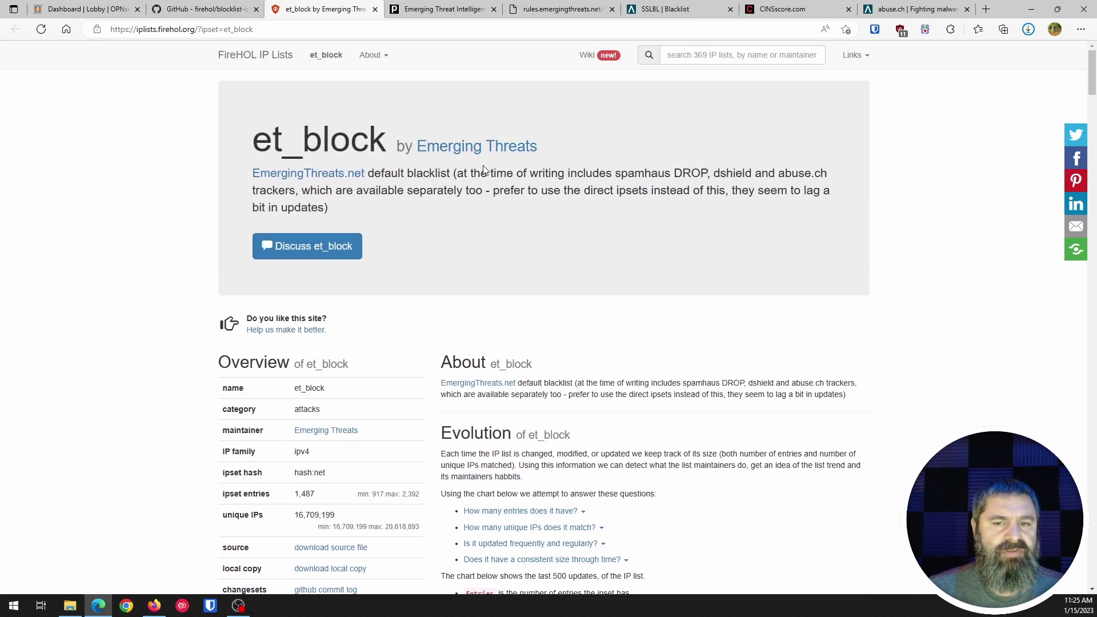
scroll(611, 267, "down", 3)
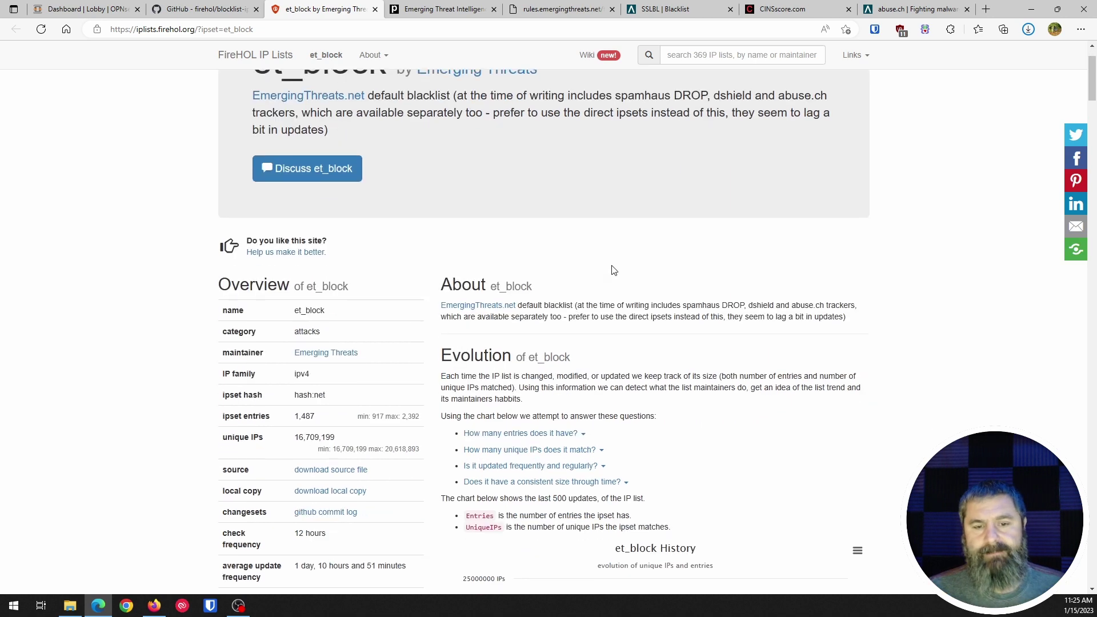
left_click_drag(563, 218, 714, 228)
left_click(743, 205)
scroll(607, 263, "down", 1)
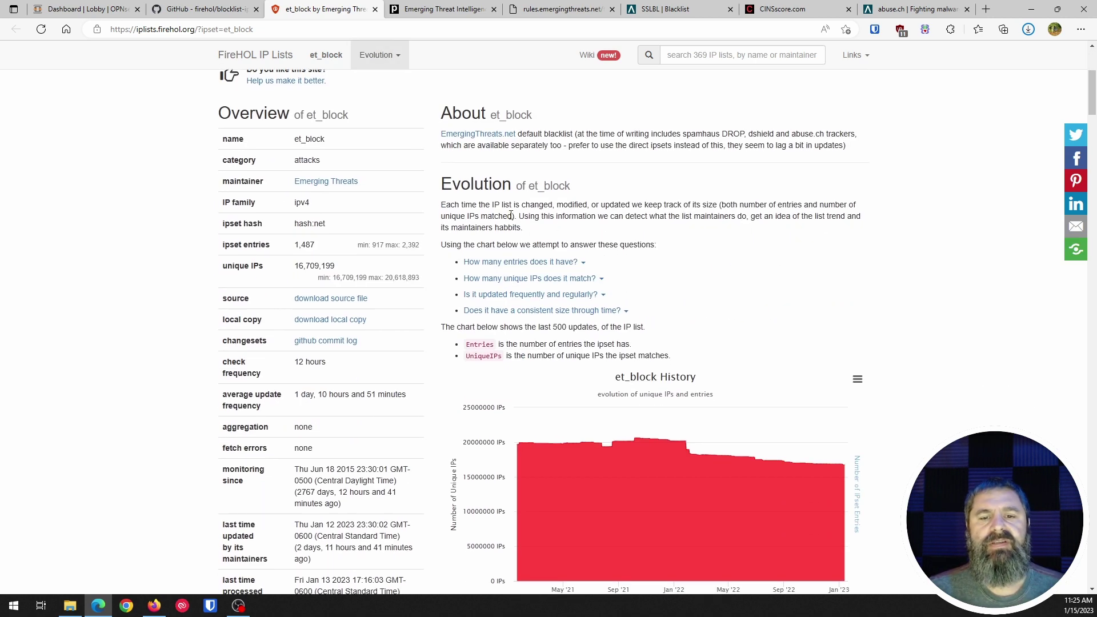
left_click_drag(461, 216, 635, 217)
scroll(689, 221, "down", 3)
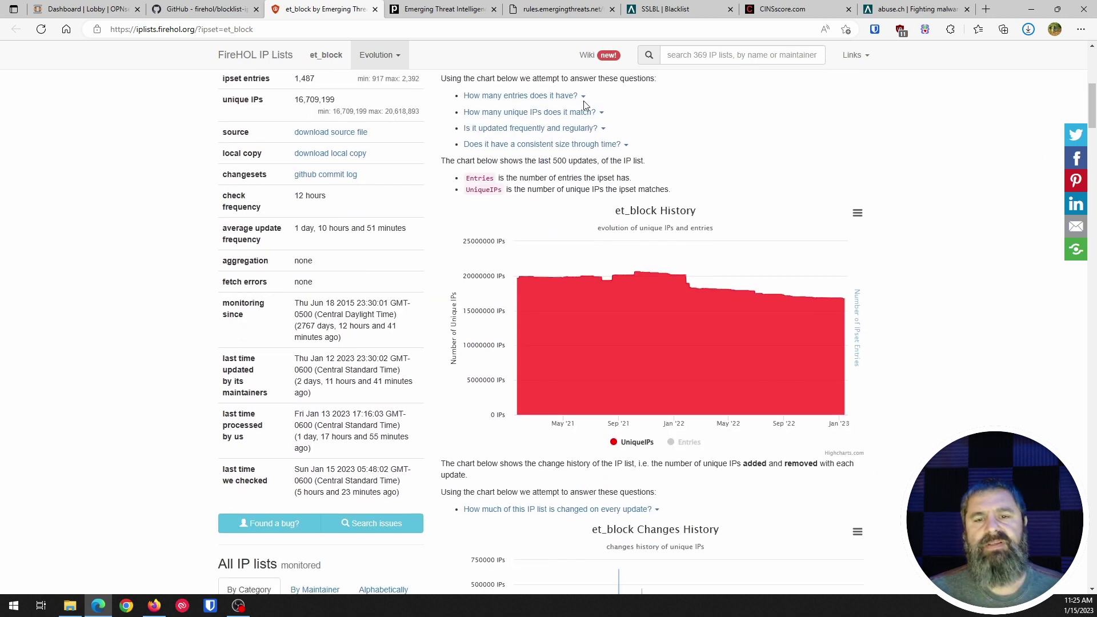
left_click(583, 97)
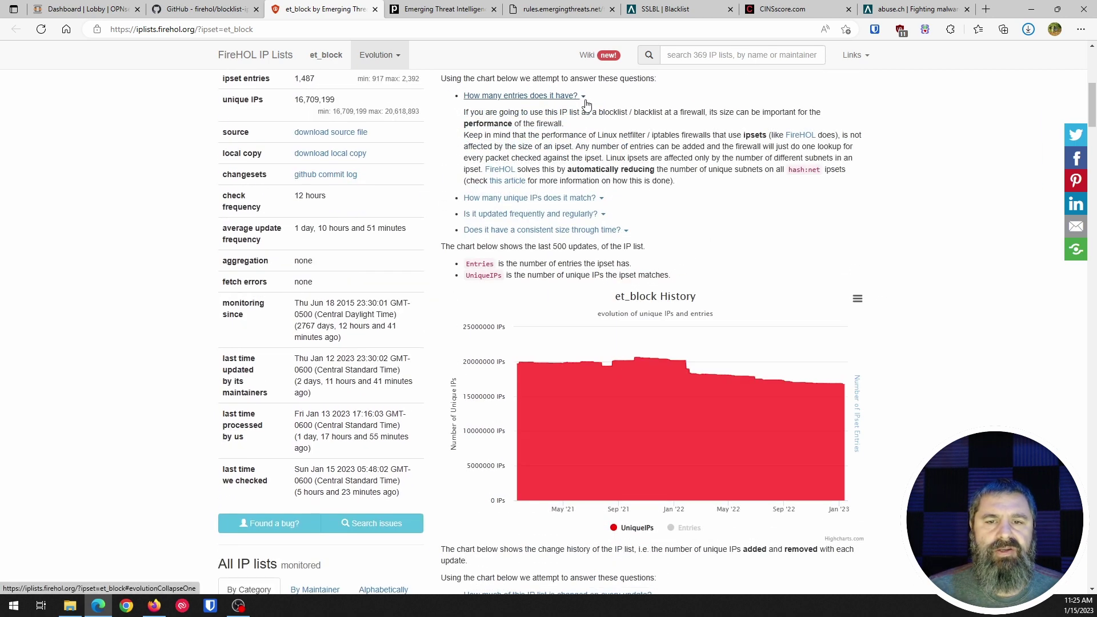
left_click(584, 97)
Step: Scroll through the Country Map and Age of IPs to the Retention Policy section
scroll(721, 174, "down", 2)
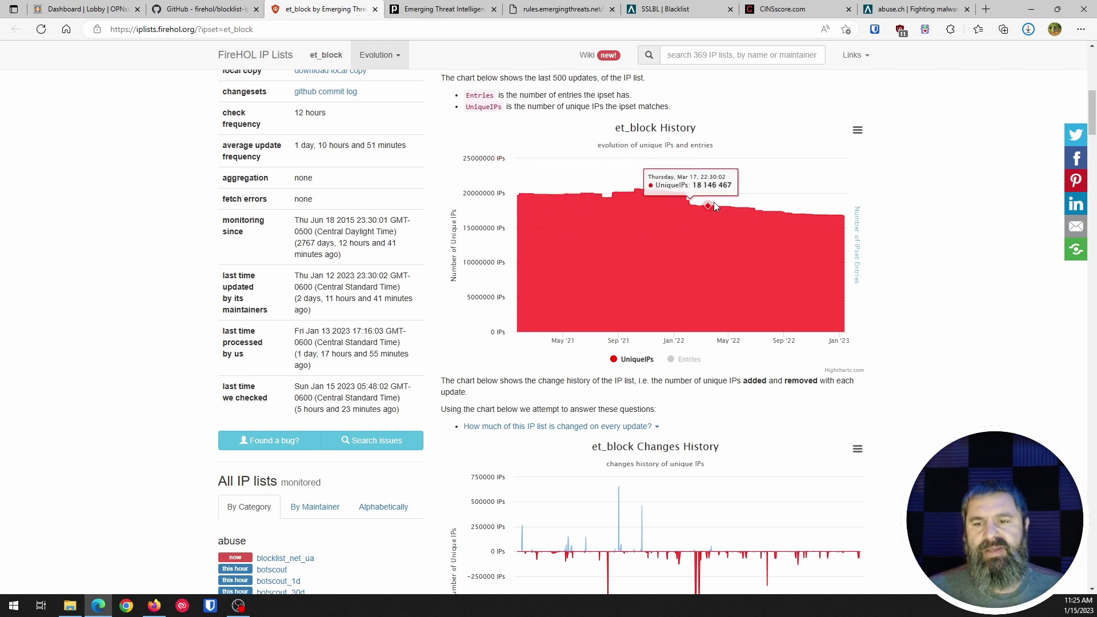
scroll(560, 203, "down", 3)
scroll(561, 204, "down", 6)
scroll(551, 228, "down", 3)
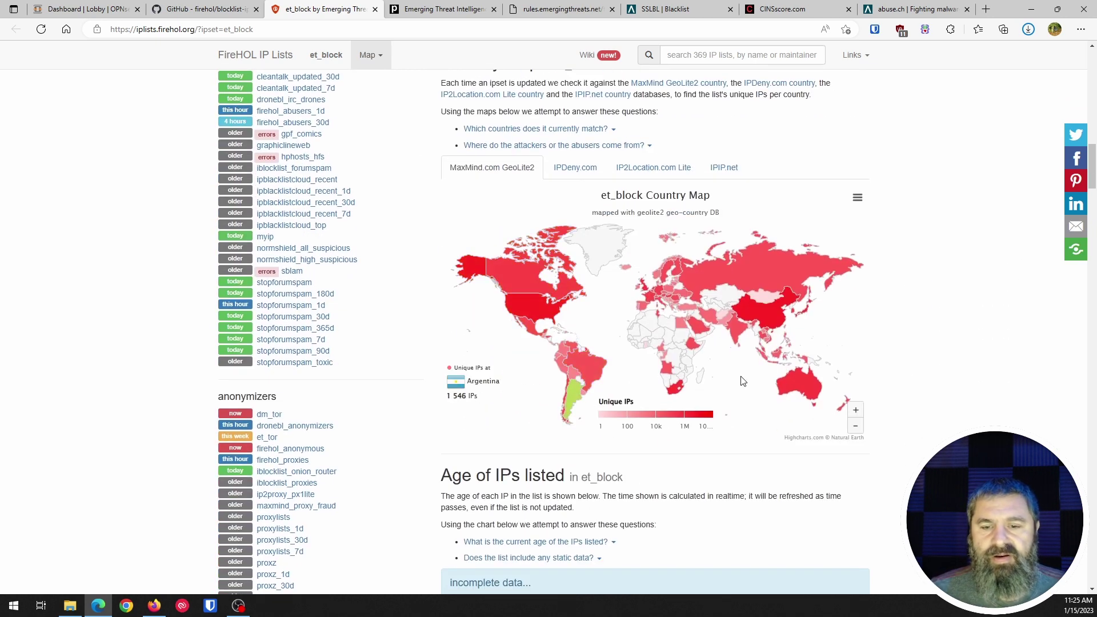
scroll(505, 197, "down", 2)
scroll(492, 189, "up", 2)
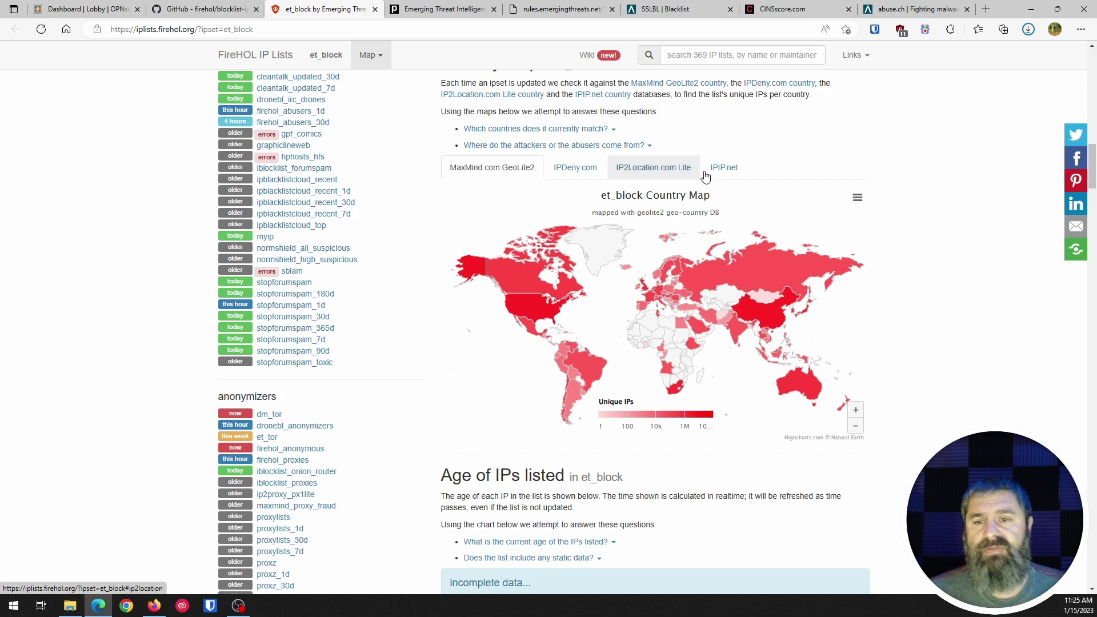
scroll(708, 171, "down", 7)
Step: Read et_block's Overlaps table, where et_spamhaus and spamhaus_drop cover 99.97% of its IPs
scroll(548, 153, "down", 7)
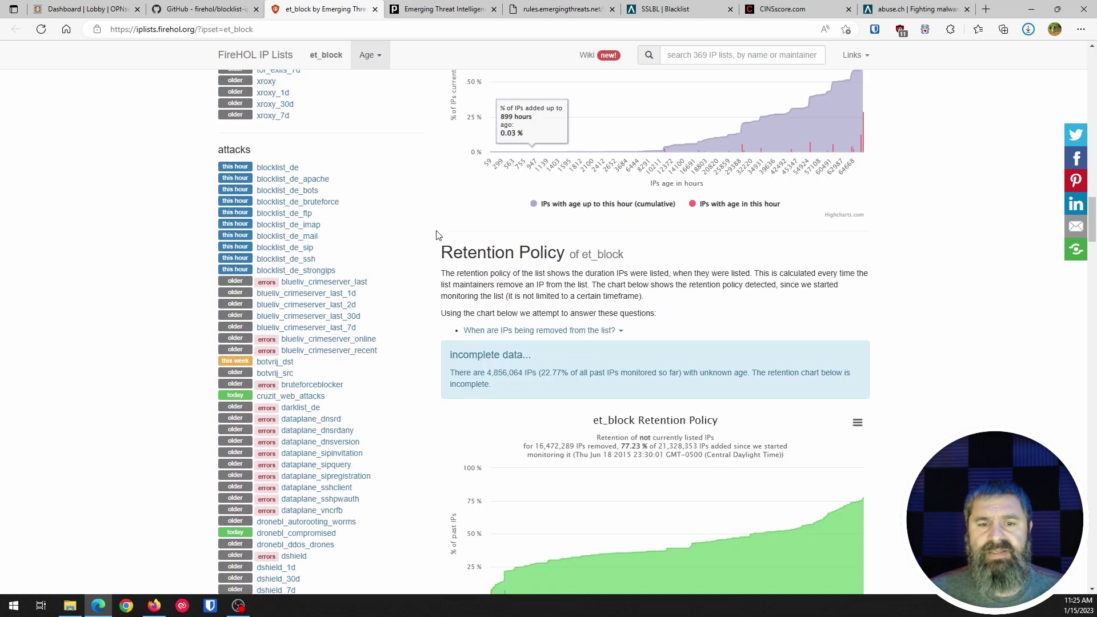
scroll(557, 257, "down", 6)
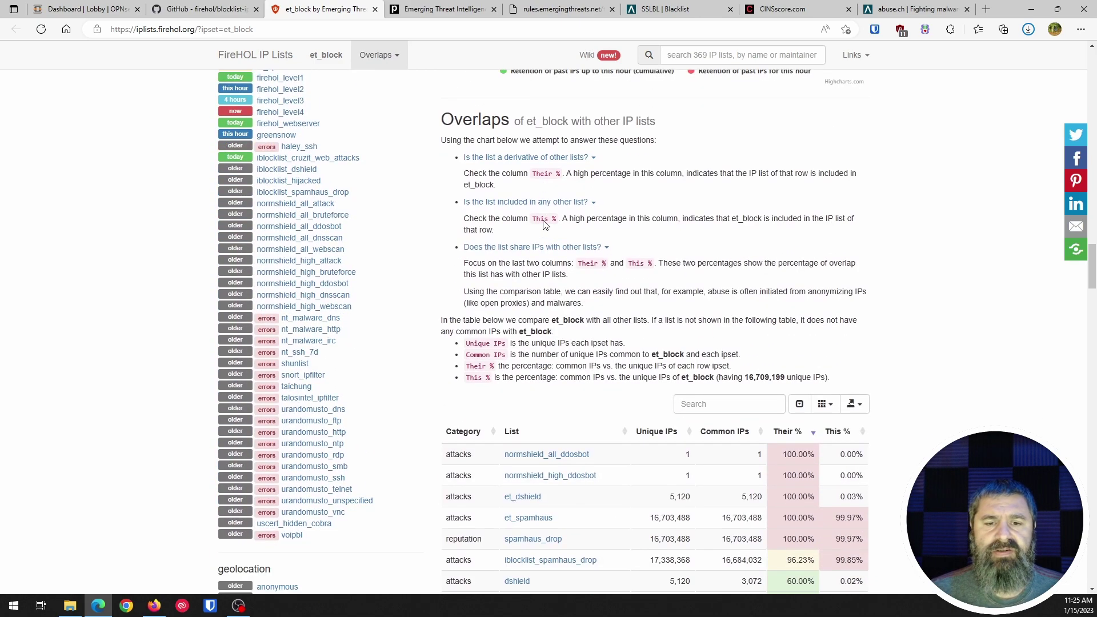
scroll(663, 210, "down", 2)
scroll(663, 210, "up", 2)
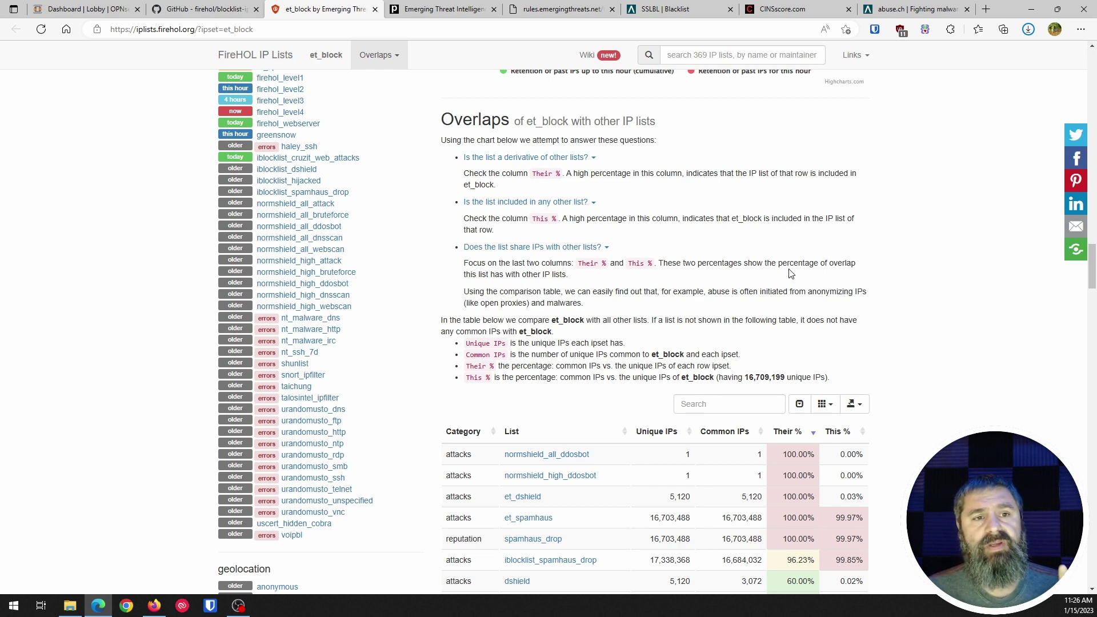
scroll(775, 267, "down", 3)
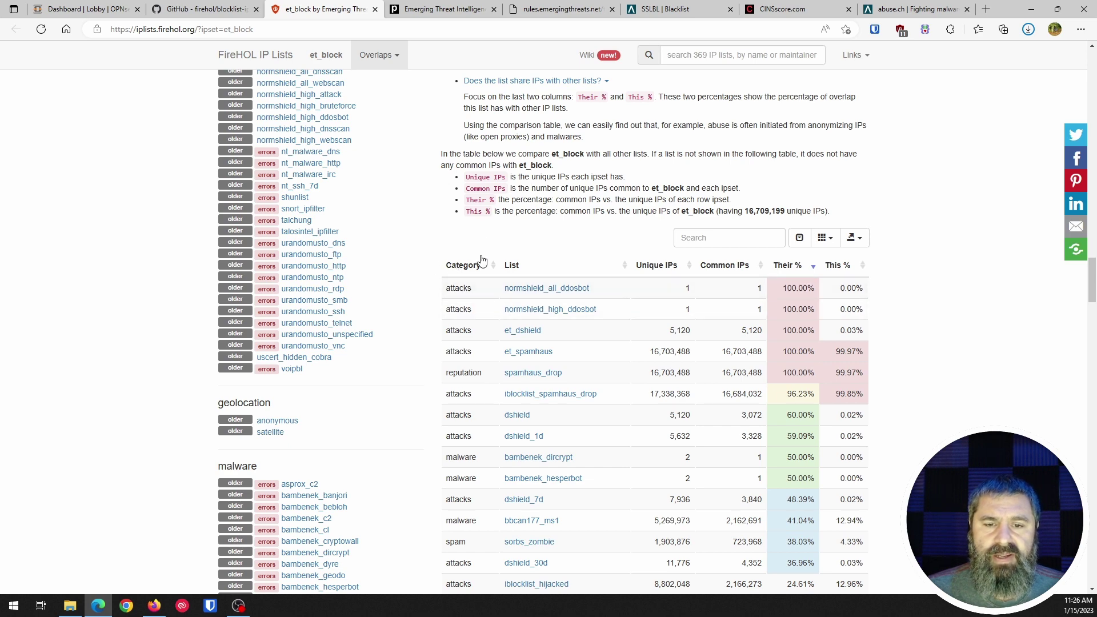
scroll(508, 245, "up", 2)
scroll(468, 328, "down", 2)
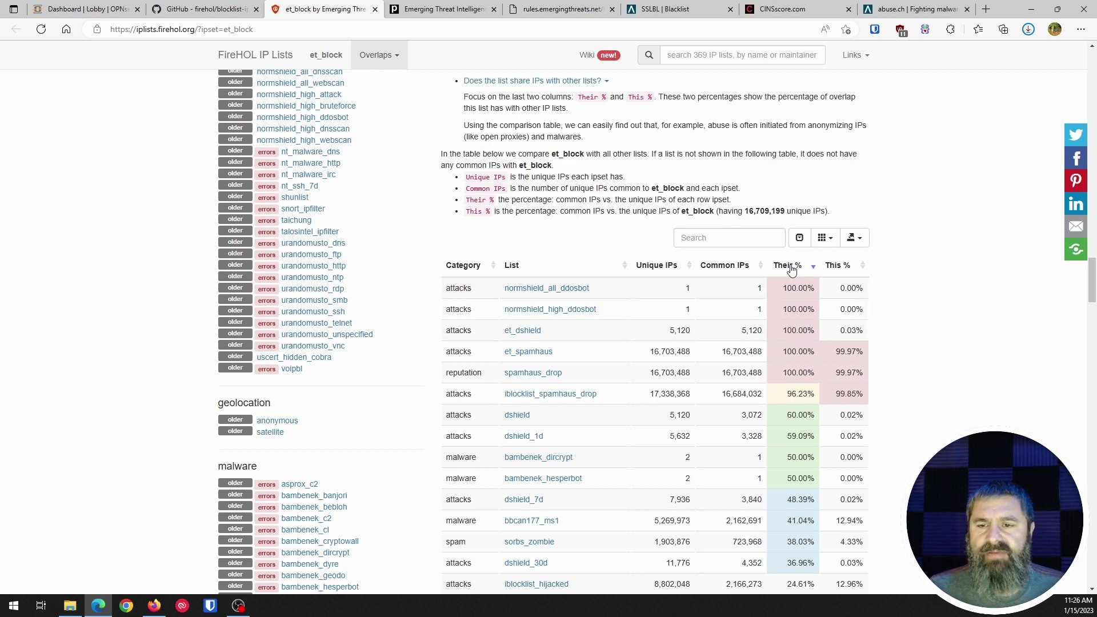
scroll(791, 270, "down", 2)
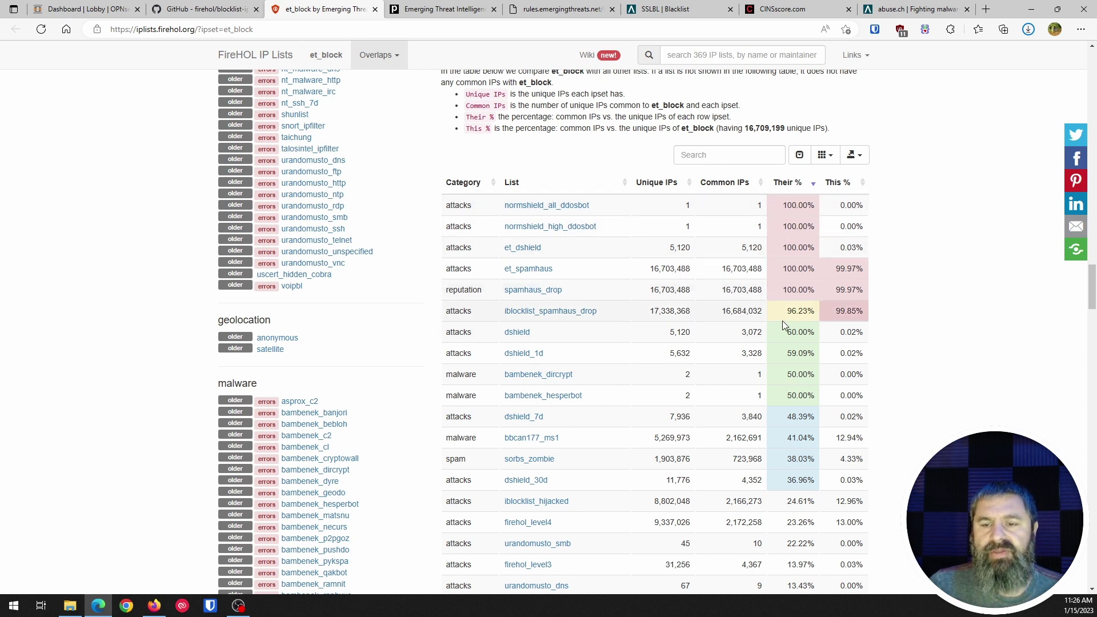
scroll(786, 328, "down", 1)
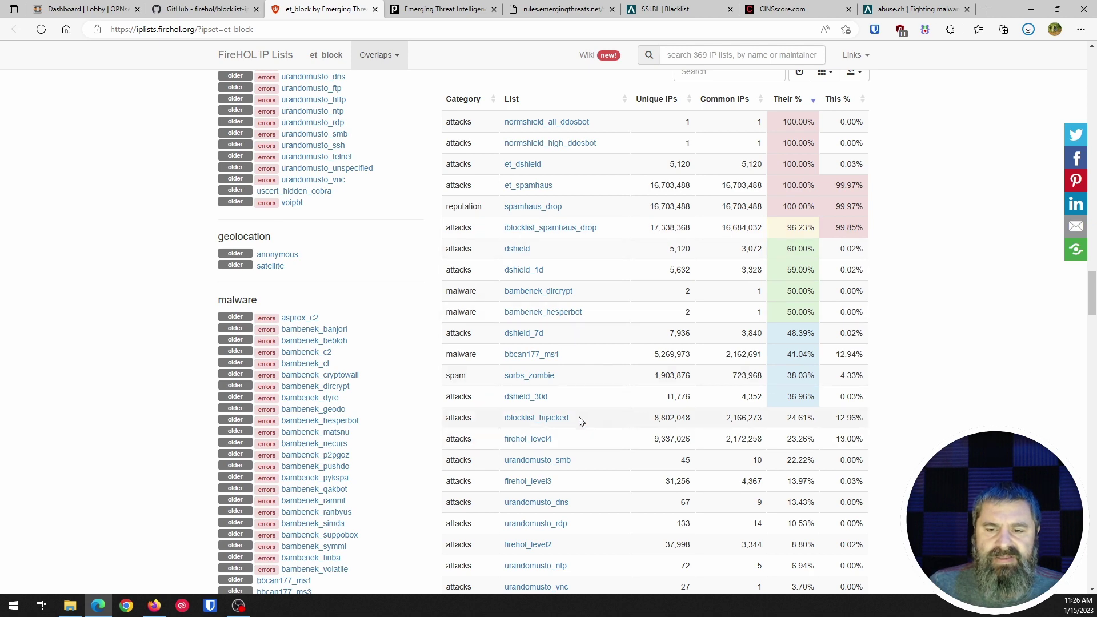
scroll(574, 455, "down", 5)
scroll(576, 471, "up", 9)
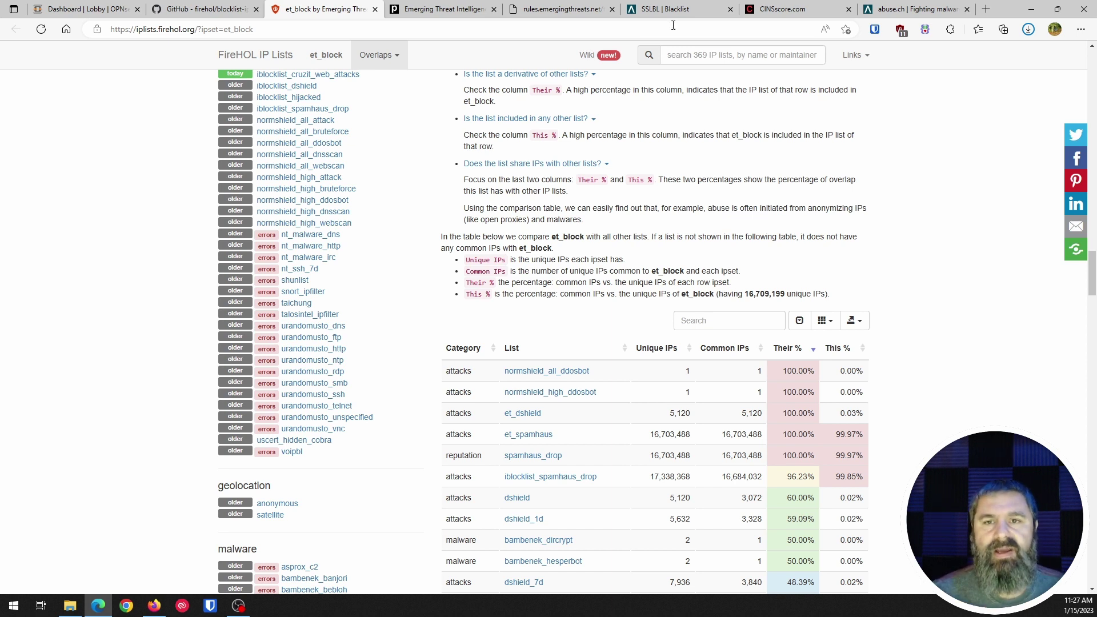
Step: In the emerging-Block-IPs.txt header, highlight the lines crediting Spamhaus and DShield as sources
left_click(539, 11)
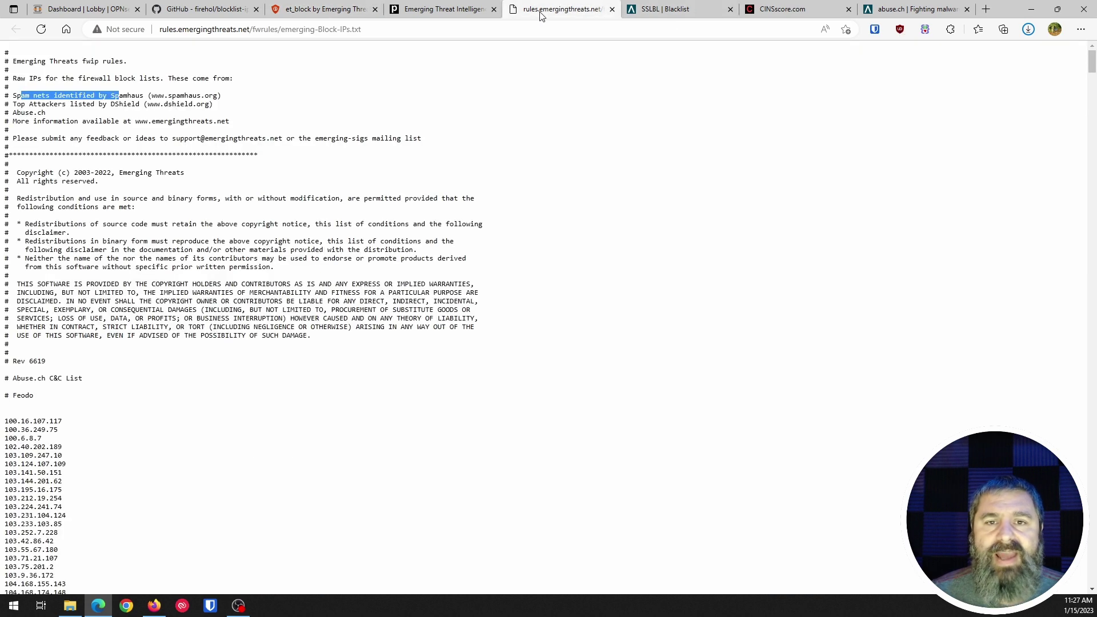
left_click(247, 91)
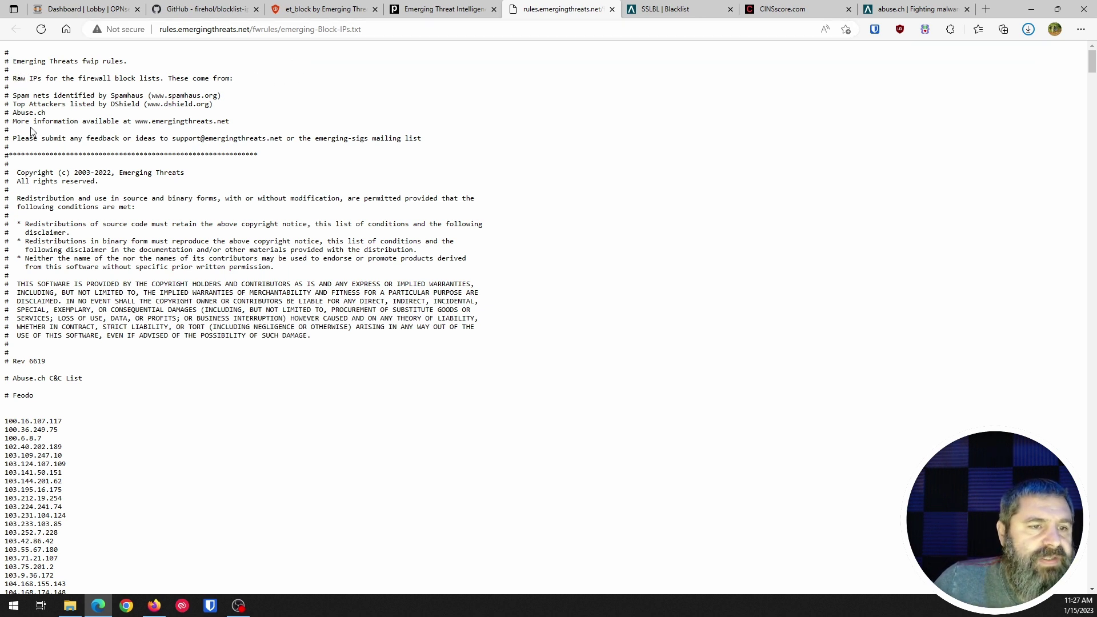
left_click_drag(17, 97, 227, 106)
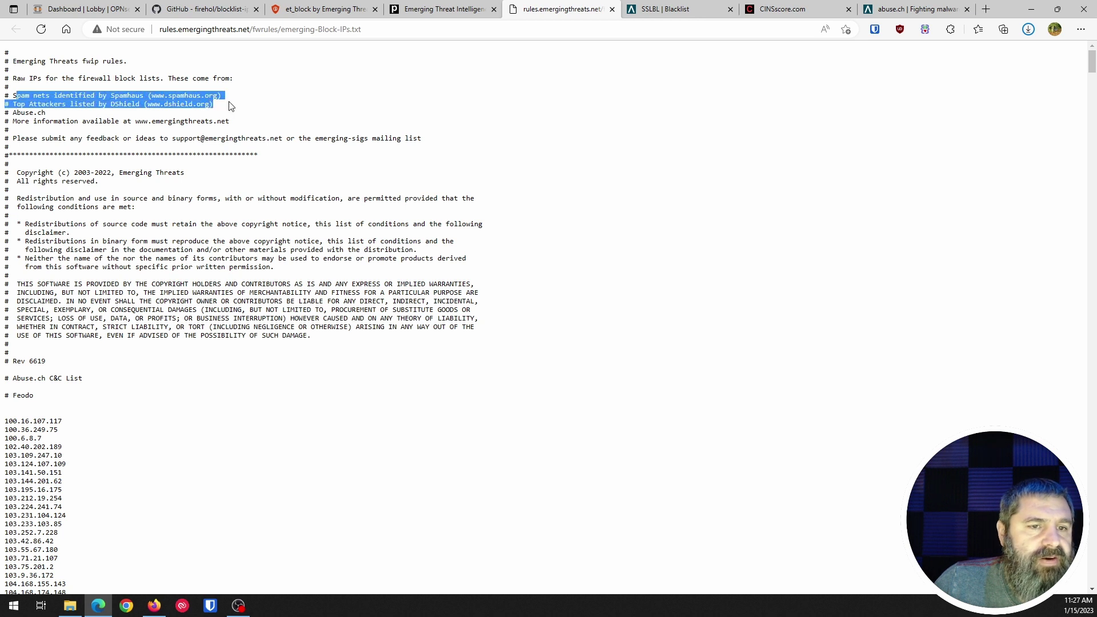
left_click(227, 118)
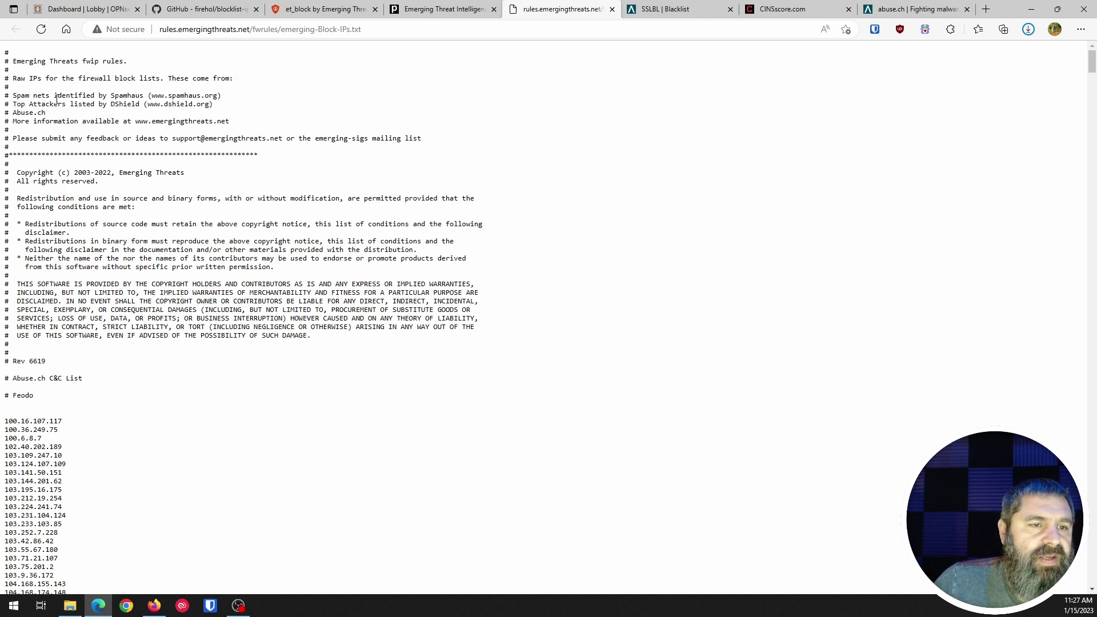
left_click_drag(66, 98, 143, 98)
left_click(114, 106)
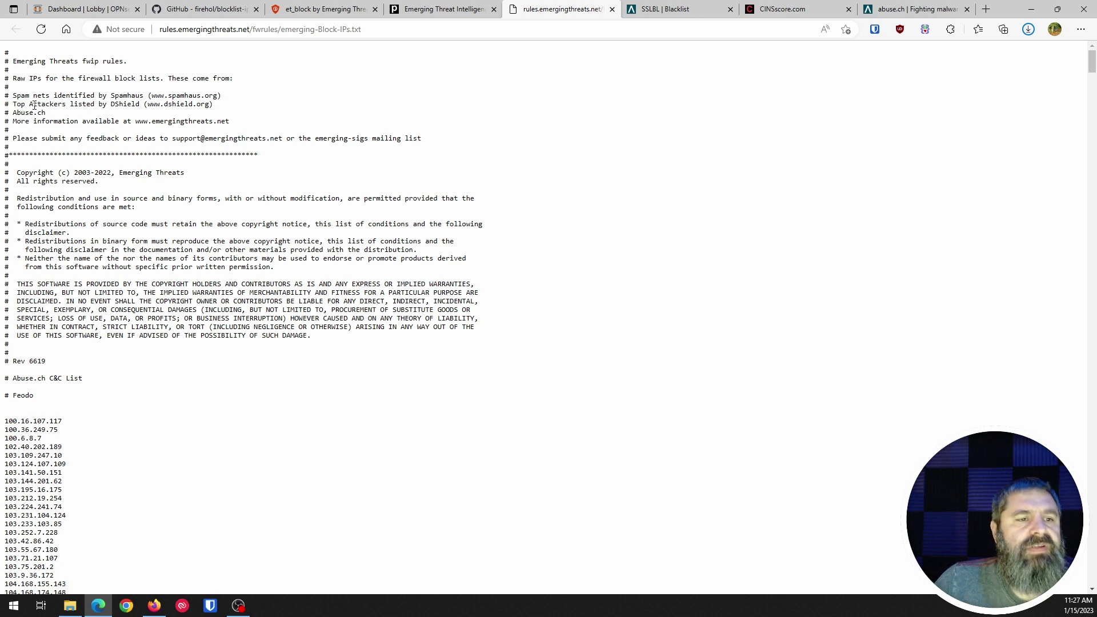
Step: Scroll down the list and highlight the Feodo and Spamhaus DROP Nets section headings
scroll(33, 105, "down", 3)
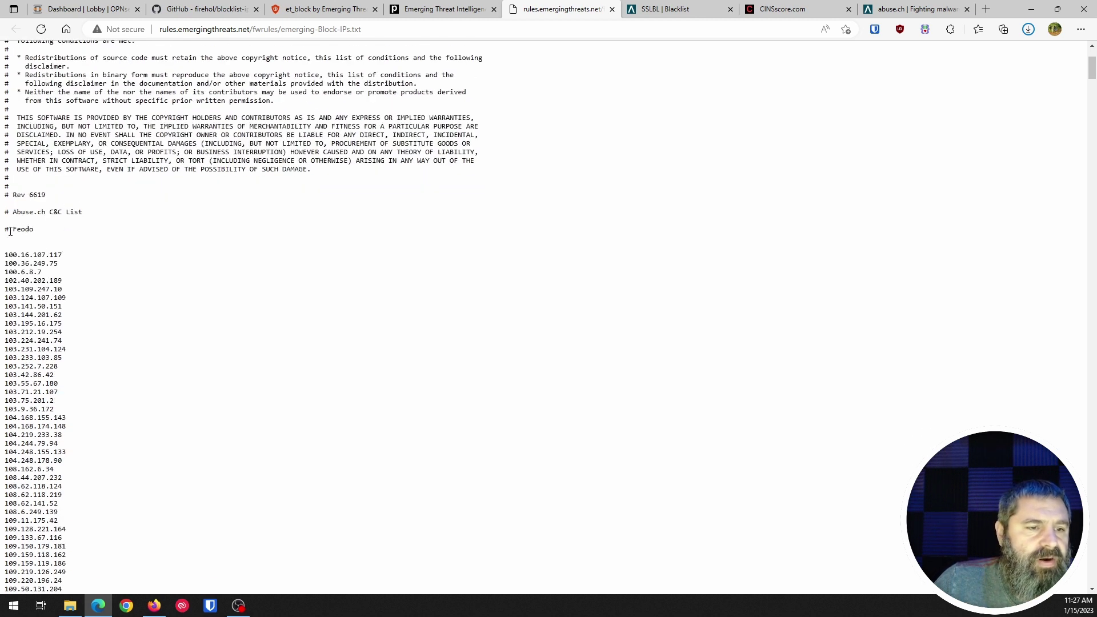
left_click_drag(9, 231, 46, 232)
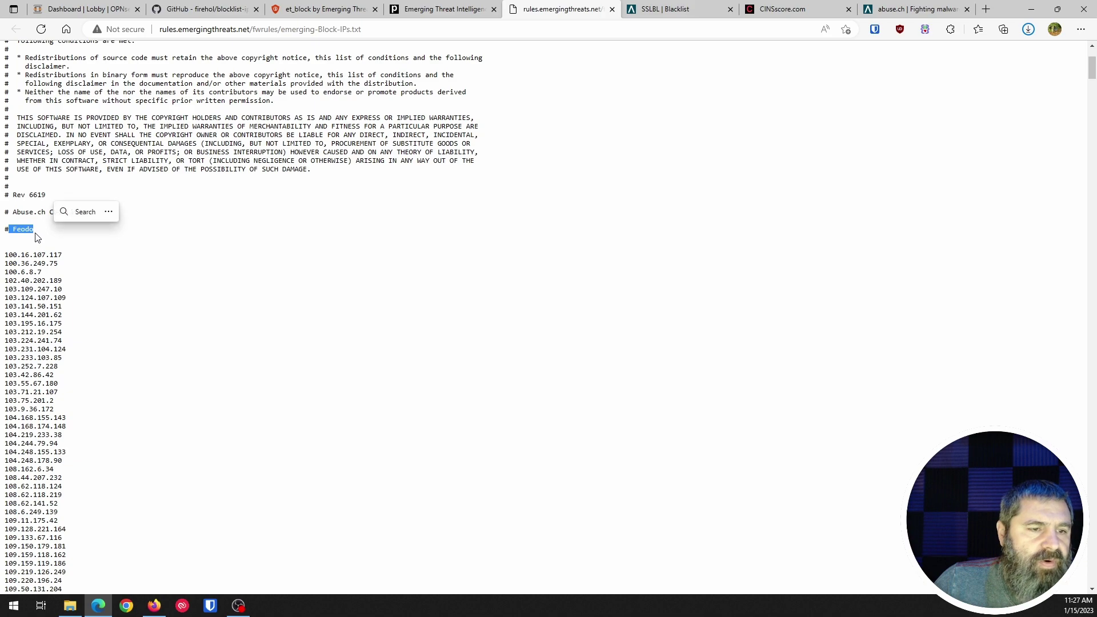
scroll(389, 262, "down", 20)
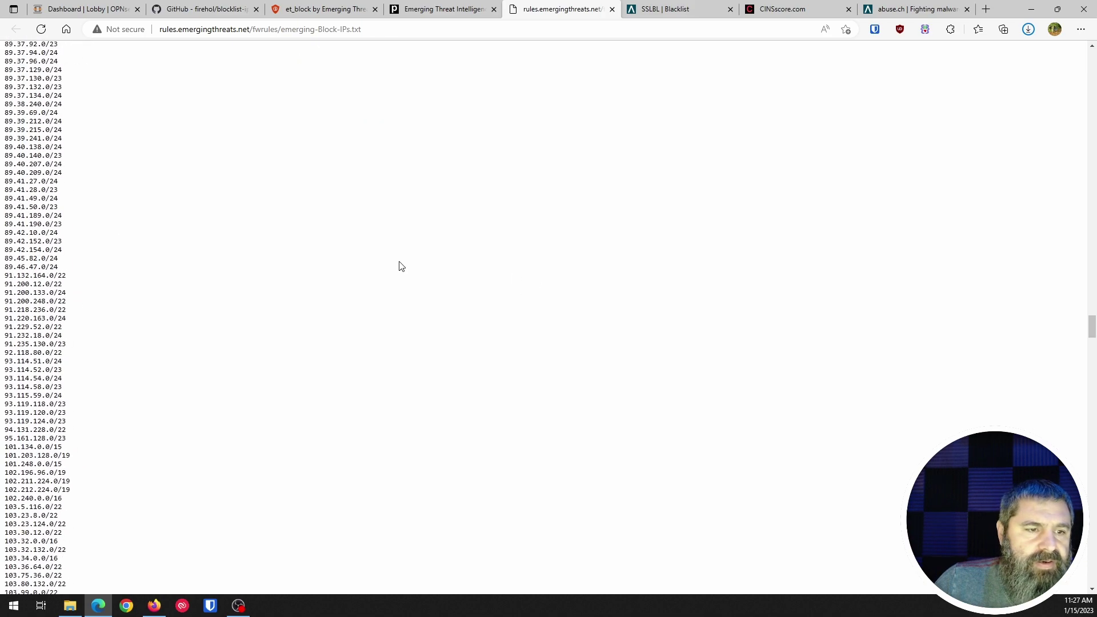
scroll(398, 266, "up", 20)
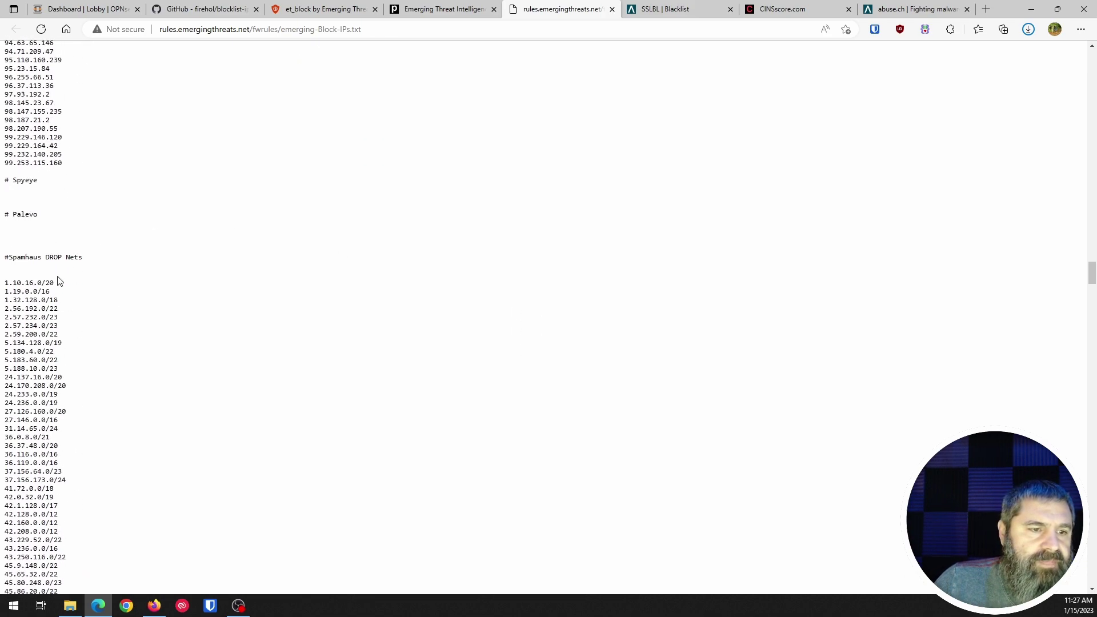
left_click_drag(8, 256, 76, 261)
left_click(86, 267)
scroll(154, 306, "down", 18)
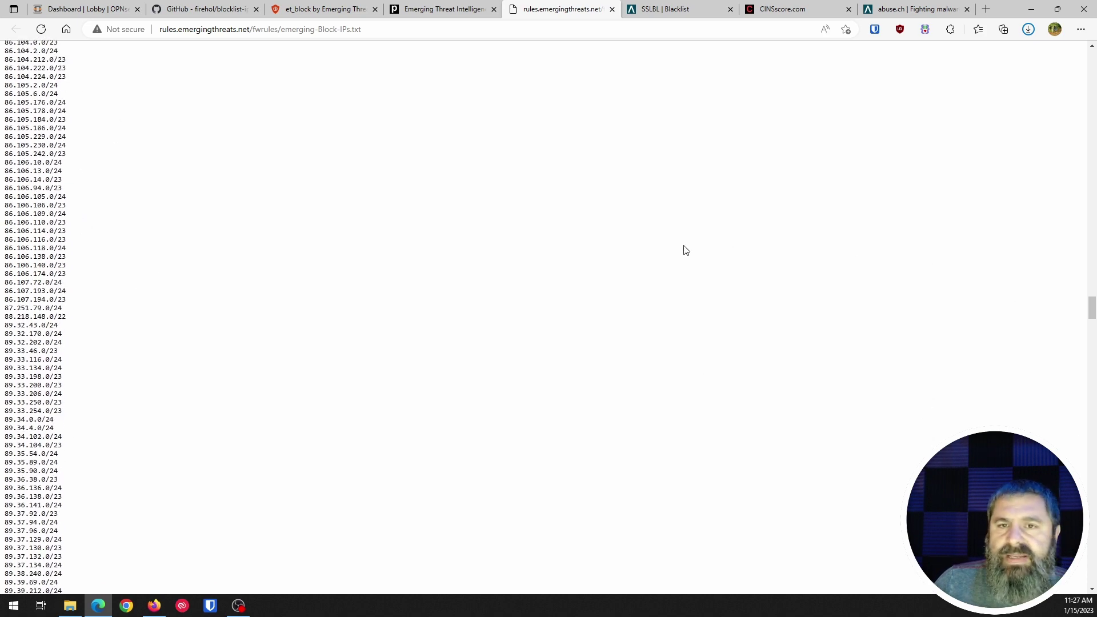
scroll(669, 251, "up", 15)
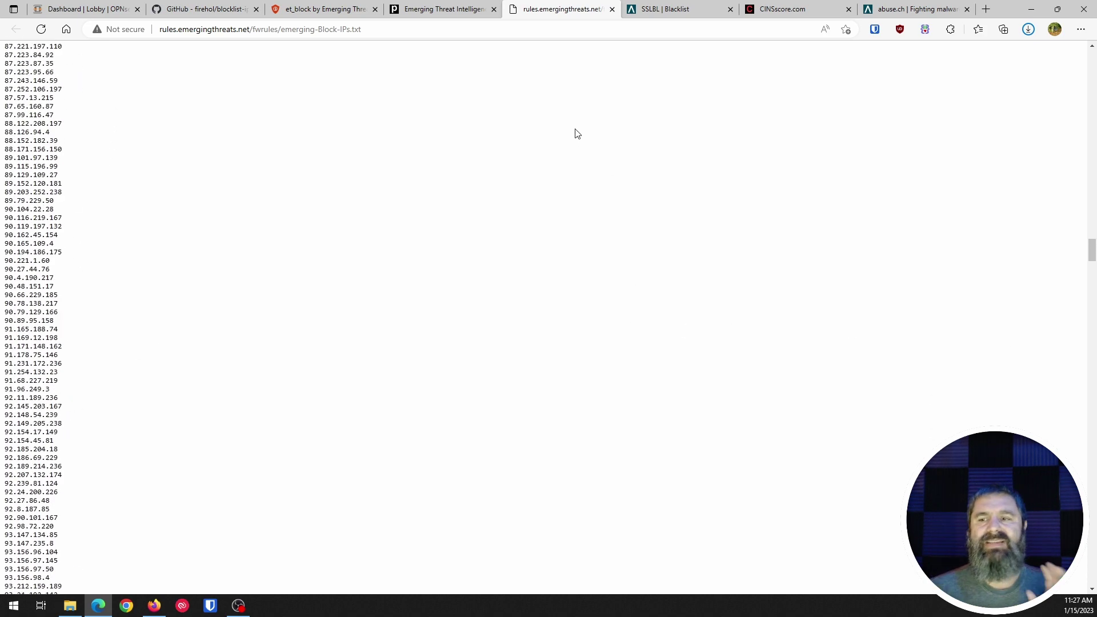
scroll(576, 133, "up", 20)
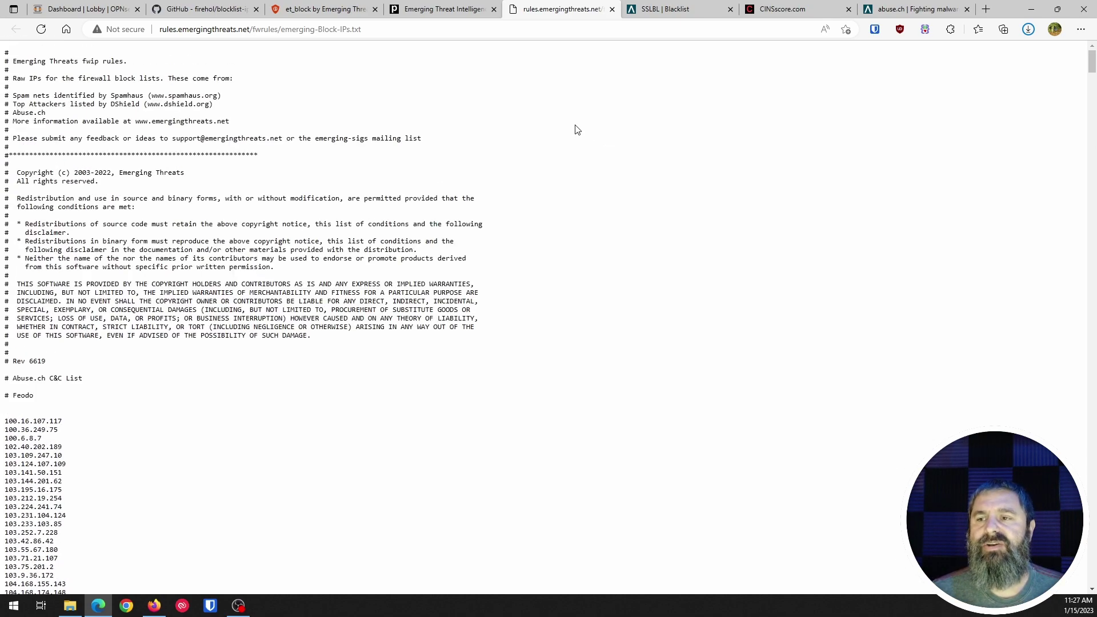
Step: Switch back to the 'Dashboard | Lobby | OPNsense' tab
left_click(91, 12)
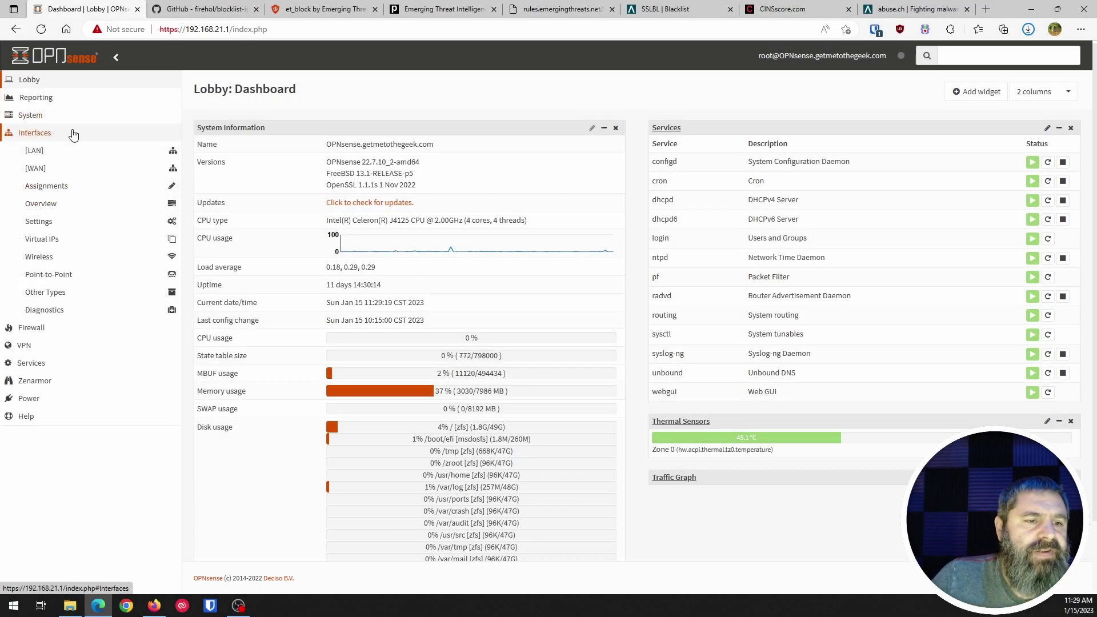
Step: Open Firewall > Aliases and check the spamhaus source URL of BL_spamhaus_drop
left_click(35, 327)
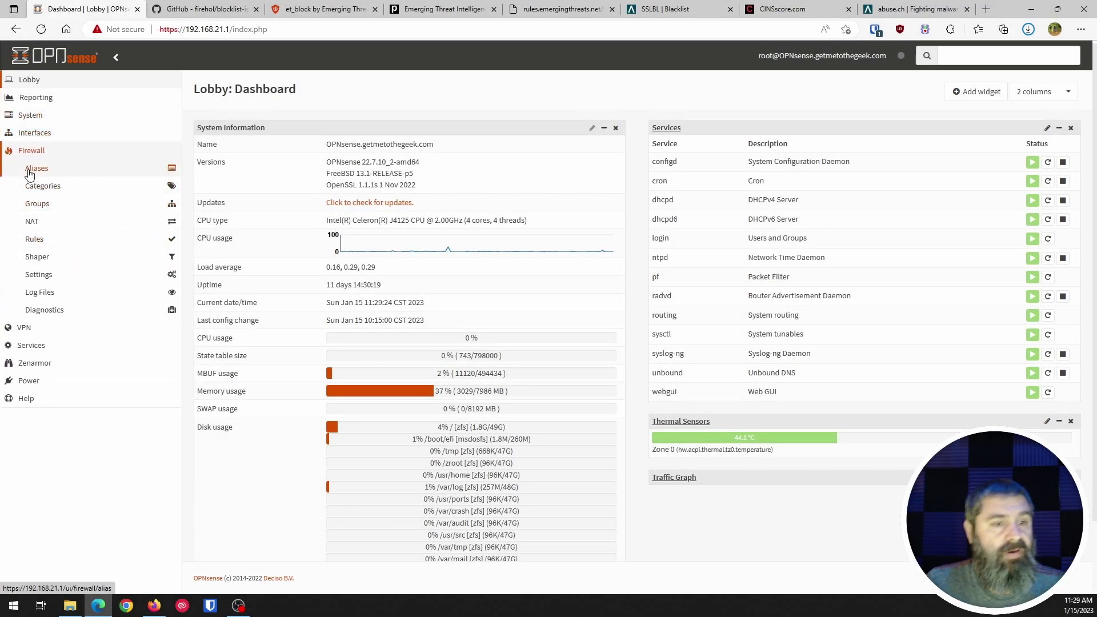
left_click(32, 170)
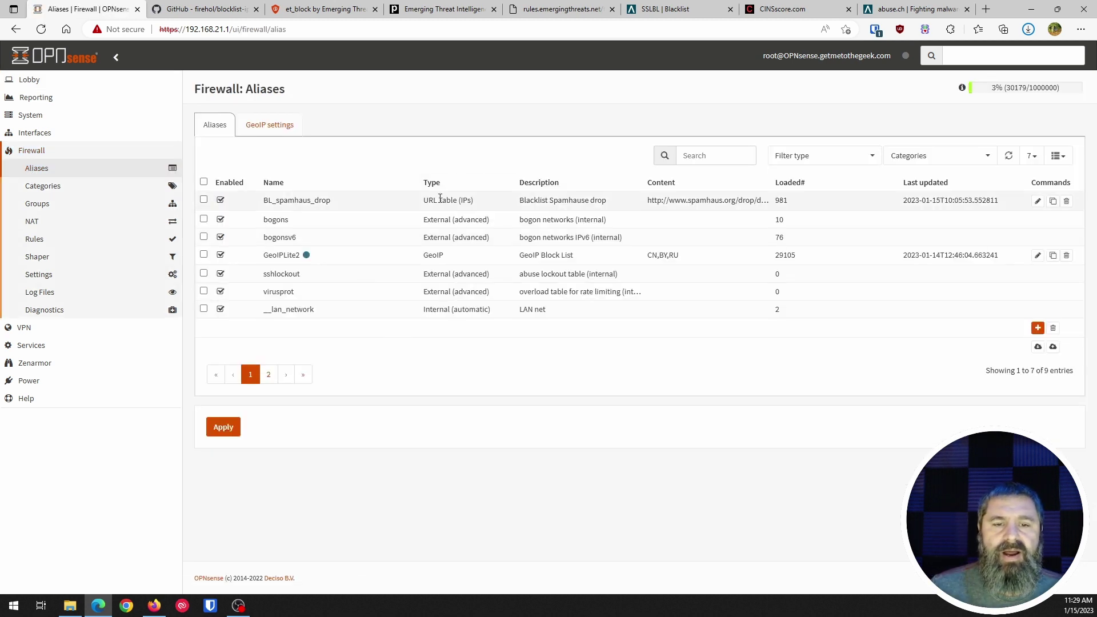
left_click_drag(681, 203, 714, 201)
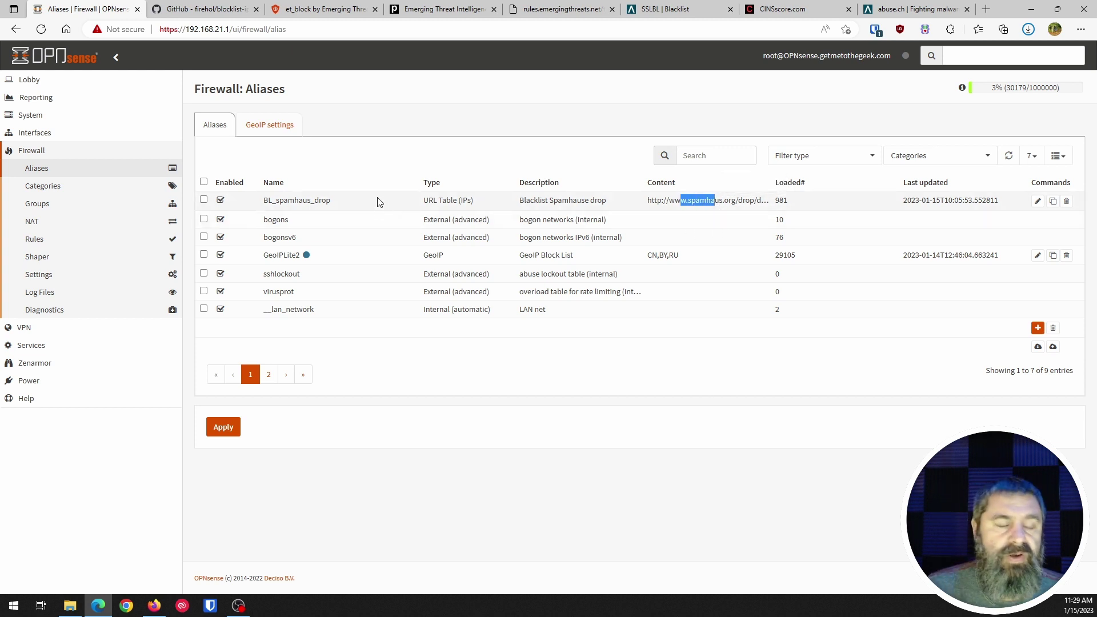
left_click(556, 400)
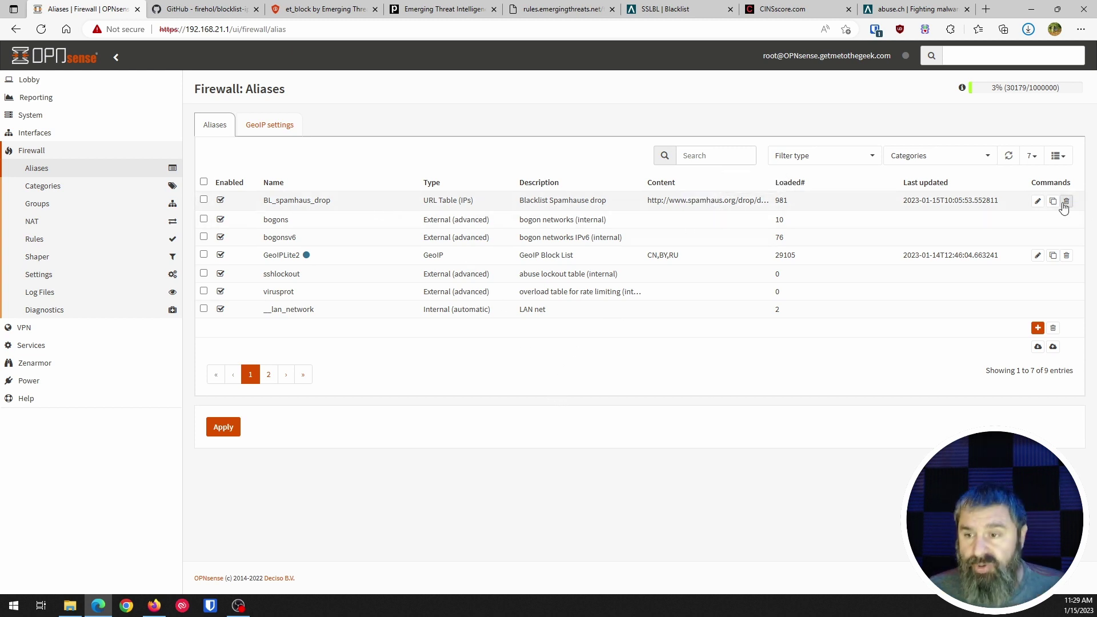
Step: Edit BL_spamhaus_drop, give it the BLSpamhausDrop category, and save
left_click(1037, 201)
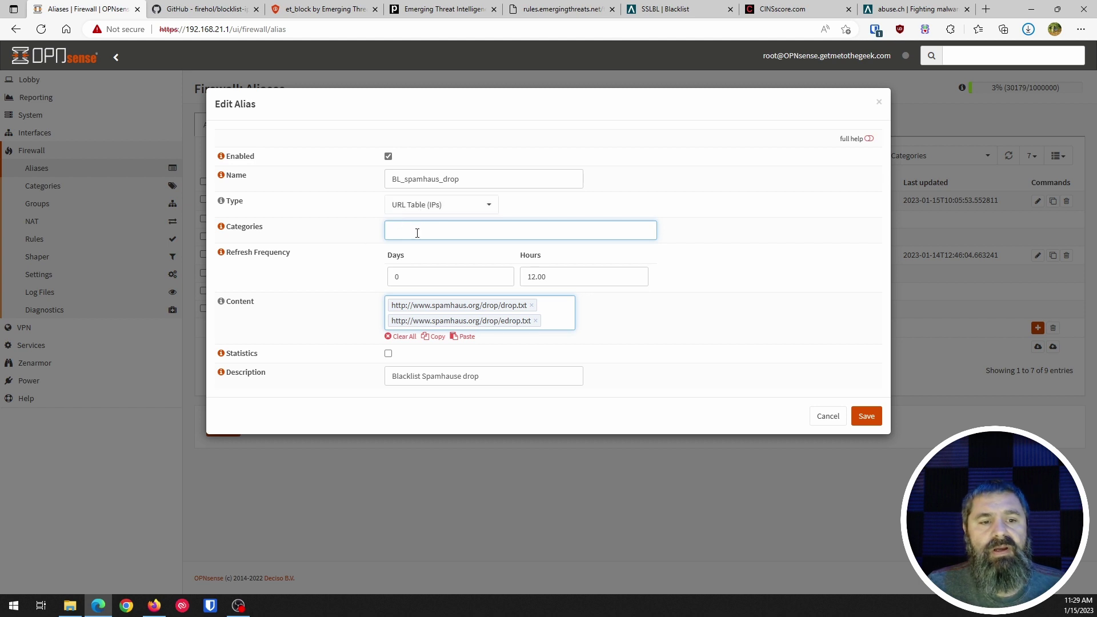
left_click(417, 235)
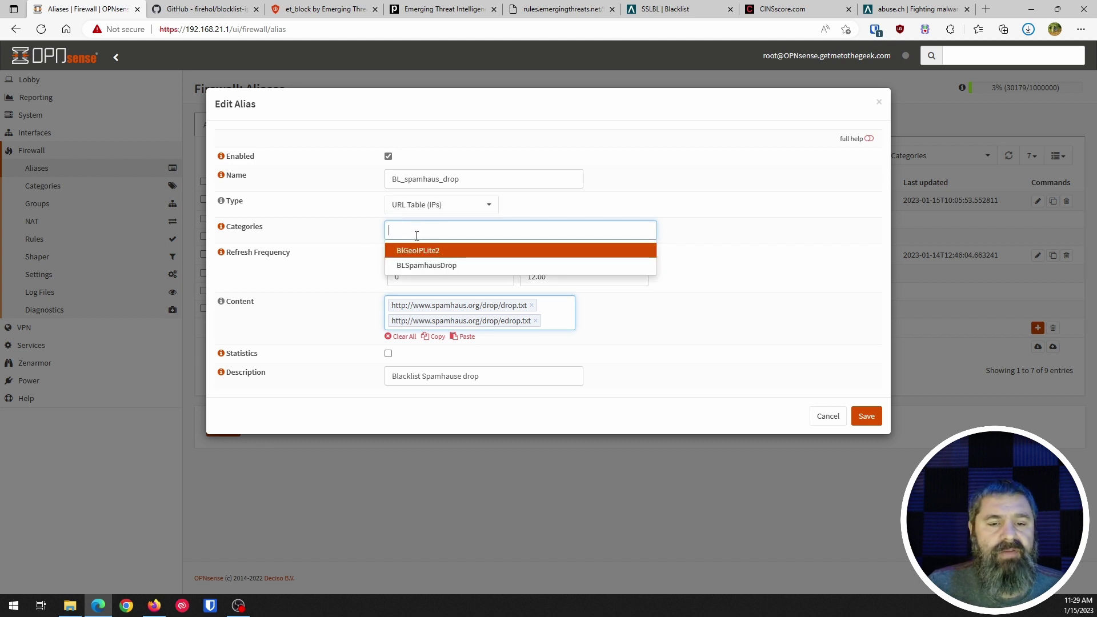
left_click(424, 265)
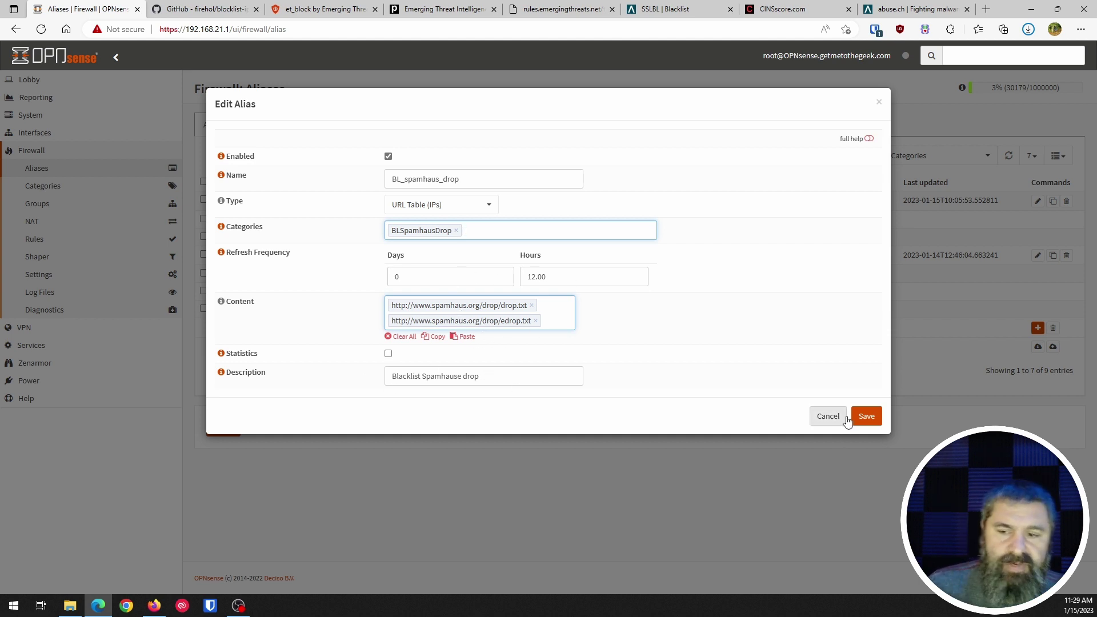
left_click(865, 416)
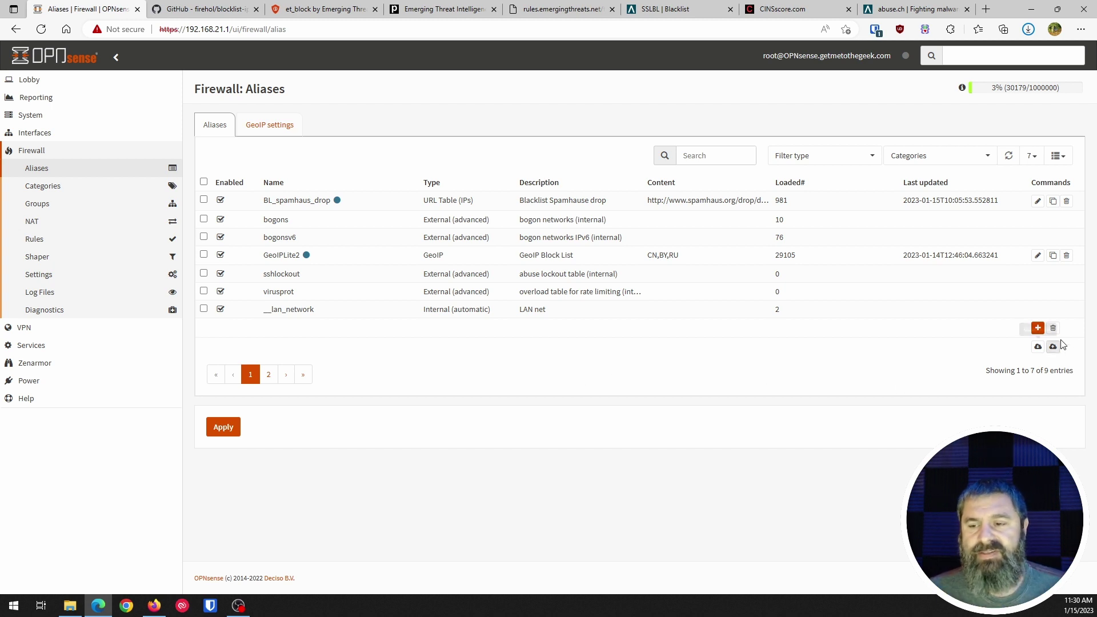
Step: Start a new alias named 'ProofPoint E' of type URL Table (IPs)
left_click(1037, 327)
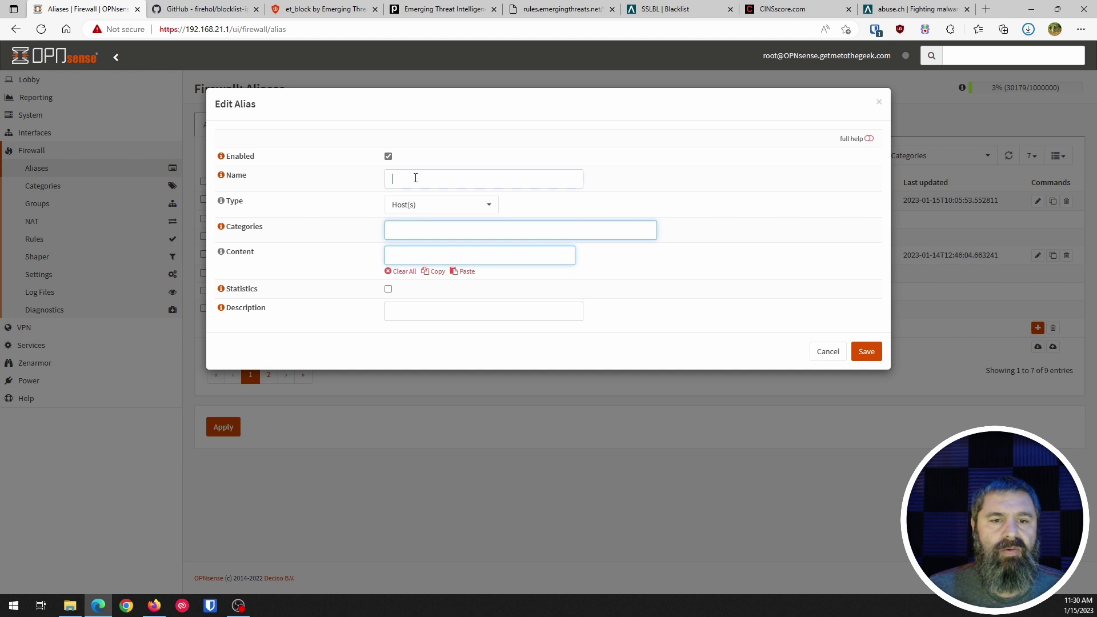
left_click(415, 177)
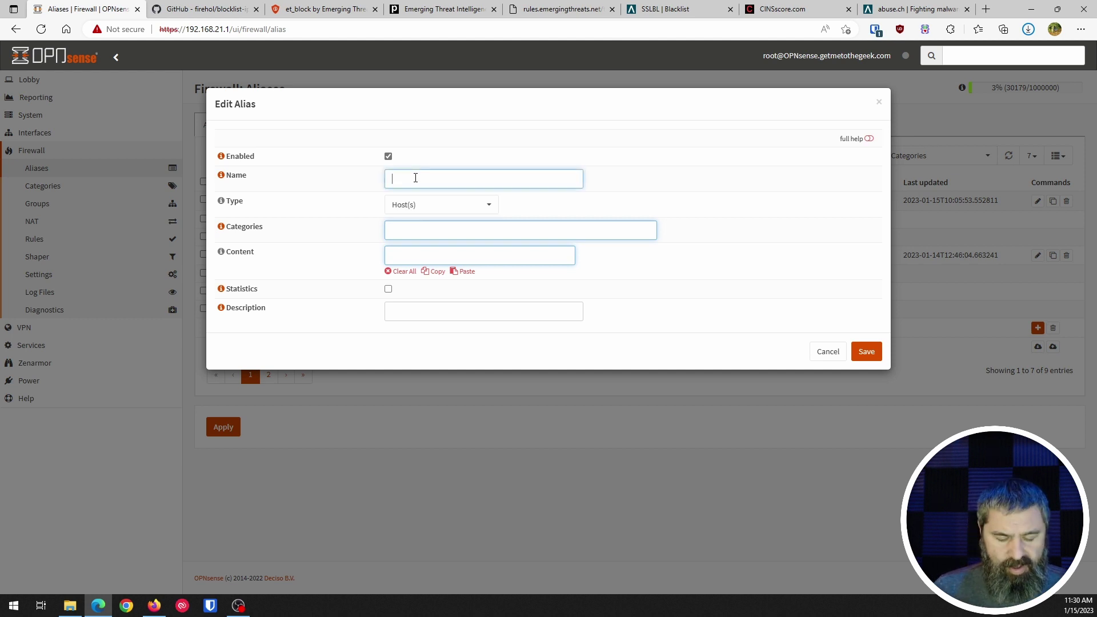
type("ProofPoint ET")
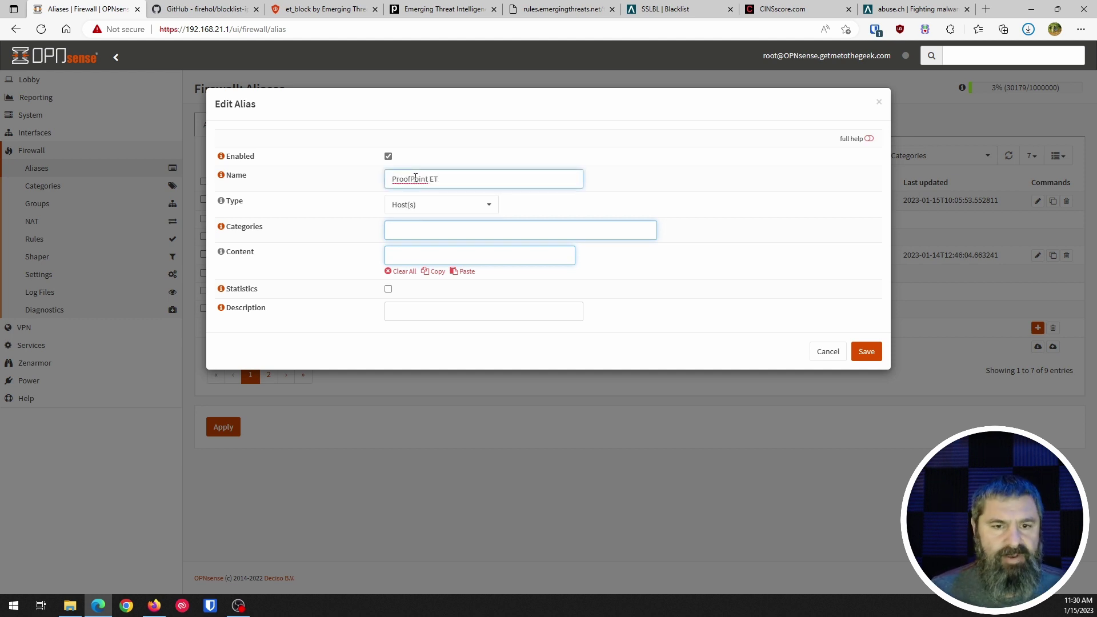
left_click(423, 203)
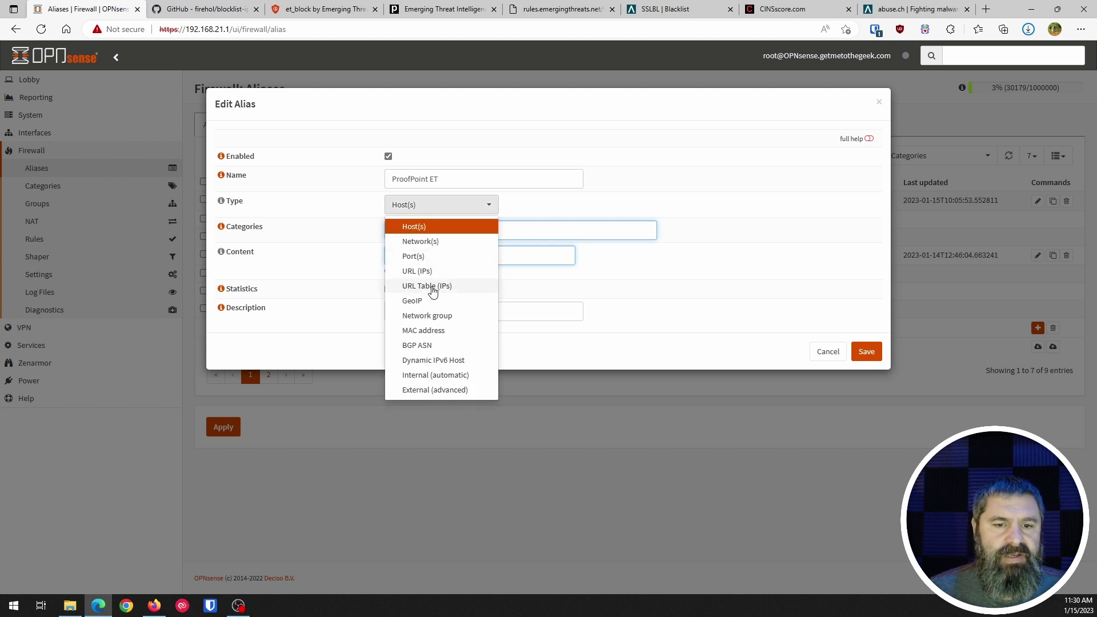
left_click(431, 288)
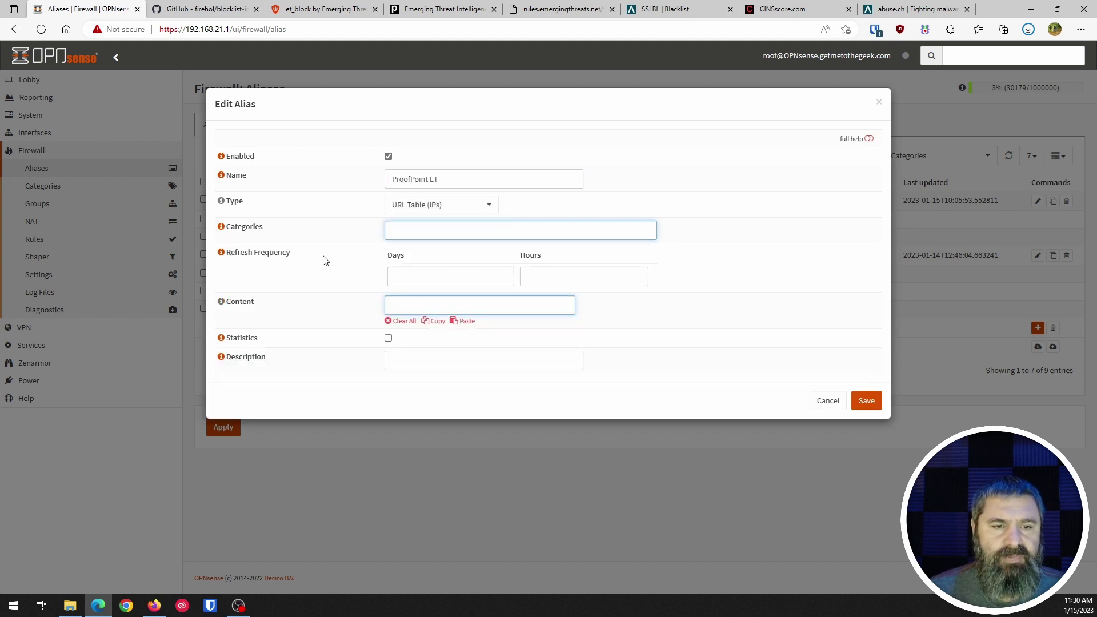
Step: Paste the Emerging Threats emerging-Block-IPs.txt URL as content and set a 12-hour refresh
left_click(553, 9)
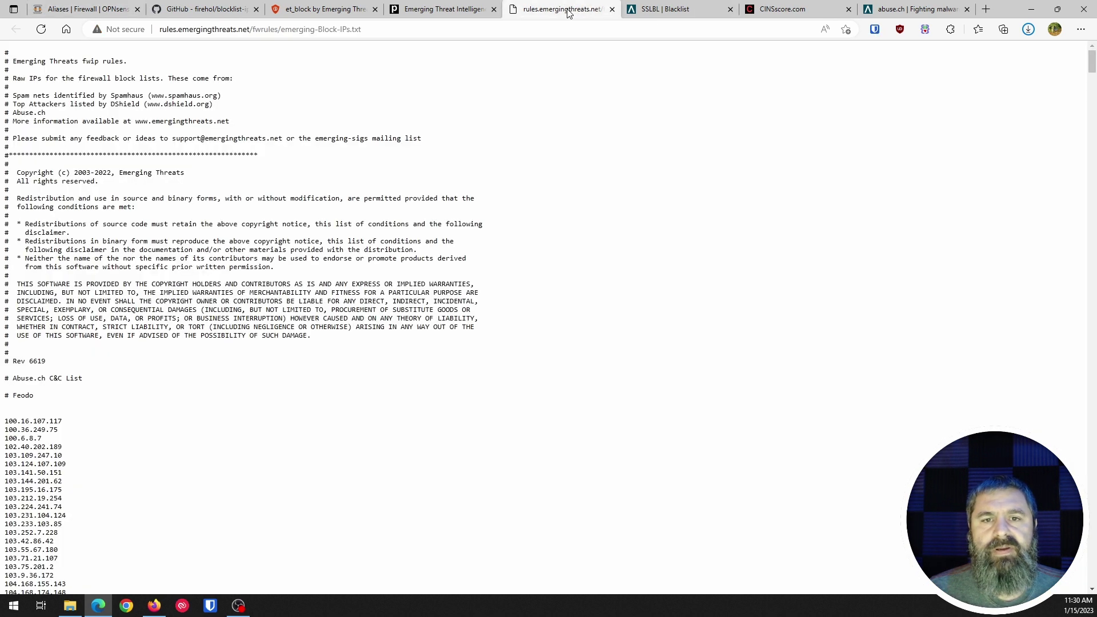
left_click(334, 31)
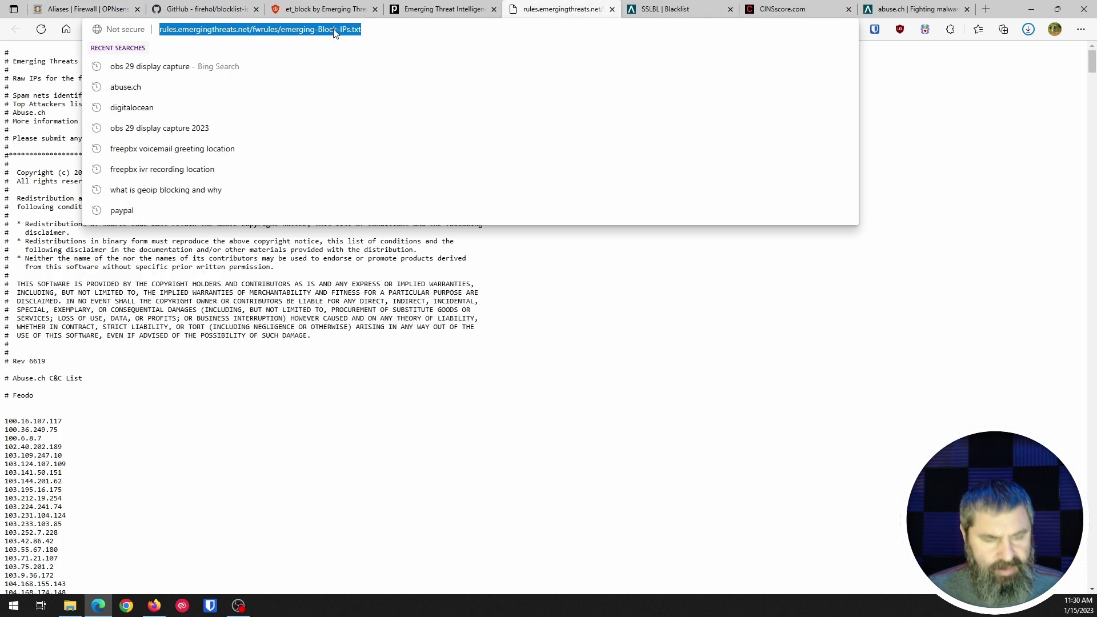
left_click(86, 9)
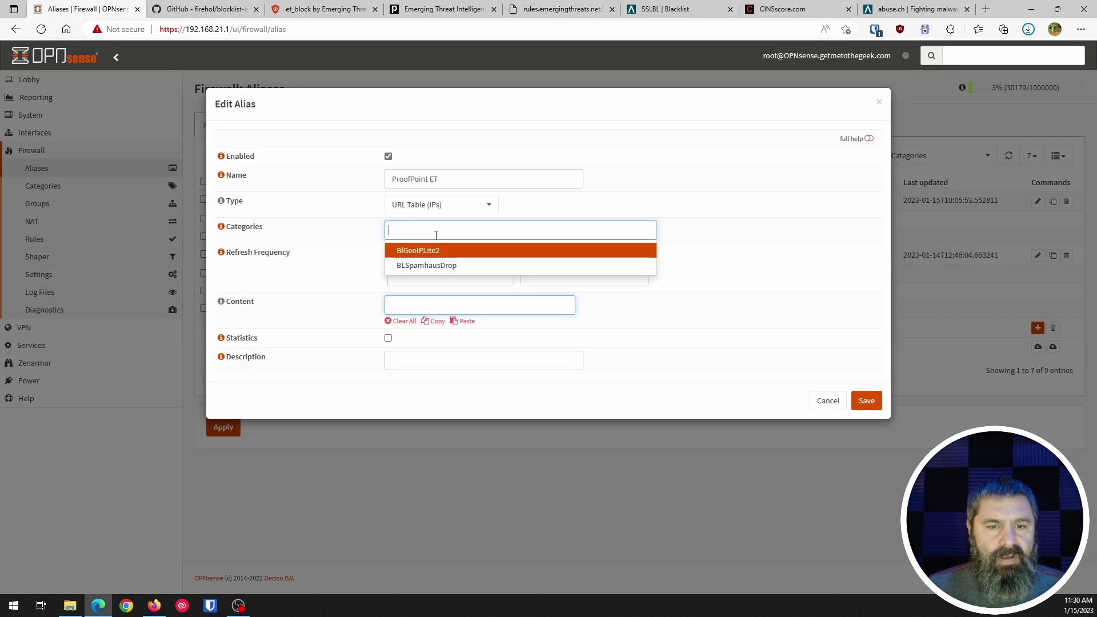
left_click(266, 284)
left_click(407, 302)
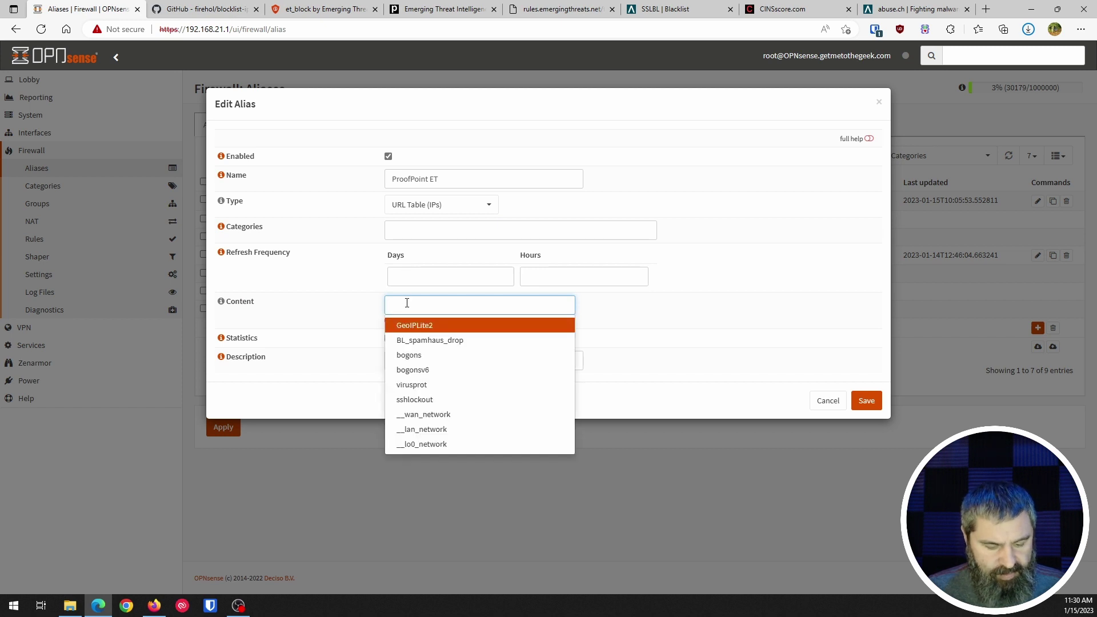
key("ctrl+v")
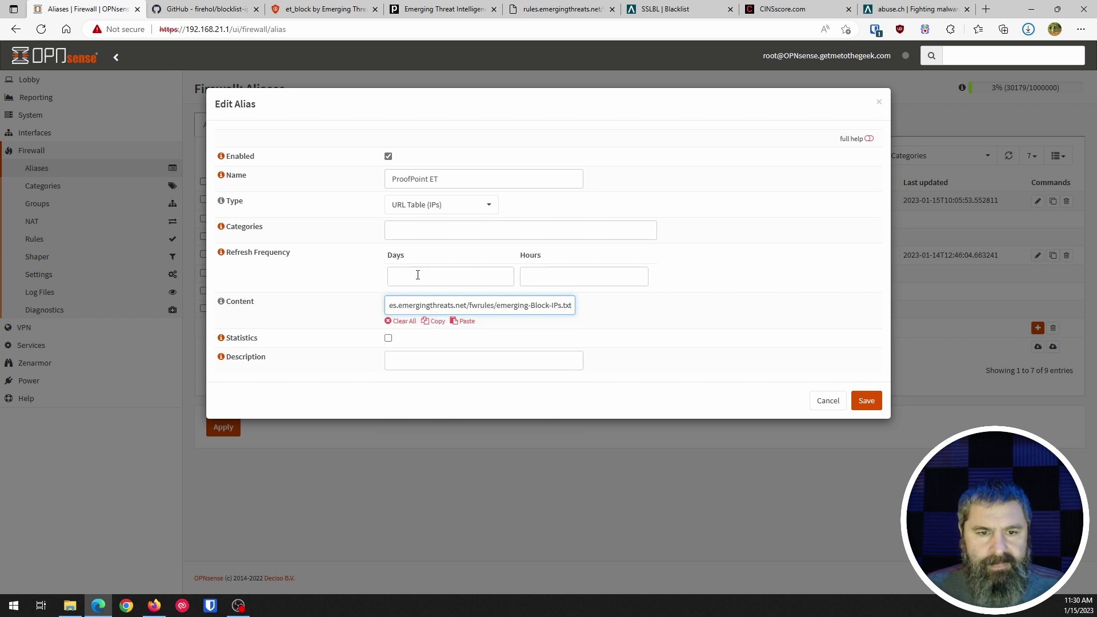
left_click(418, 275)
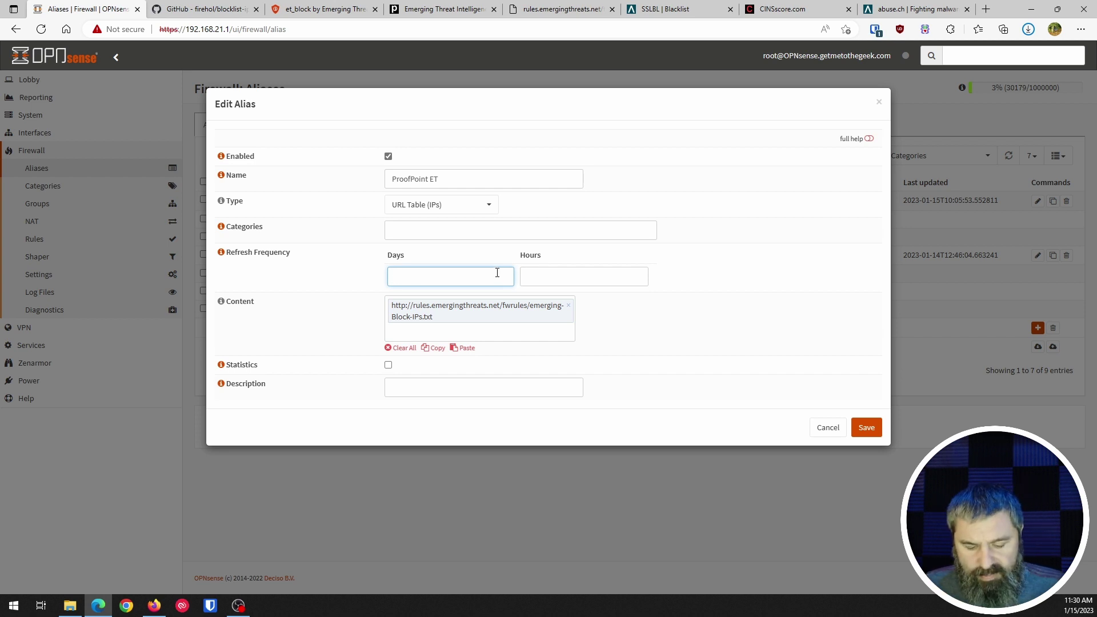
left_click(548, 279)
left_click(353, 292)
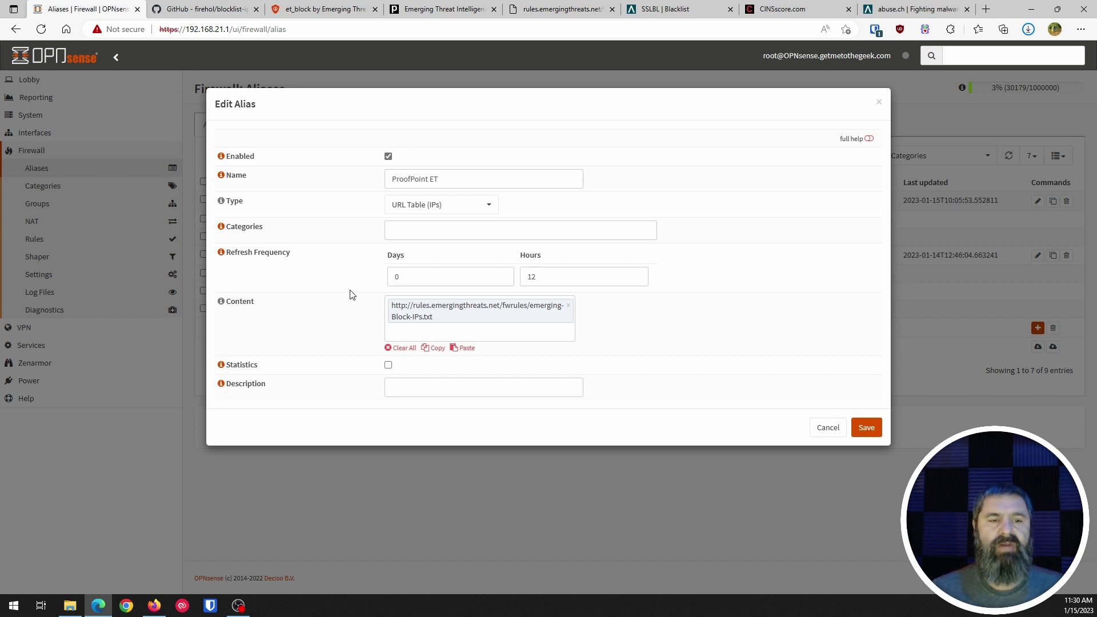
Step: Leave the category empty, describe the alias as 'ProofPoint Emerging Threats', and save
left_click(400, 236)
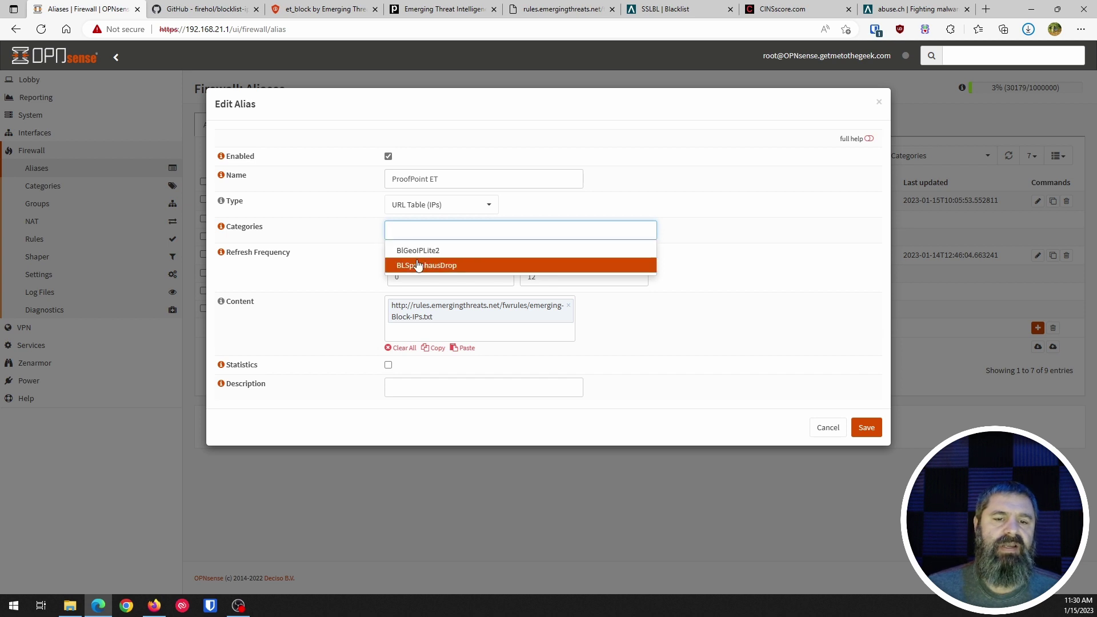
left_click(356, 240)
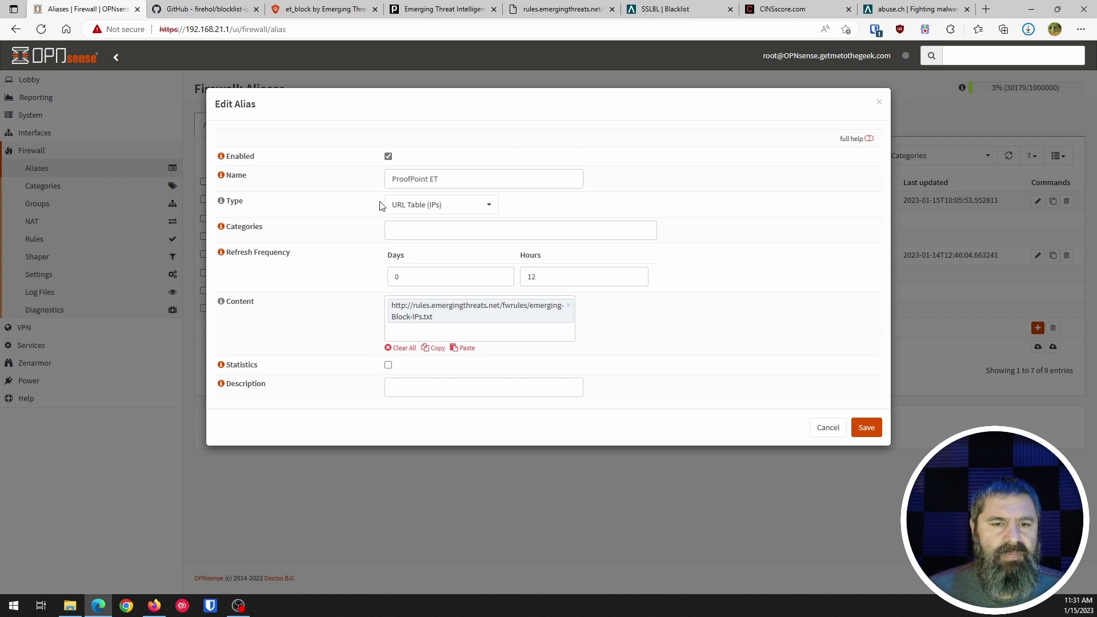
left_click(409, 386)
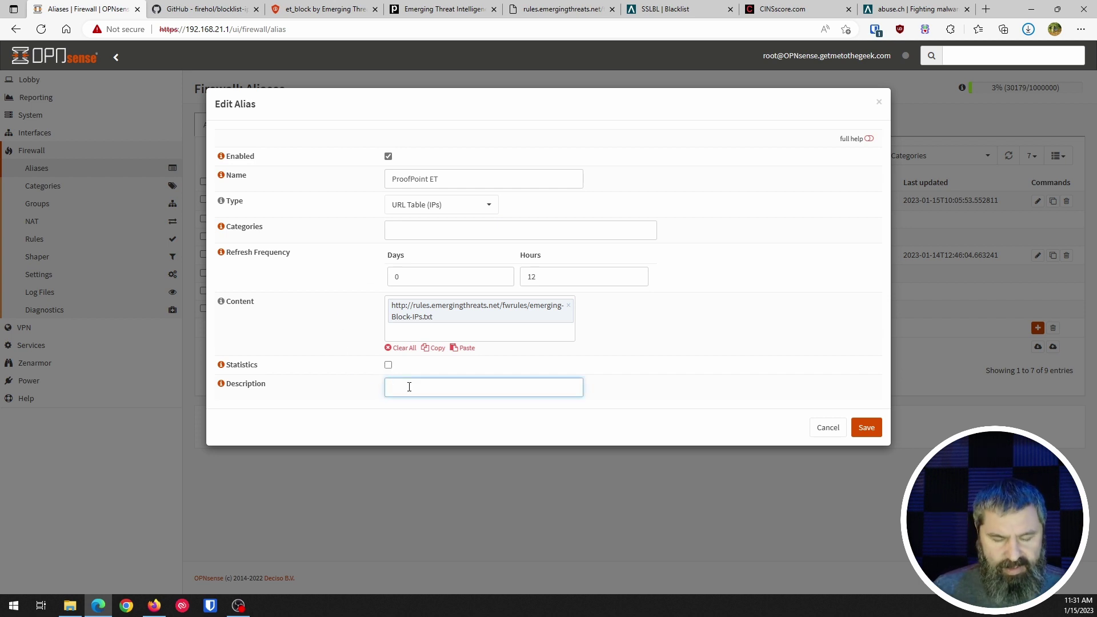
type("ProofPoint Emerging Threats")
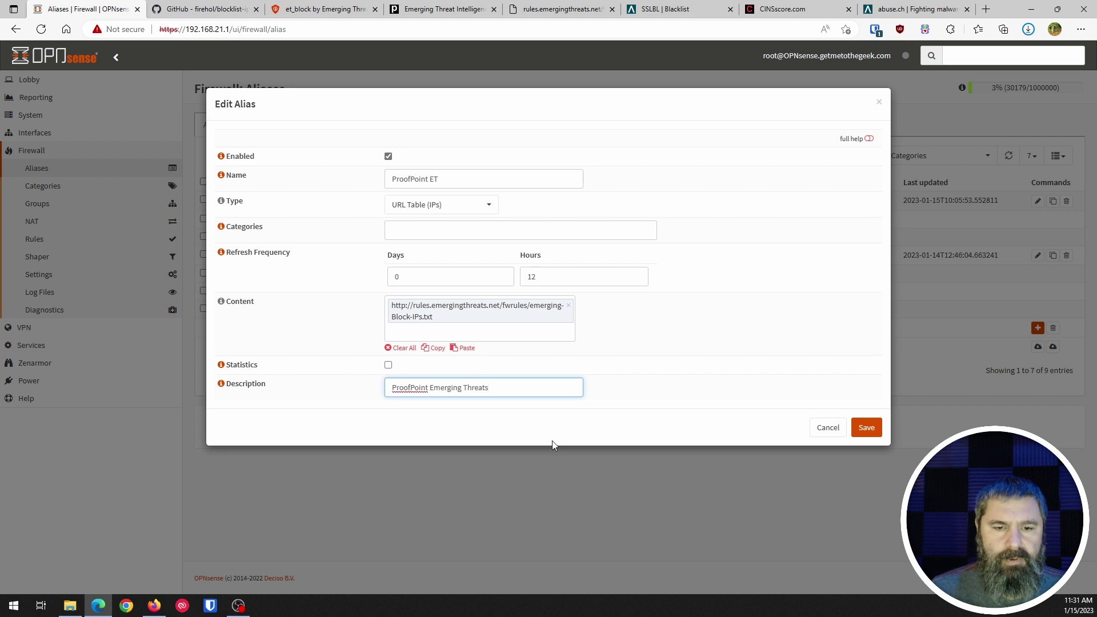
key("Return")
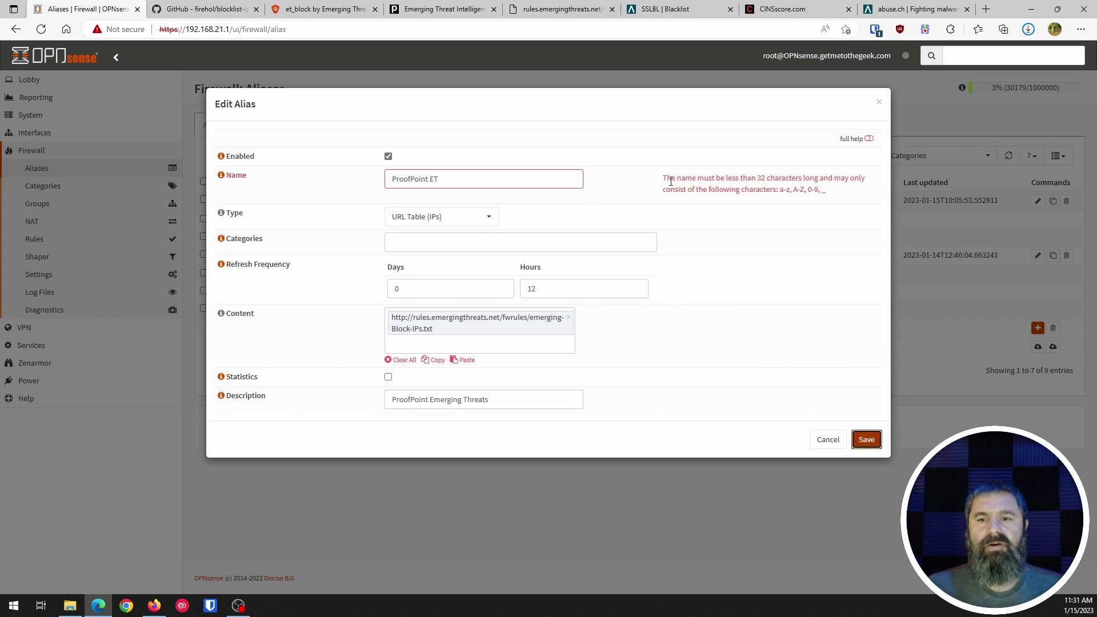
Step: Fix the invalid name by removing the space to make it ProofPointET, then save again
left_click_drag(714, 177, 828, 190)
left_click(459, 185)
key("Left")
key("Left")
key("BackSpace")
left_click(866, 440)
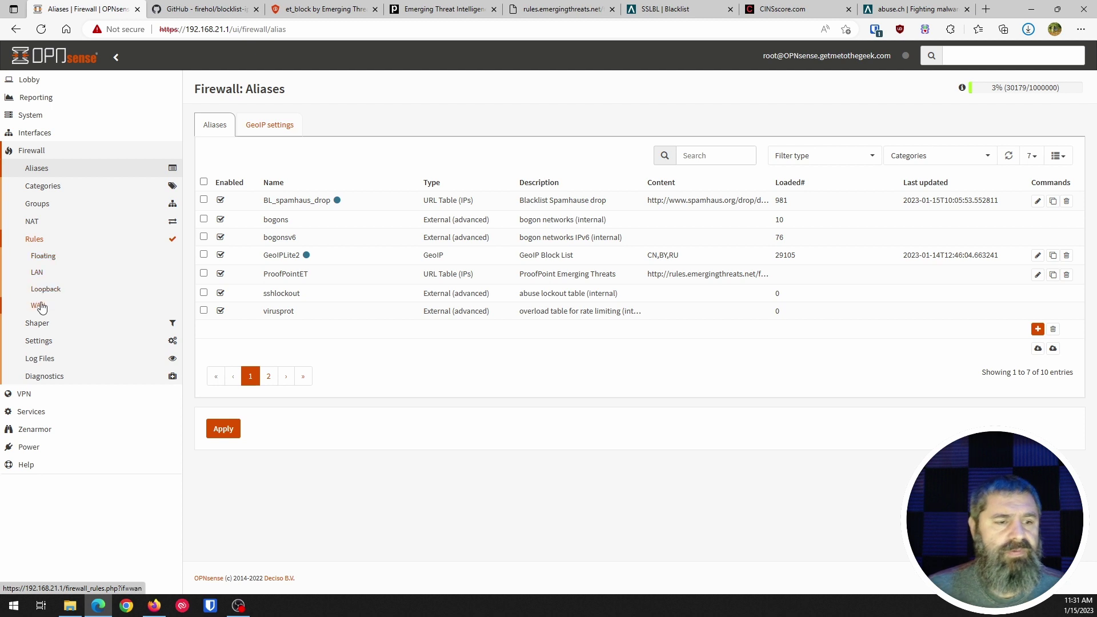
Step: Open the WAN rules listing the GeoIPLite2 and BL_spamhaus_drop block rules
left_click(39, 307)
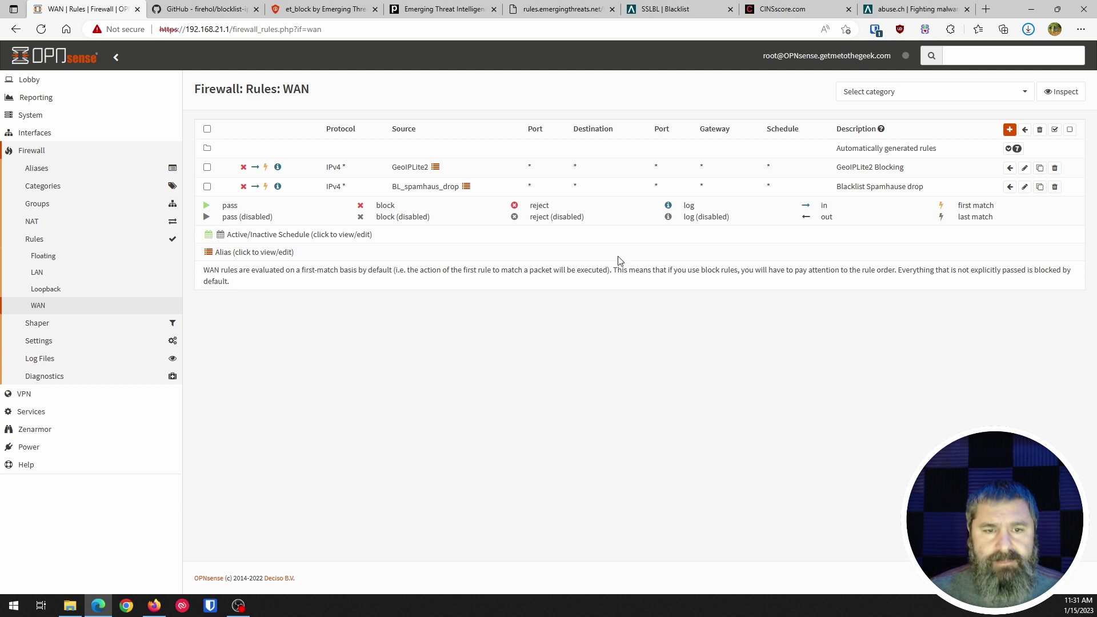
mouse_move(433, 188)
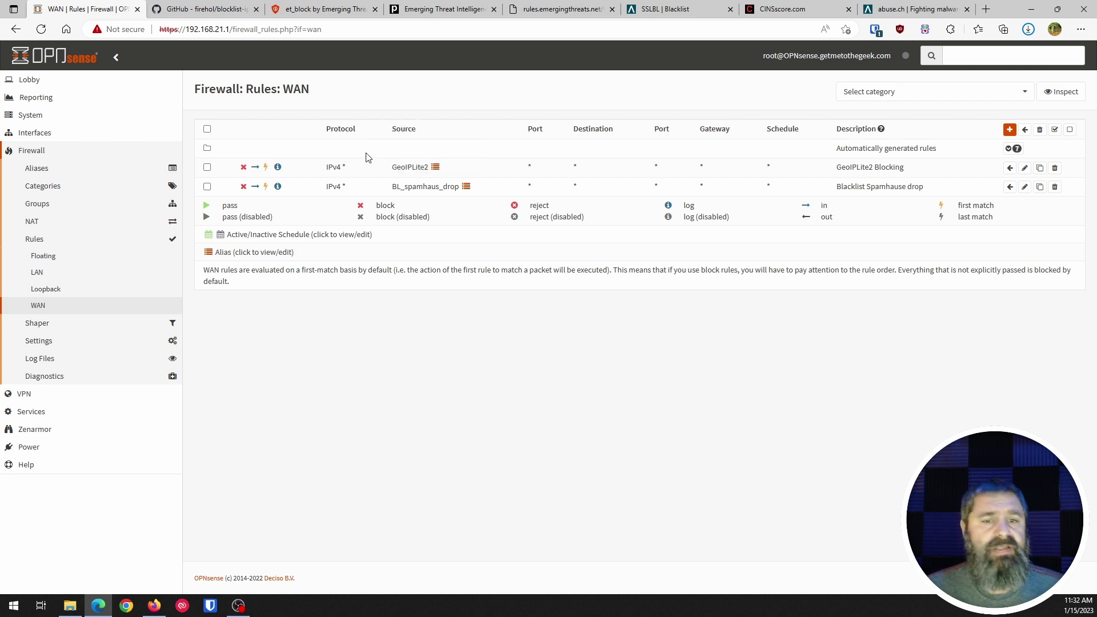
mouse_move(402, 167)
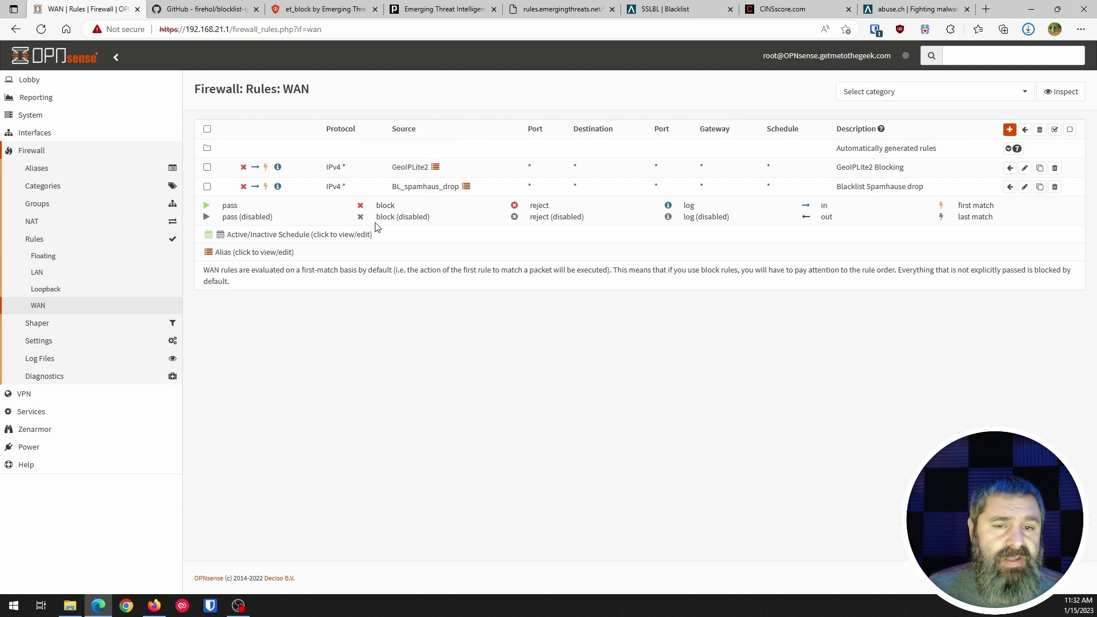
Step: Add a new WAN rule with action Block, keeping IPv4 as the IP version
left_click(1009, 130)
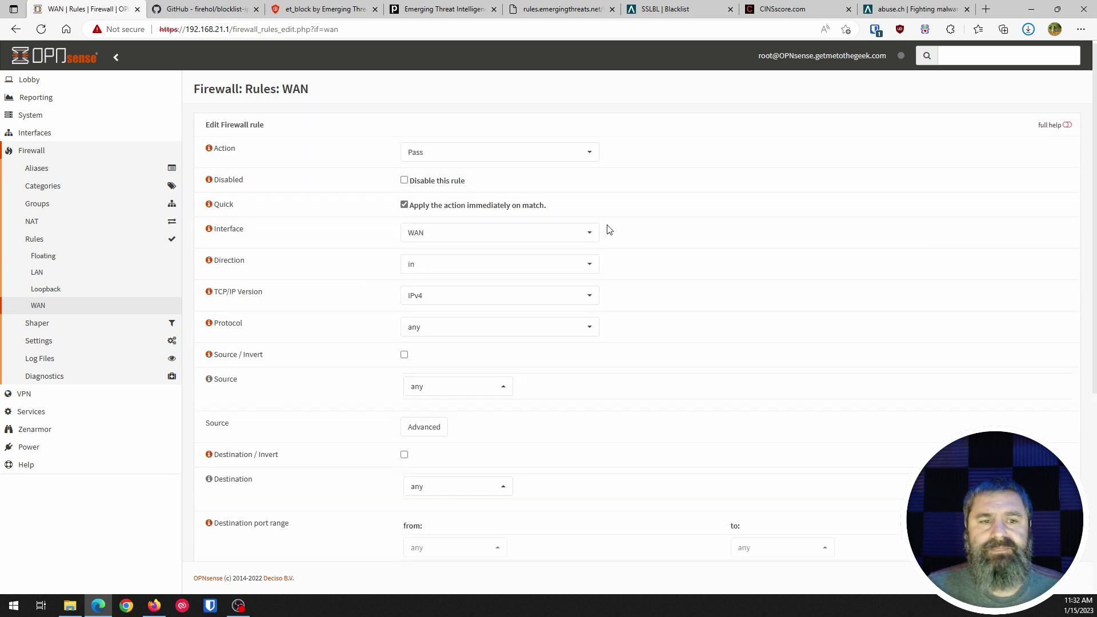
left_click(446, 155)
left_click(428, 213)
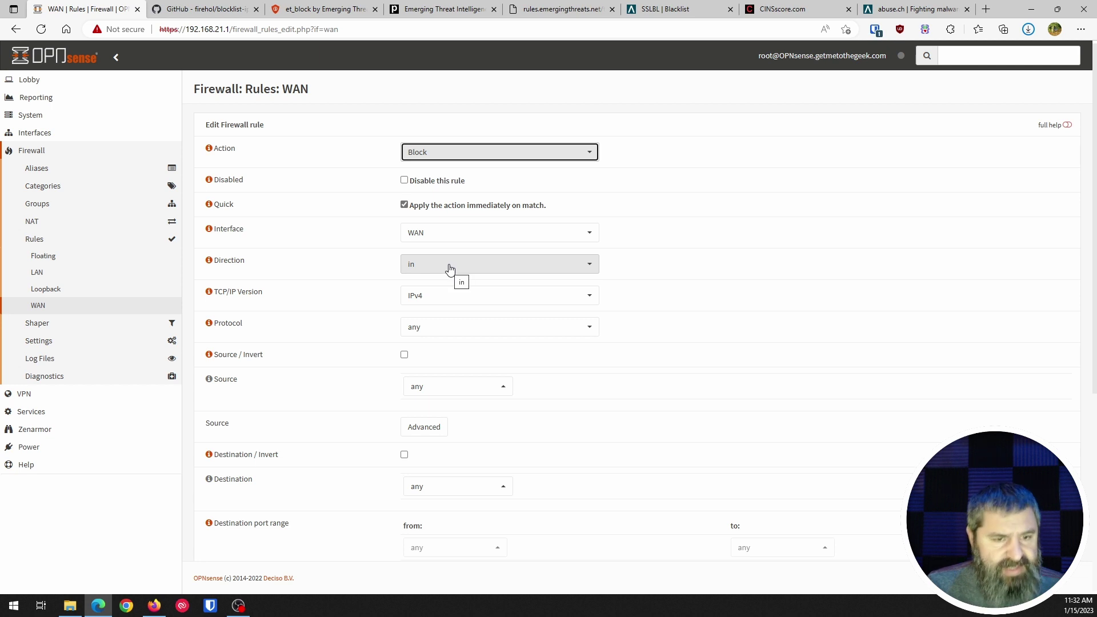
scroll(377, 277, "down", 2)
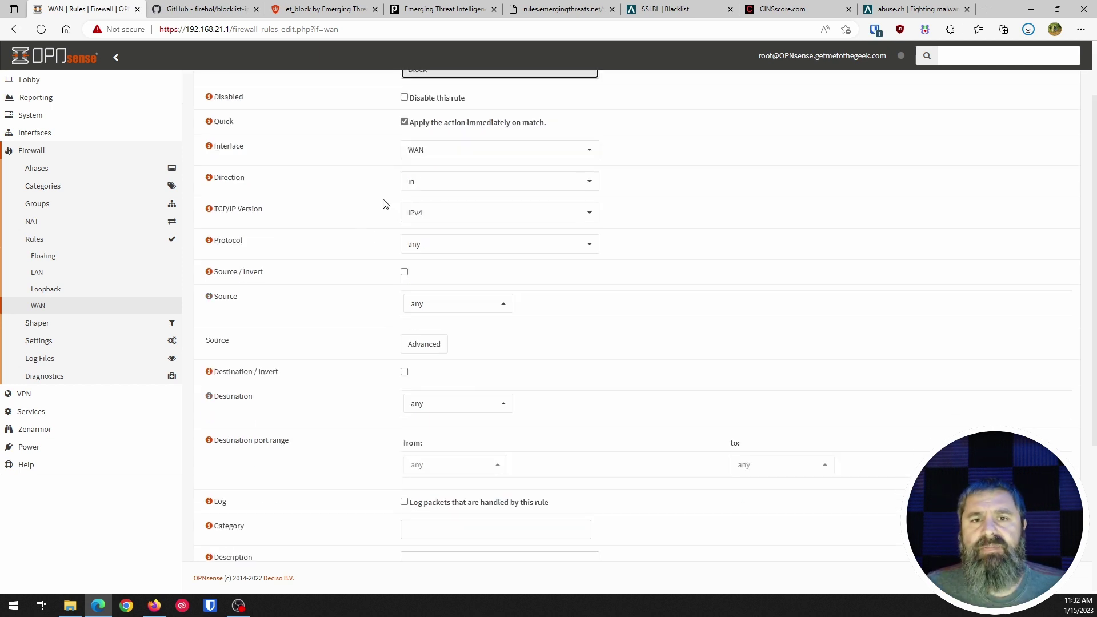
left_click(562, 9)
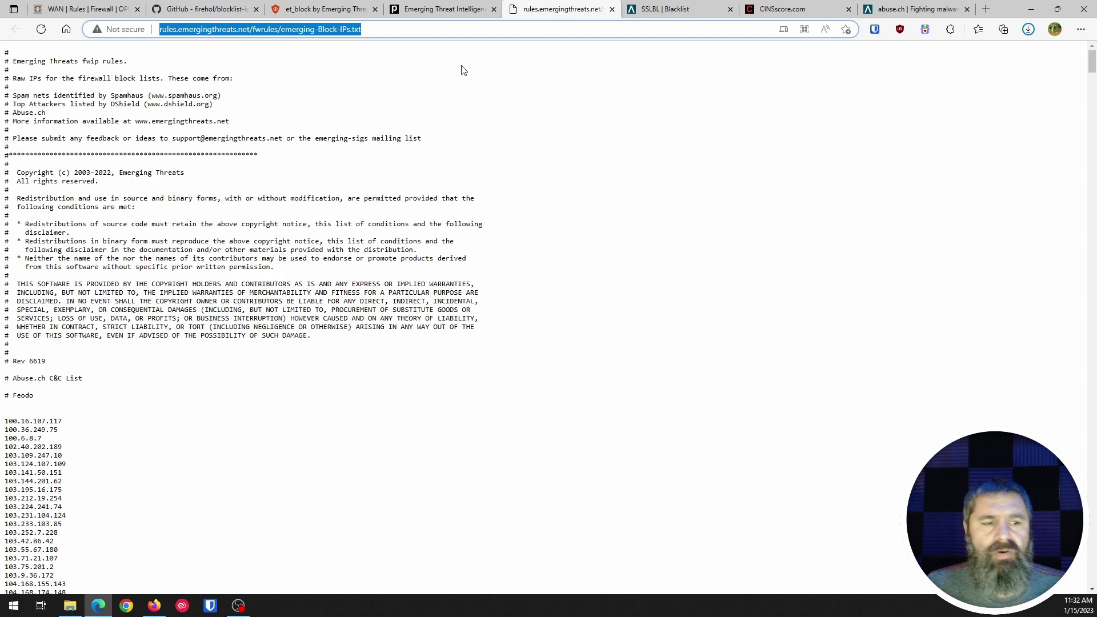
left_click(1092, 57)
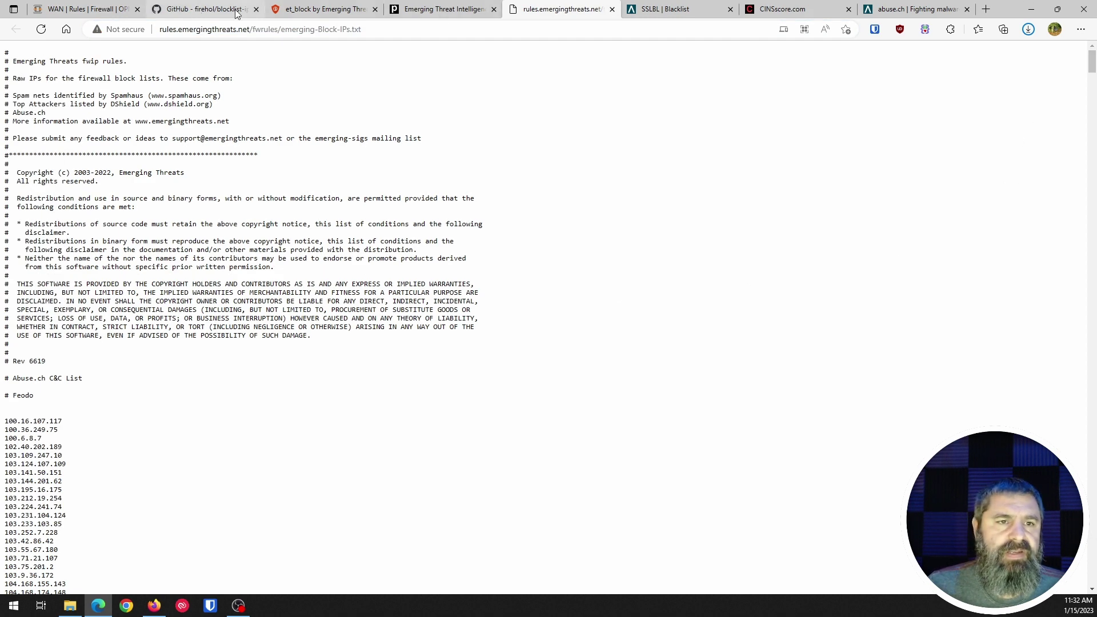
left_click(80, 9)
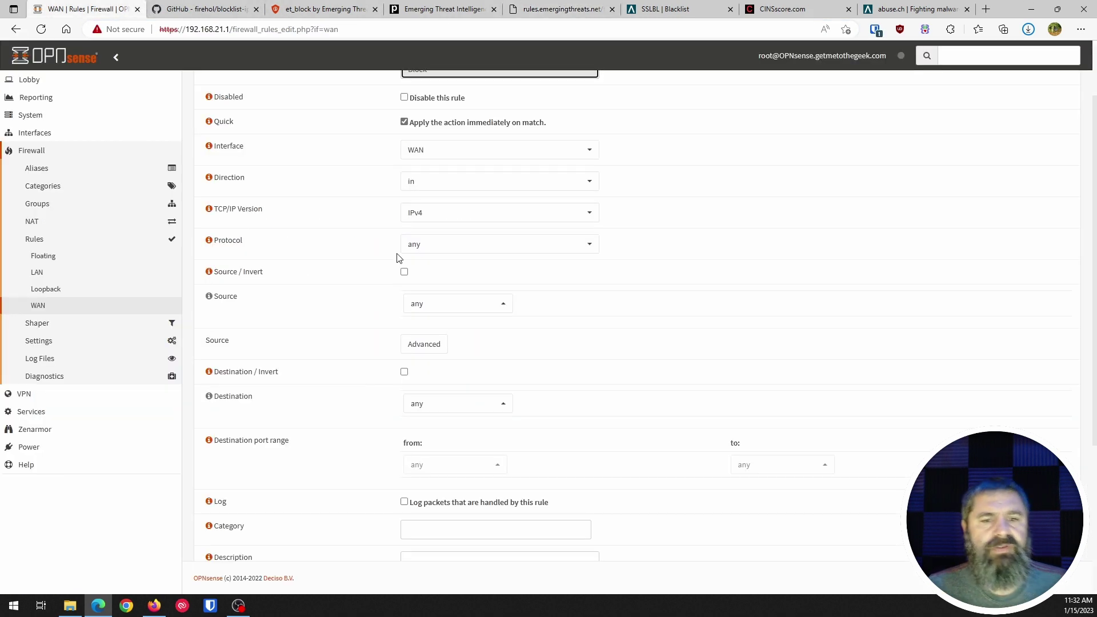
left_click(423, 213)
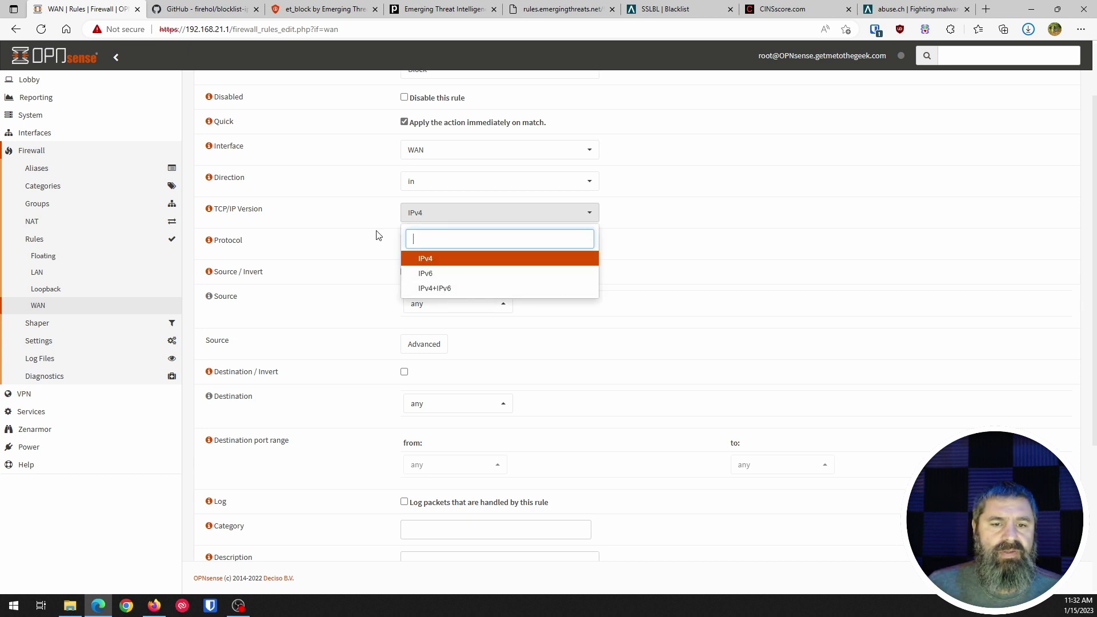
left_click(334, 198)
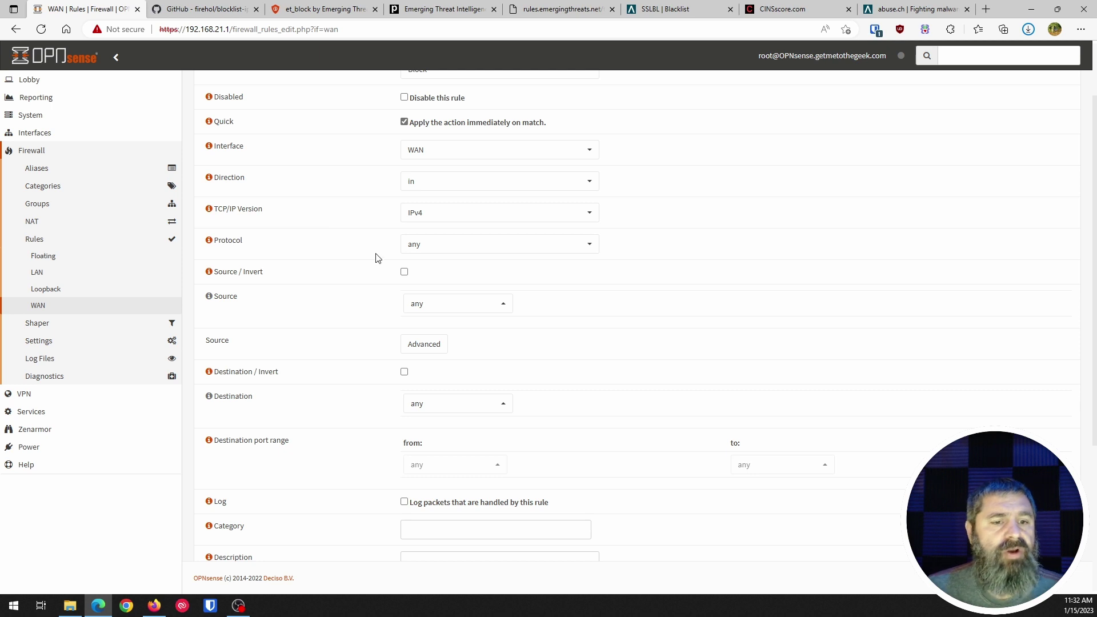
Step: Set the rule's source to the ProofPointET alias
scroll(346, 255, "down", 2)
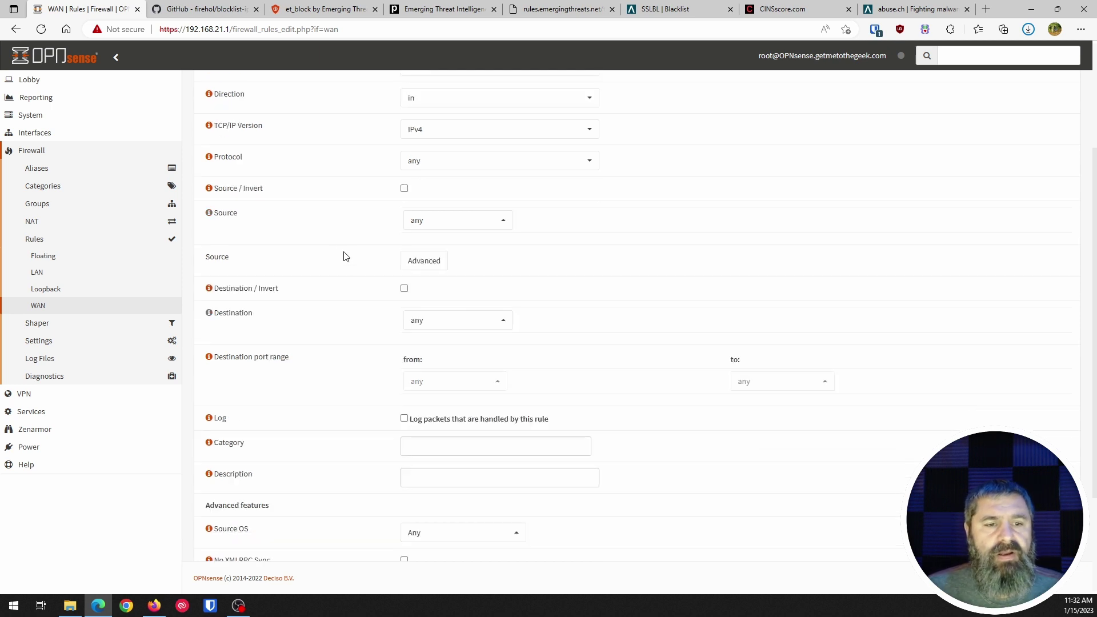
left_click(444, 224)
scroll(450, 294, "down", 5)
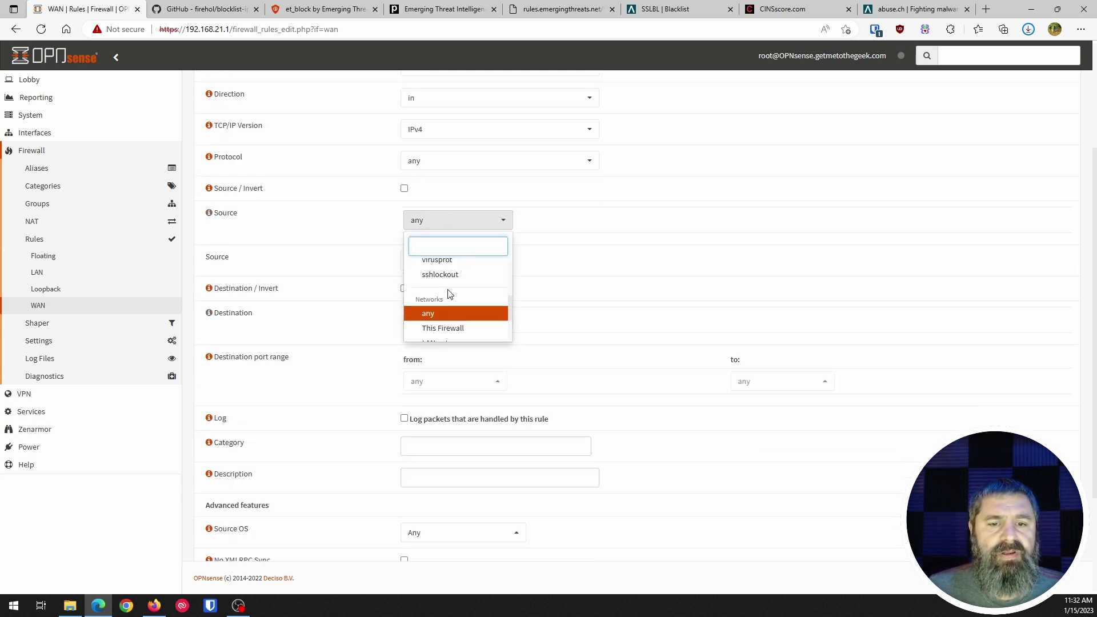
scroll(448, 294, "up", 2)
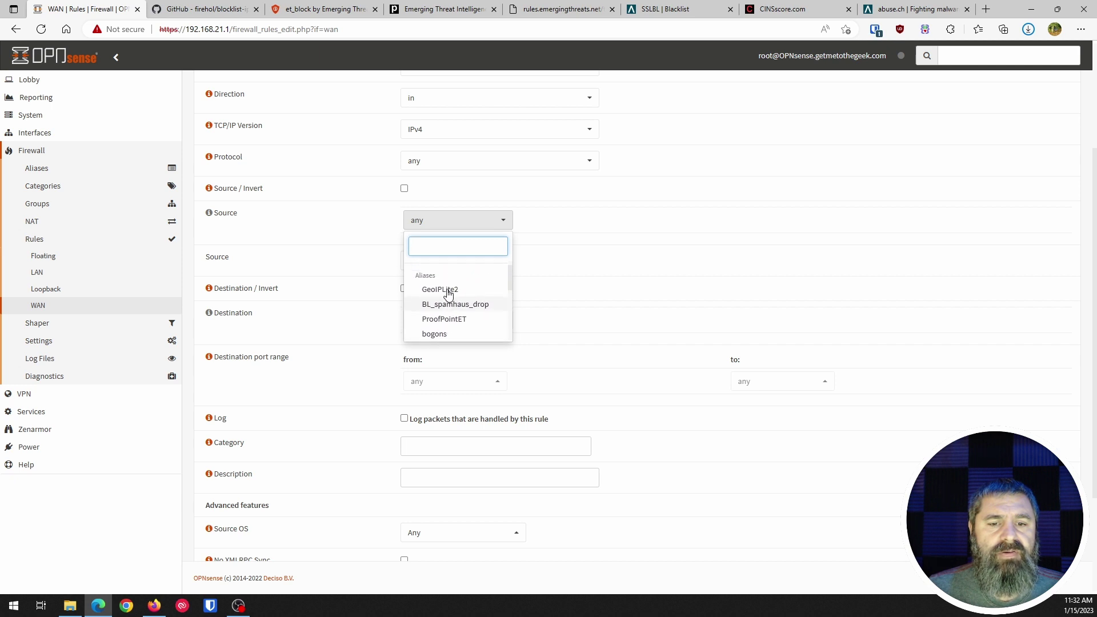
scroll(448, 296, "down", 1)
left_click(449, 295)
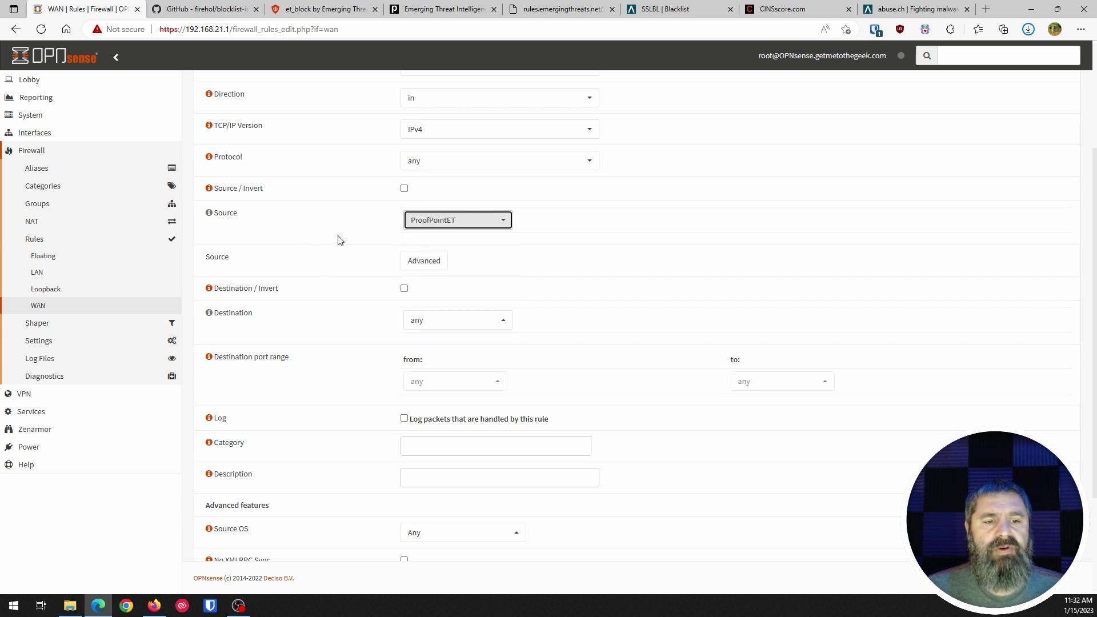
scroll(344, 257, "down", 2)
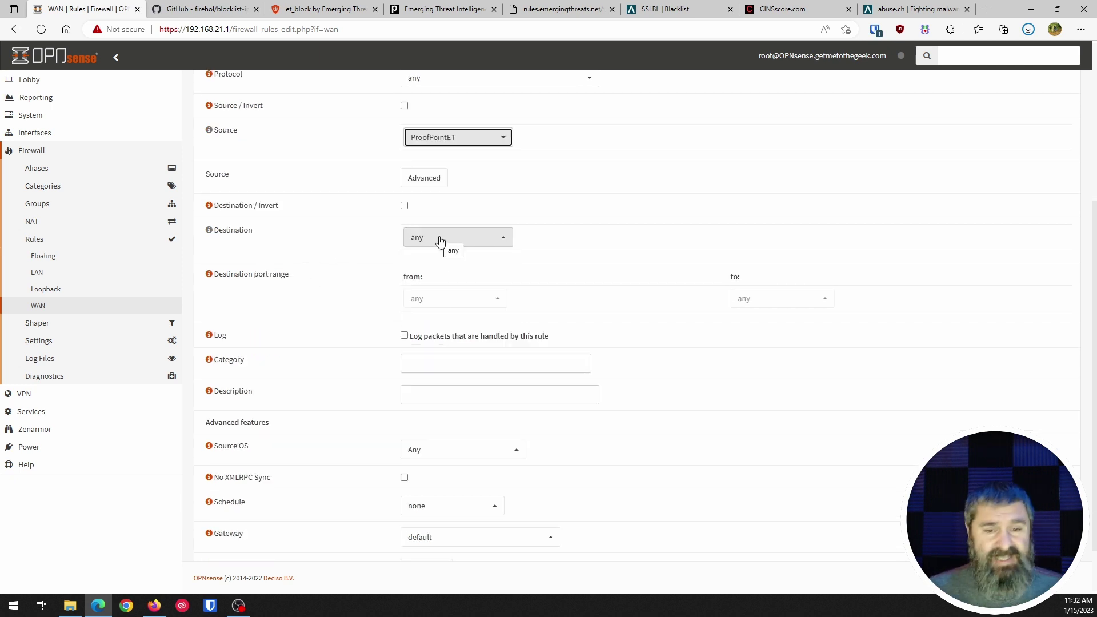
scroll(382, 251, "down", 1)
Step: Give it category BLProofPointET and description 'ProofPoint Blacklist Emerging Threats', enable logging, and save
left_click(420, 296)
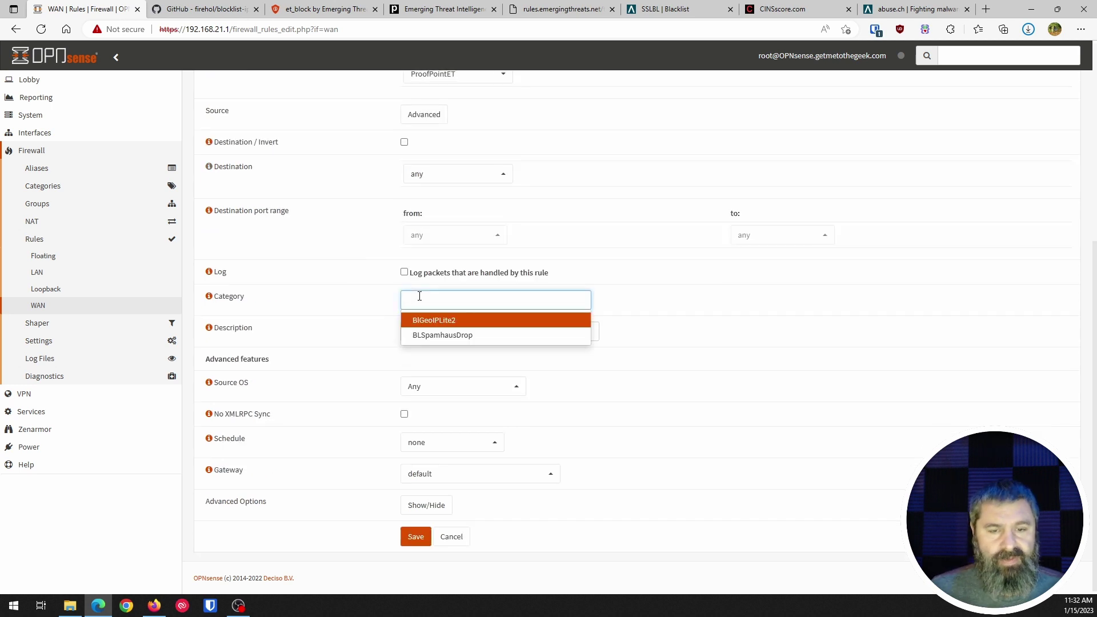
type("ProofPointET")
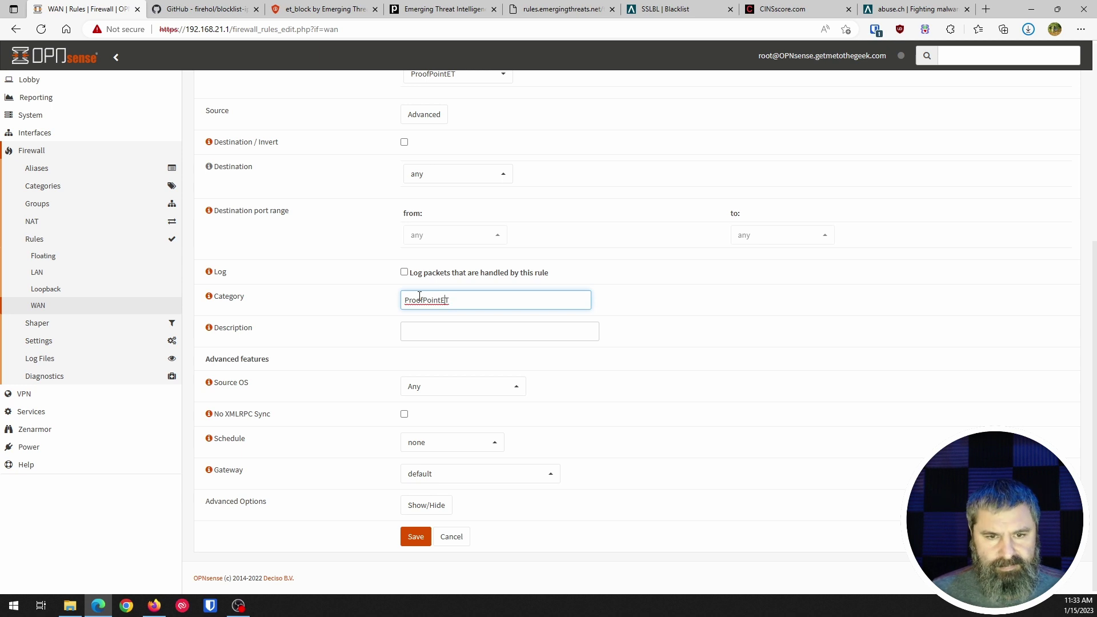
key("Home")
type("BL")
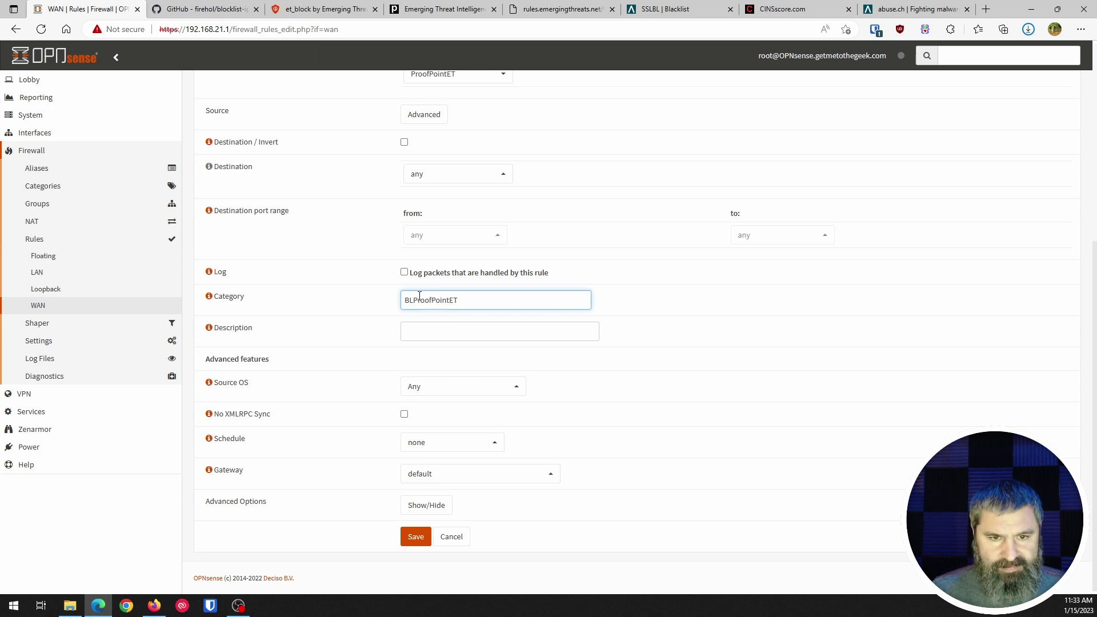
left_click(427, 339)
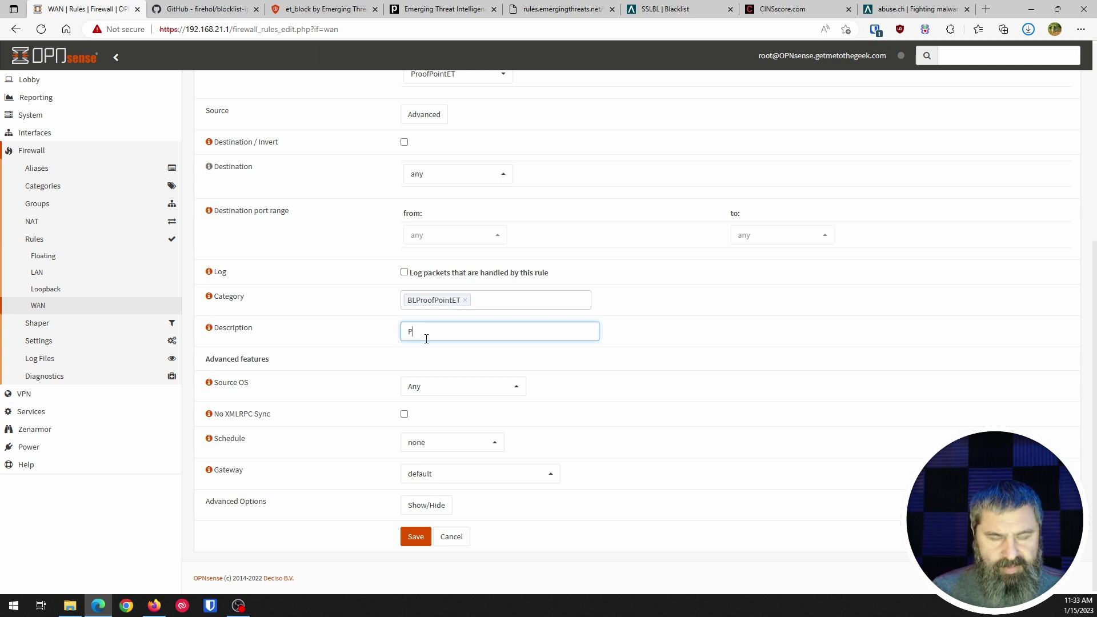
type("ProofPoint Blacklist Emerging Threats")
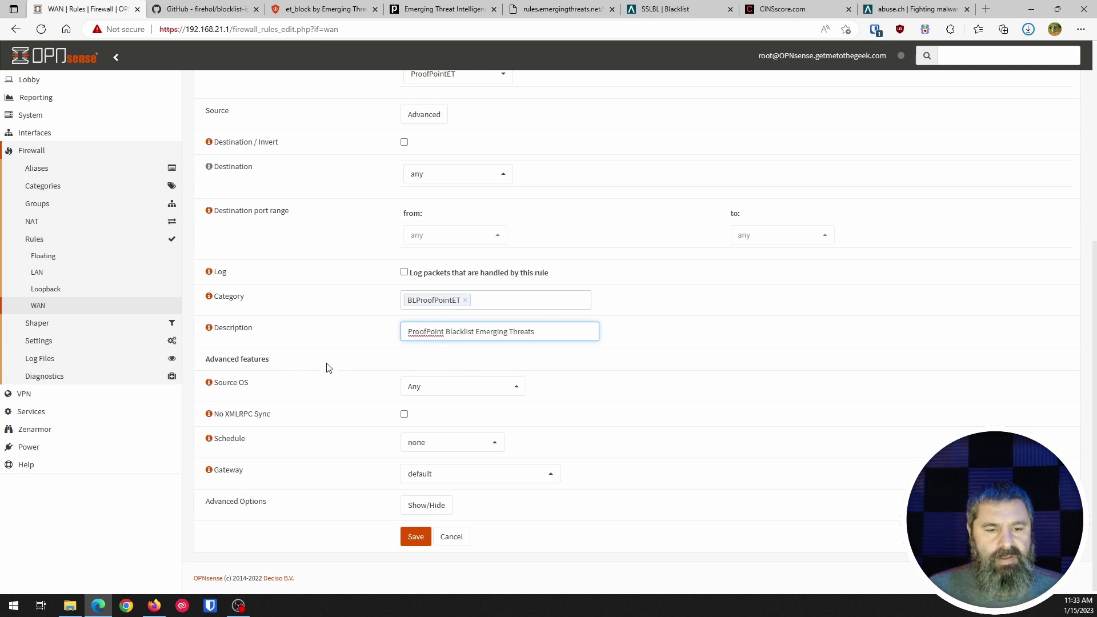
left_click(403, 272)
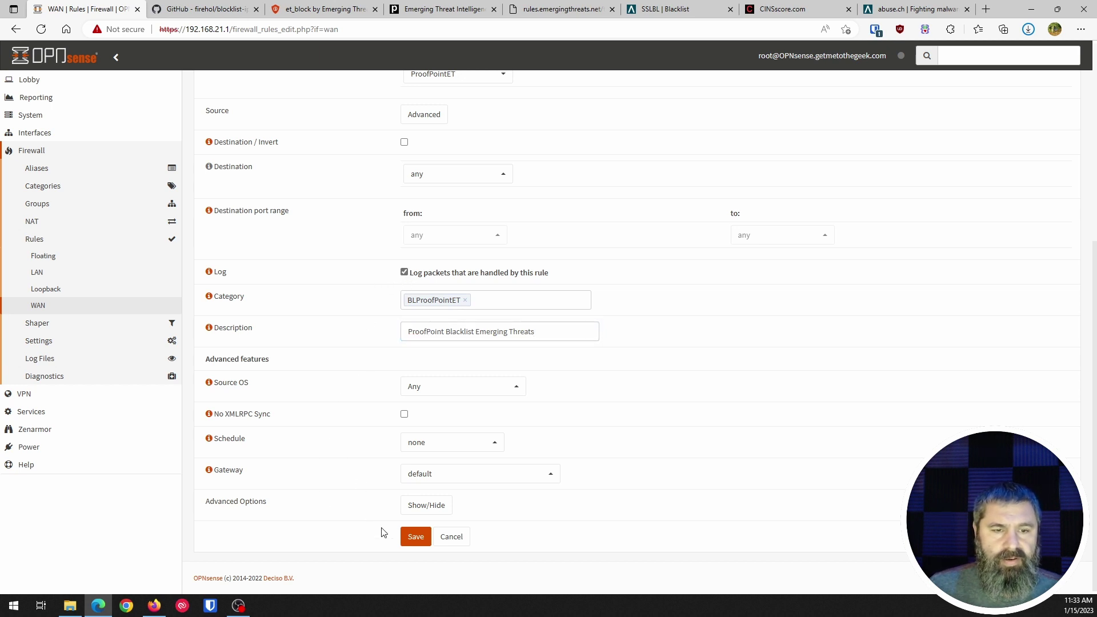
left_click(415, 540)
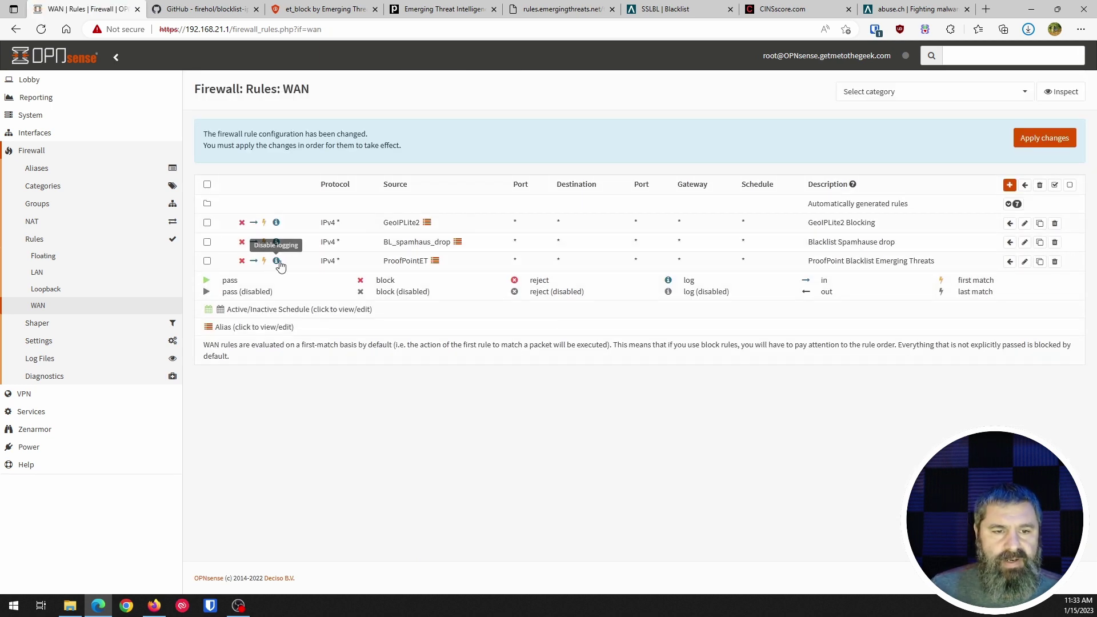
Step: Move the ProofPointET rule above BL_spamhaus_drop, disable the Spamhaus rule, and apply the WAN changes
mouse_move(437, 259)
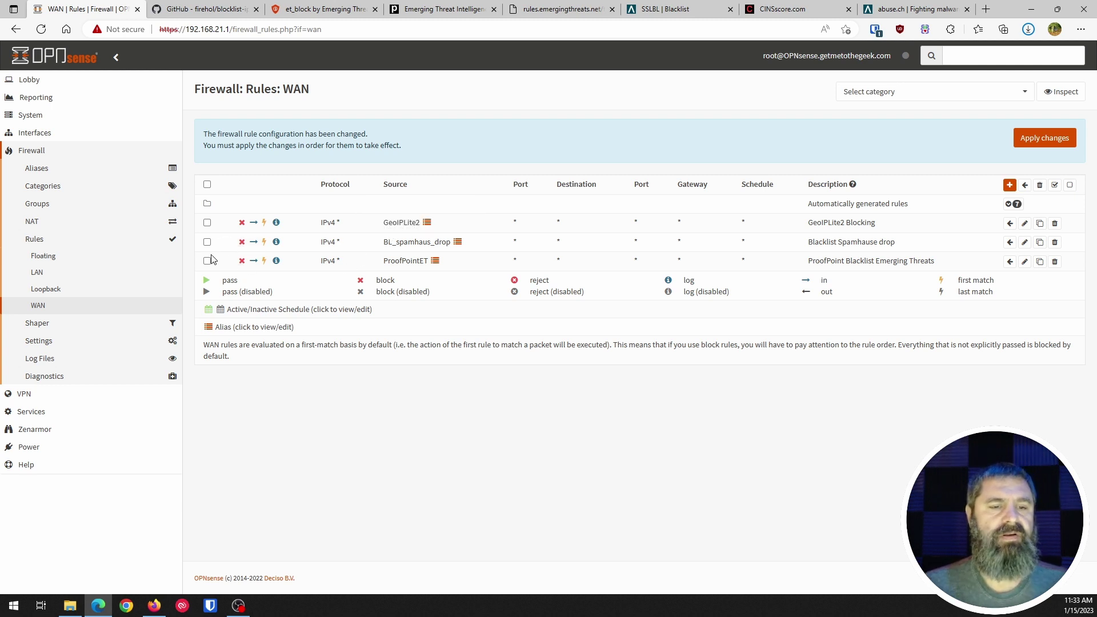
left_click(1009, 243)
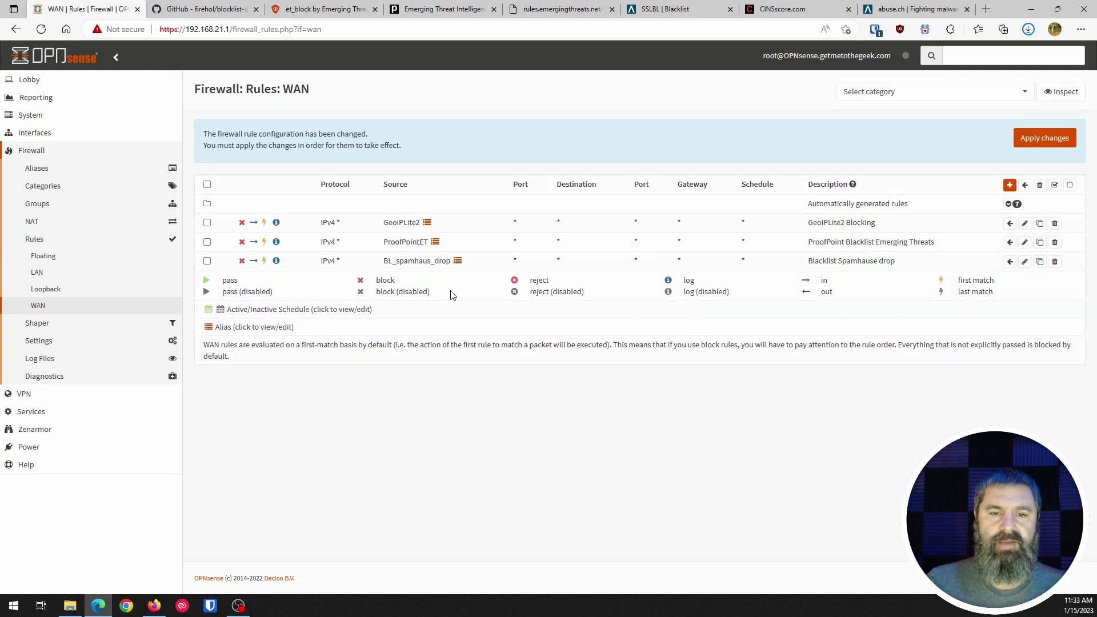
left_click(241, 261)
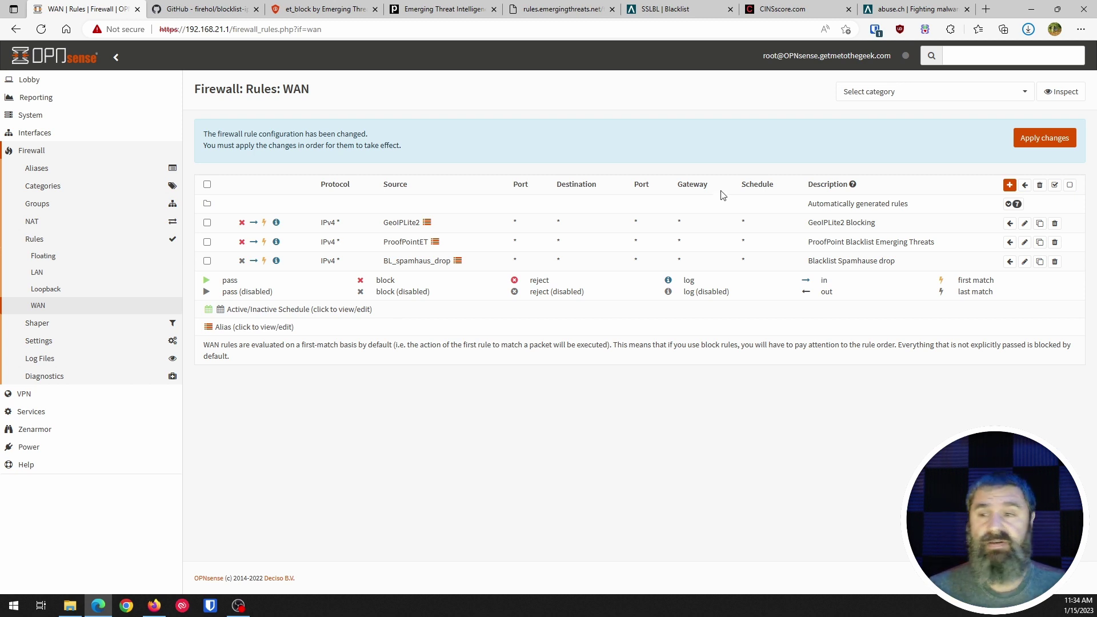
left_click(1051, 143)
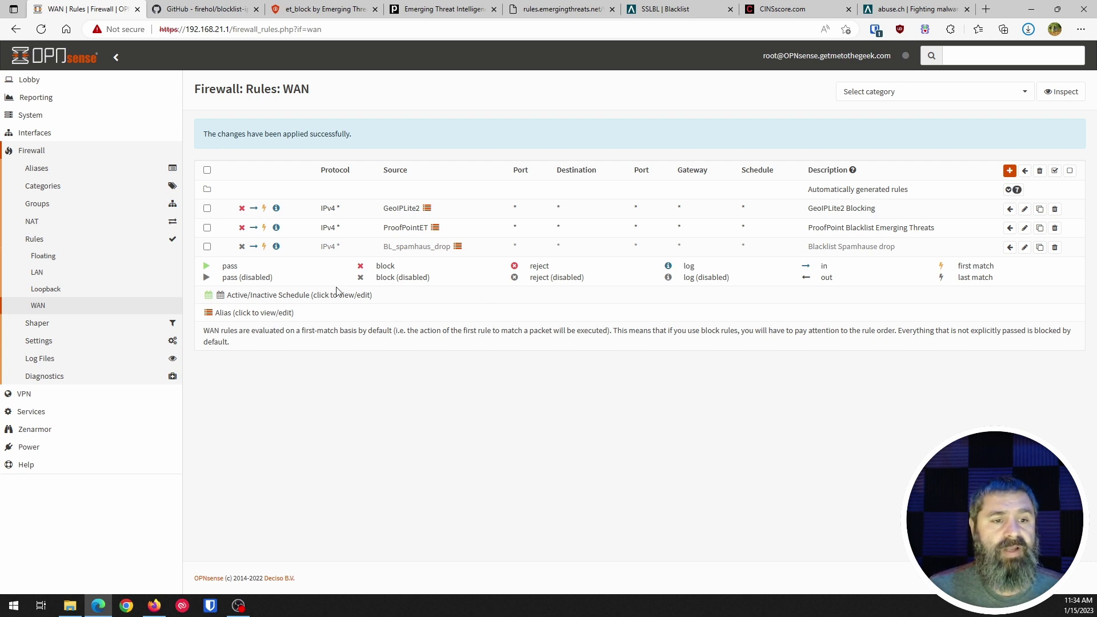
Step: On LAN rules, apply pending changes and clone the Blicklist Spamhaus Drop rule
left_click(25, 278)
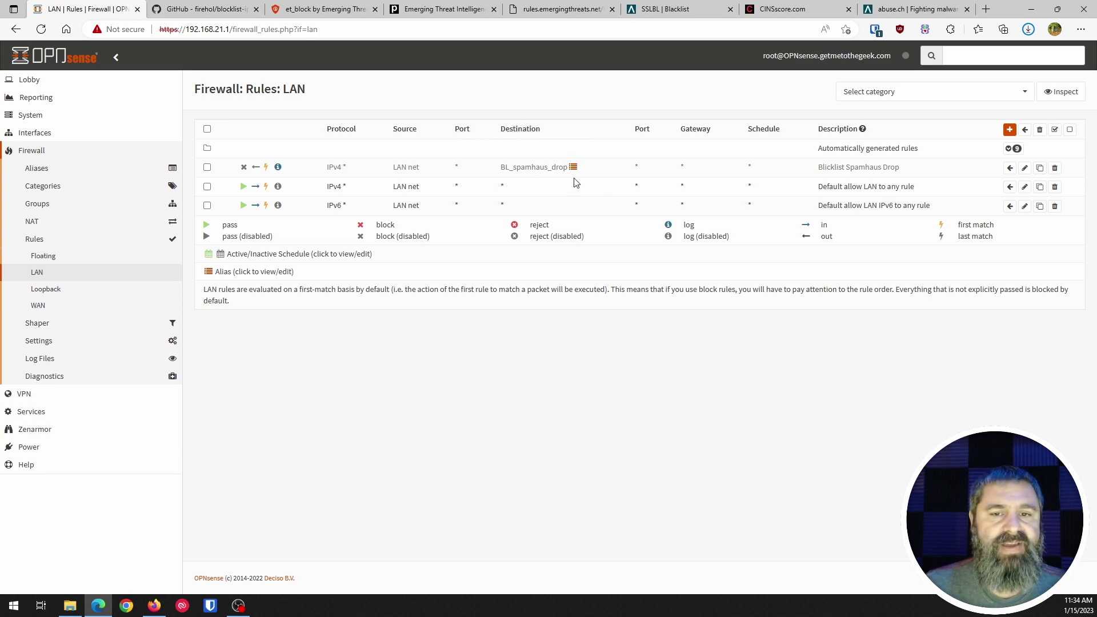
left_click(243, 167)
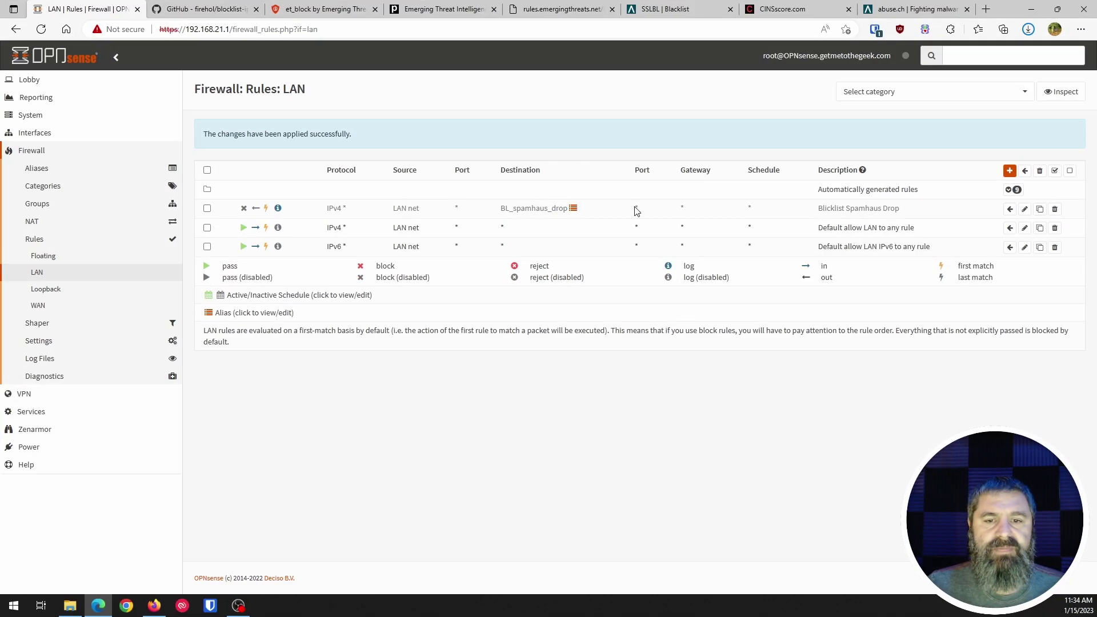
left_click(1039, 209)
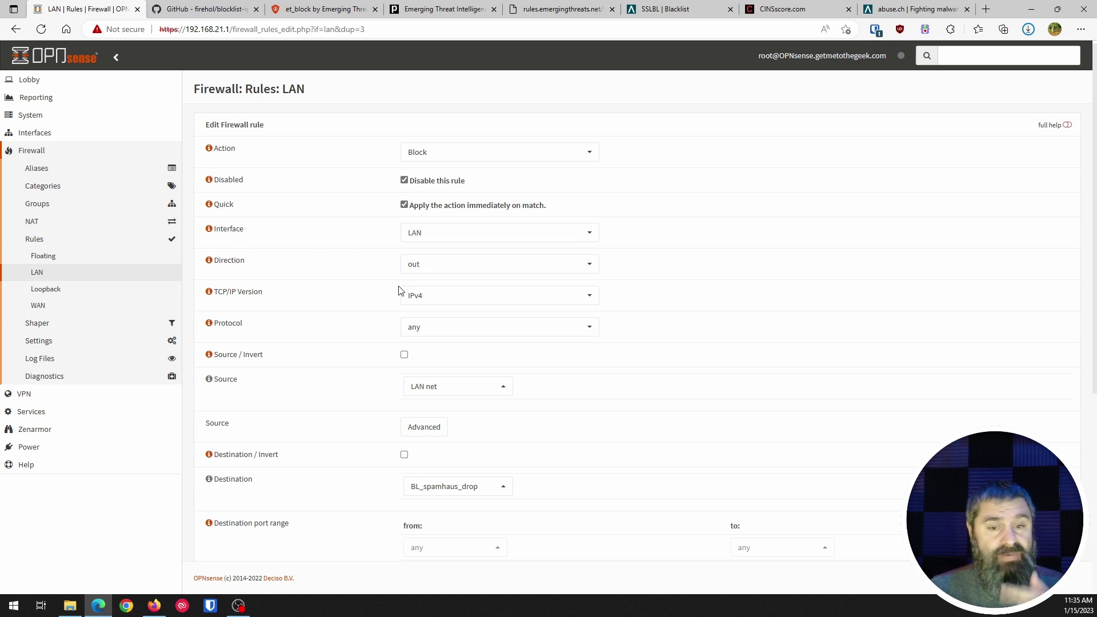
Step: Keep LAN net as source and set the destination to the ProofPointET alias
scroll(409, 237, "down", 3)
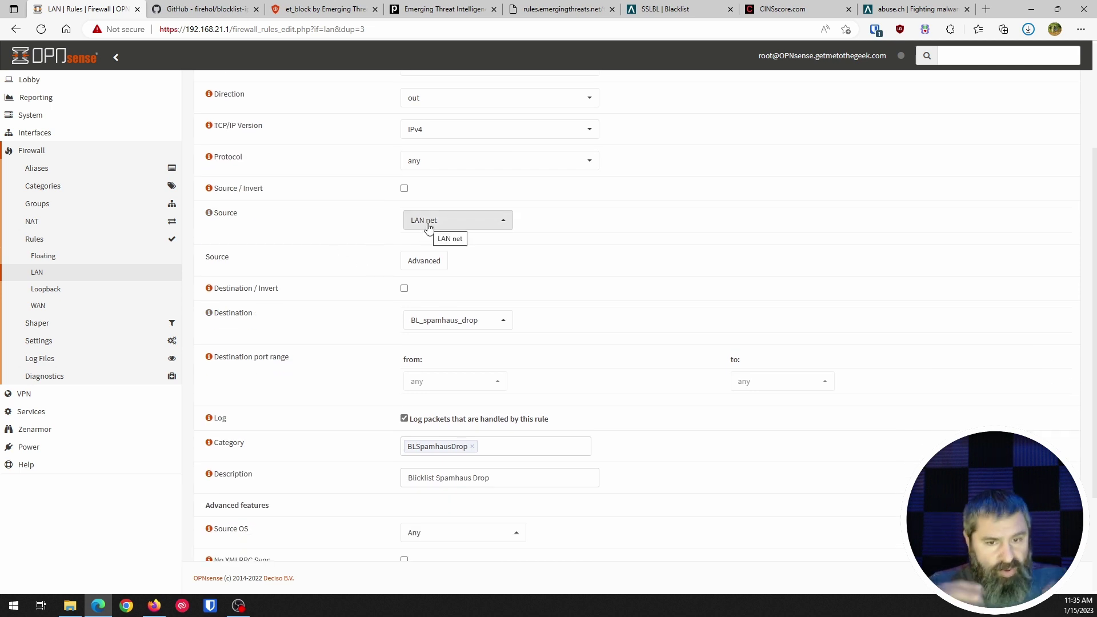
left_click(412, 222)
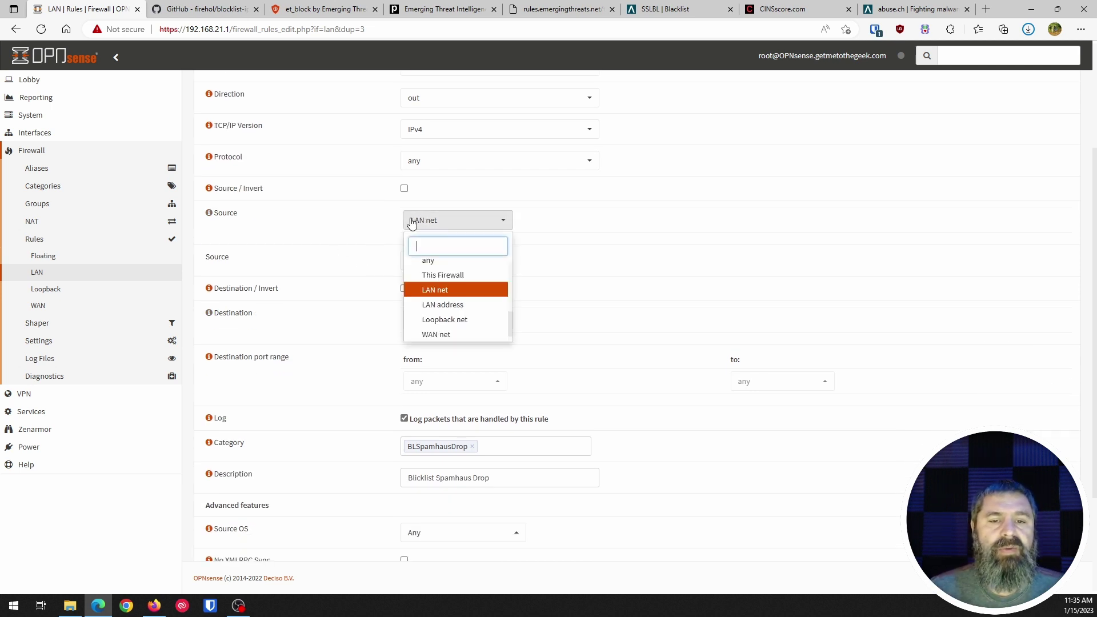
left_click(363, 230)
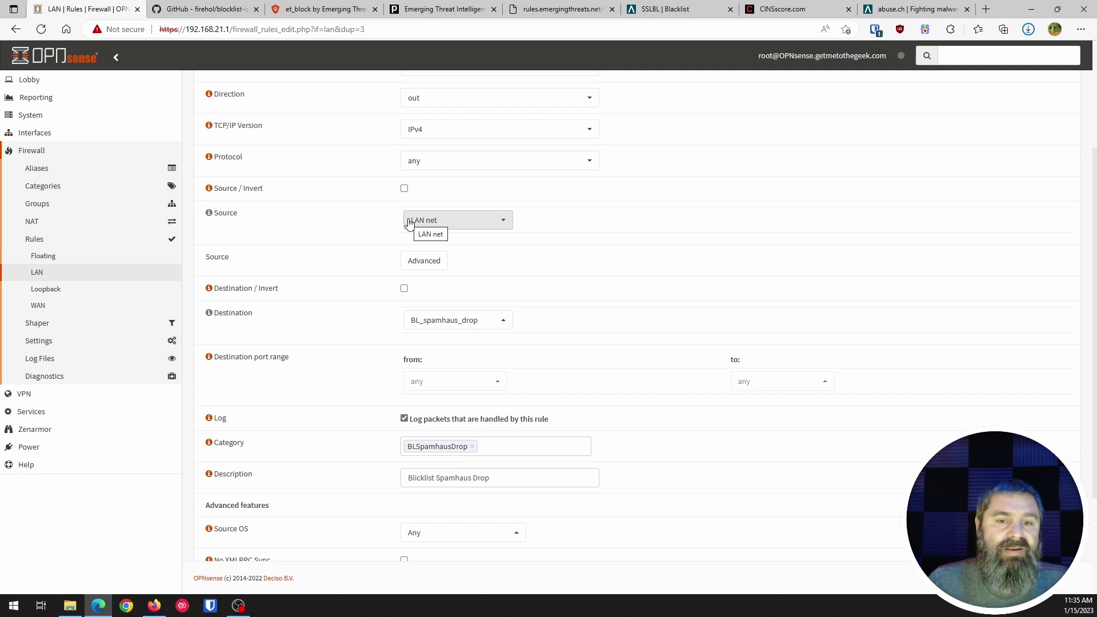
scroll(367, 308, "down", 1)
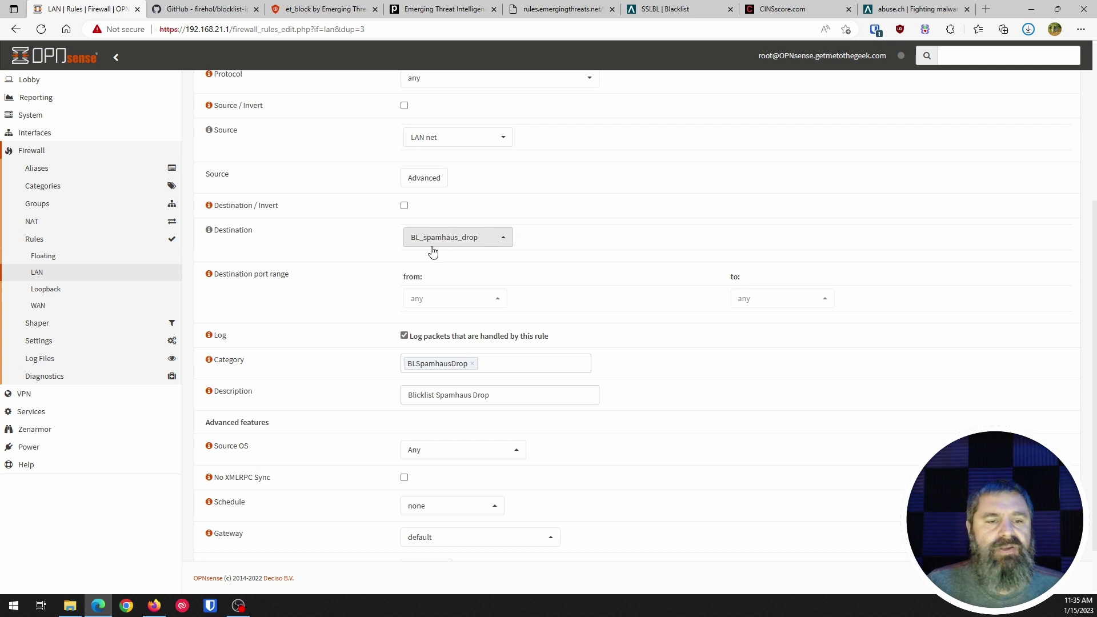
left_click(432, 245)
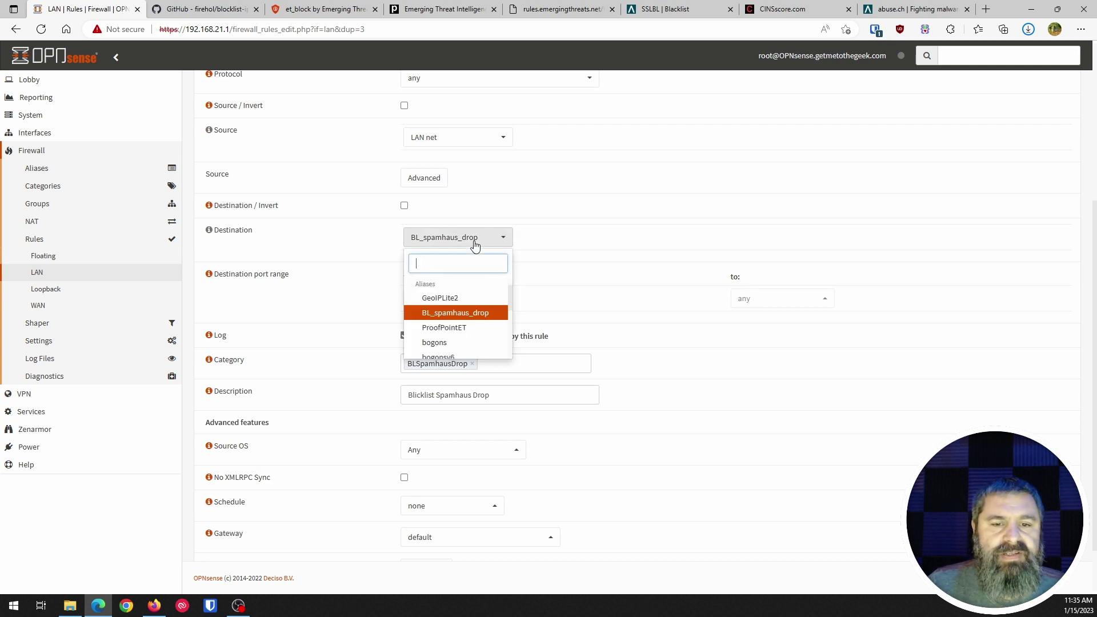
left_click(465, 328)
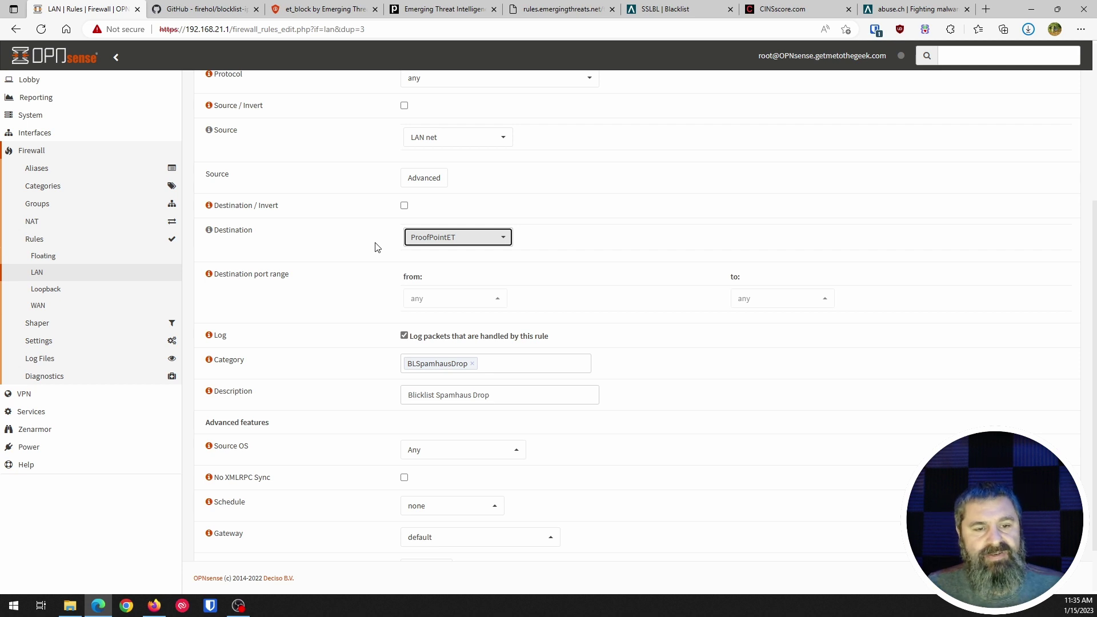
Step: Replace the BLSpamhausDrop category with BLProofPointET
scroll(375, 247, "down", 1)
left_click(472, 301)
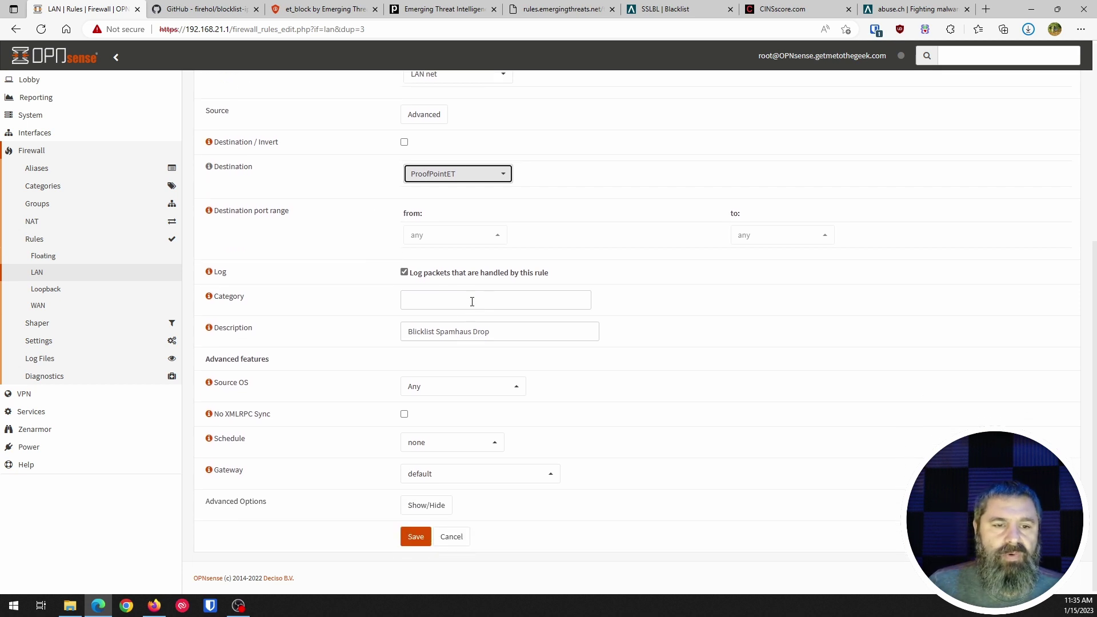
left_click(465, 301)
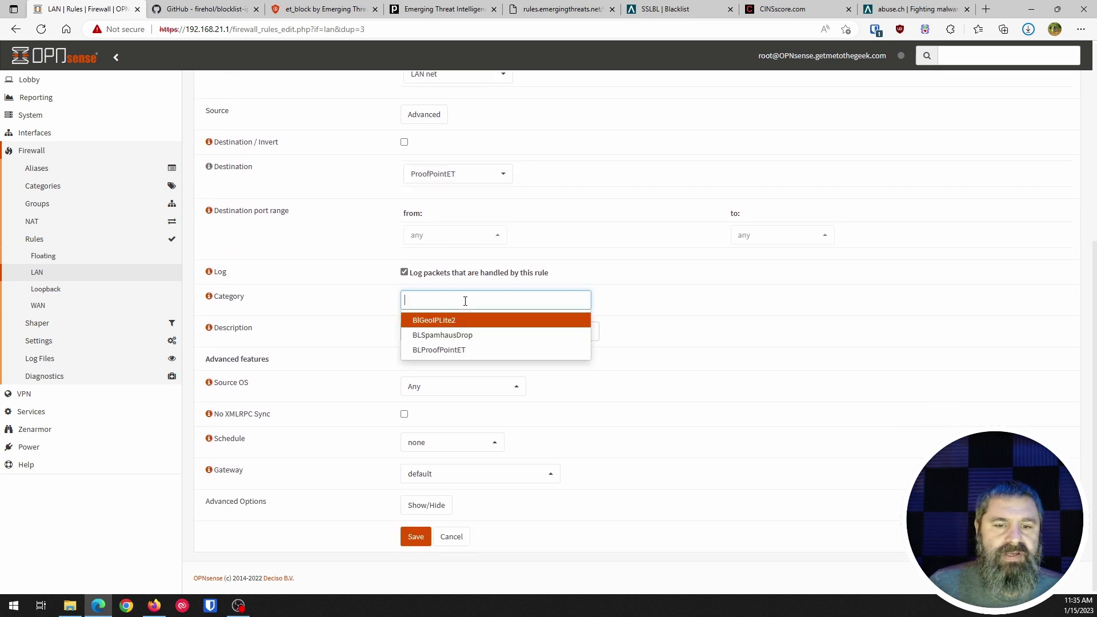
left_click(441, 349)
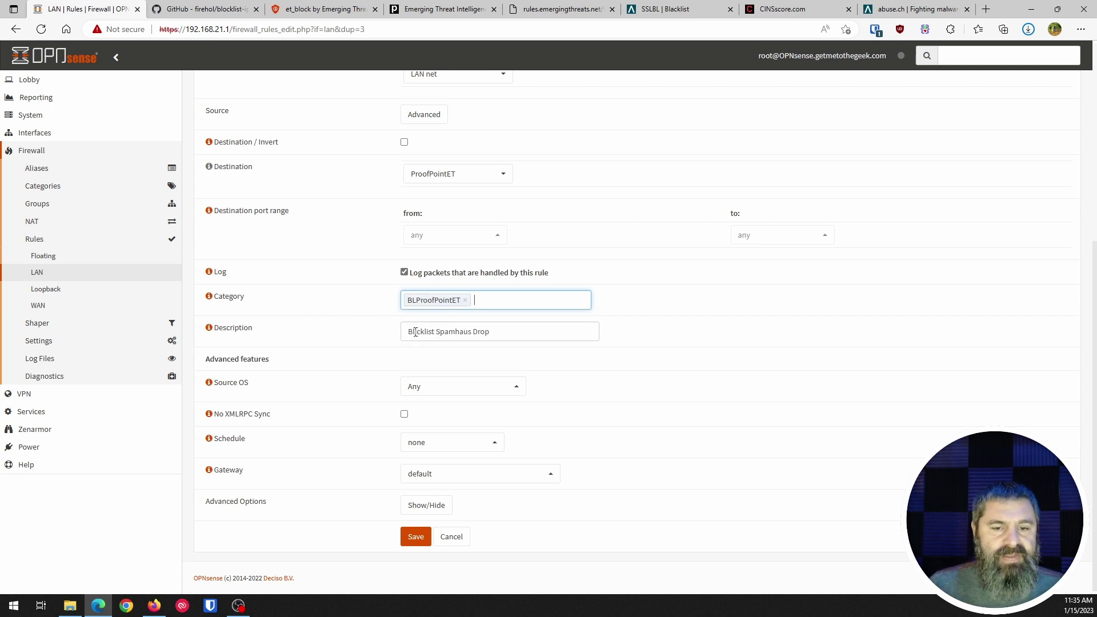
Step: Change the description to 'Blicklist ProofPoint Out' and save the rule
left_click_drag(436, 334, 538, 334)
key("BackSpace")
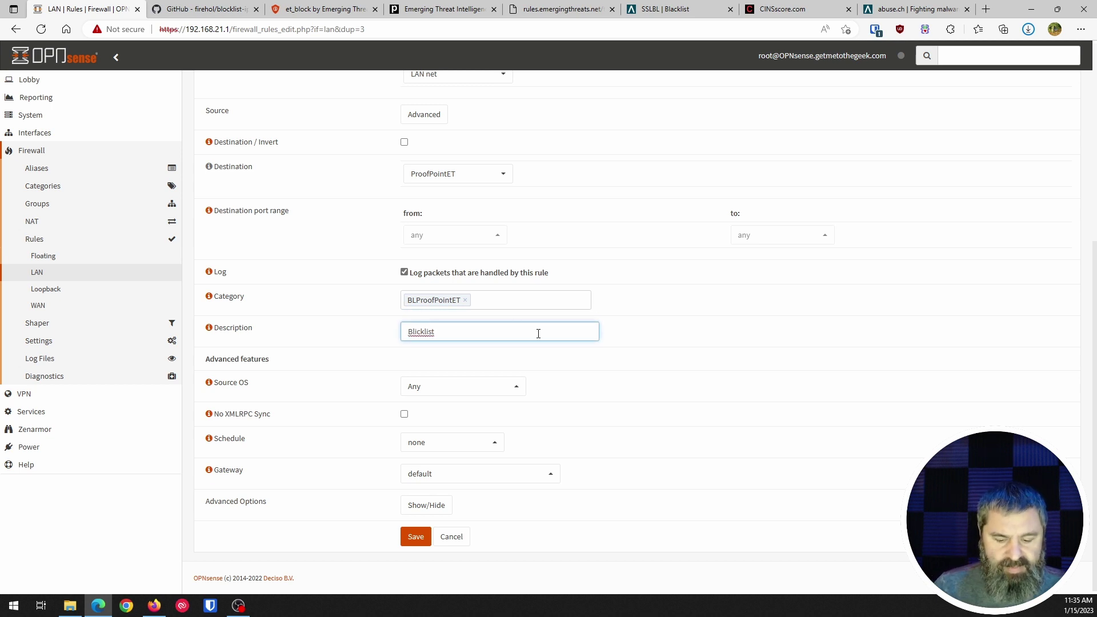
type("ProofPoint")
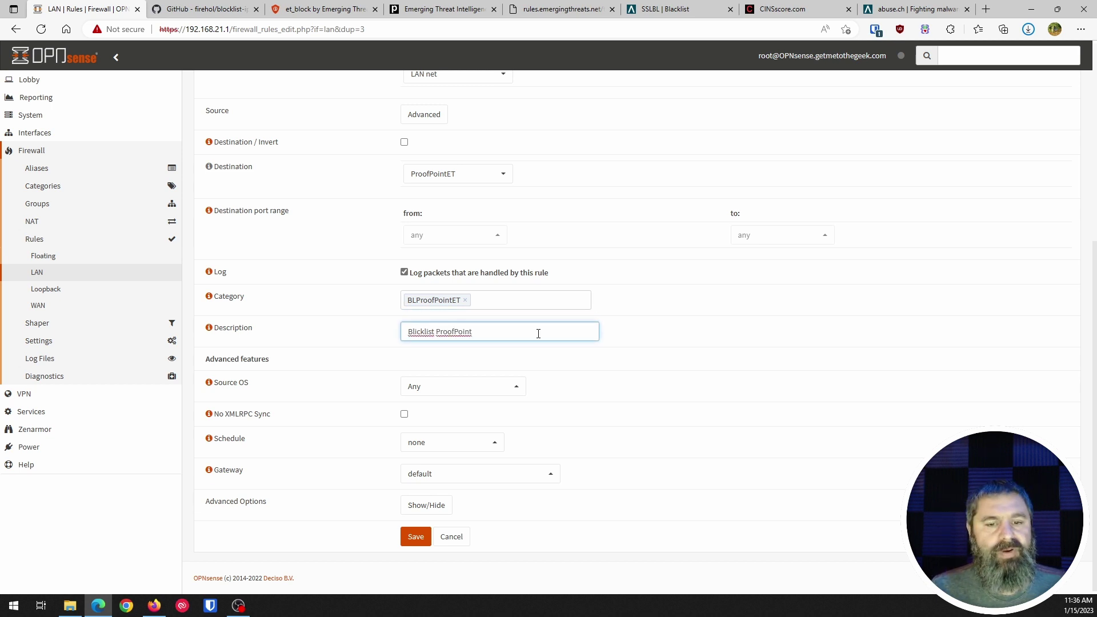
key("BackSpace")
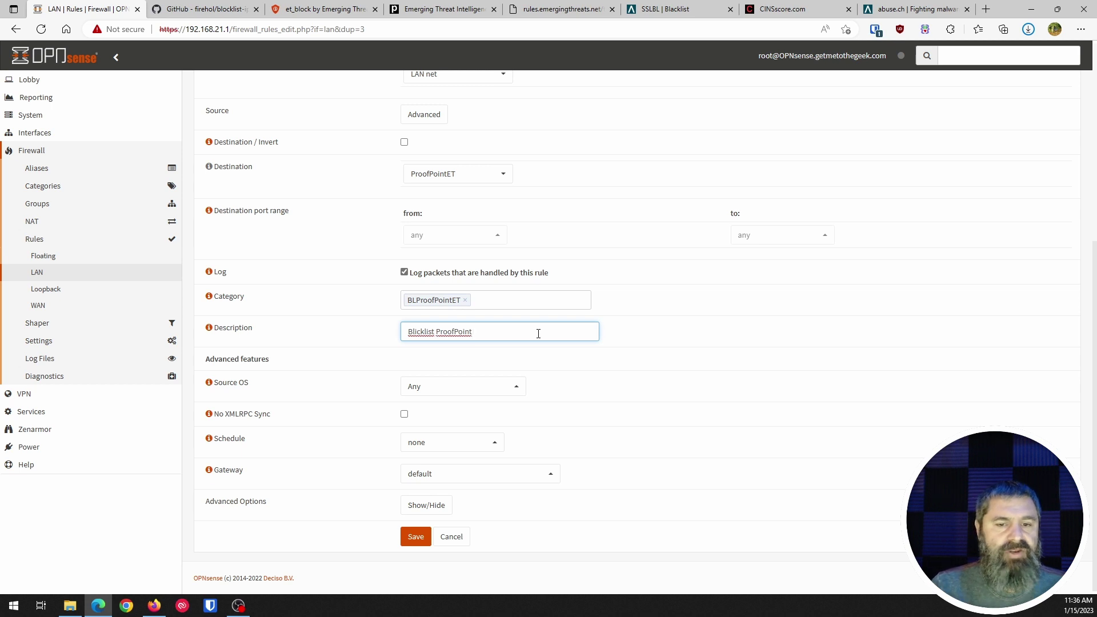
type("Out")
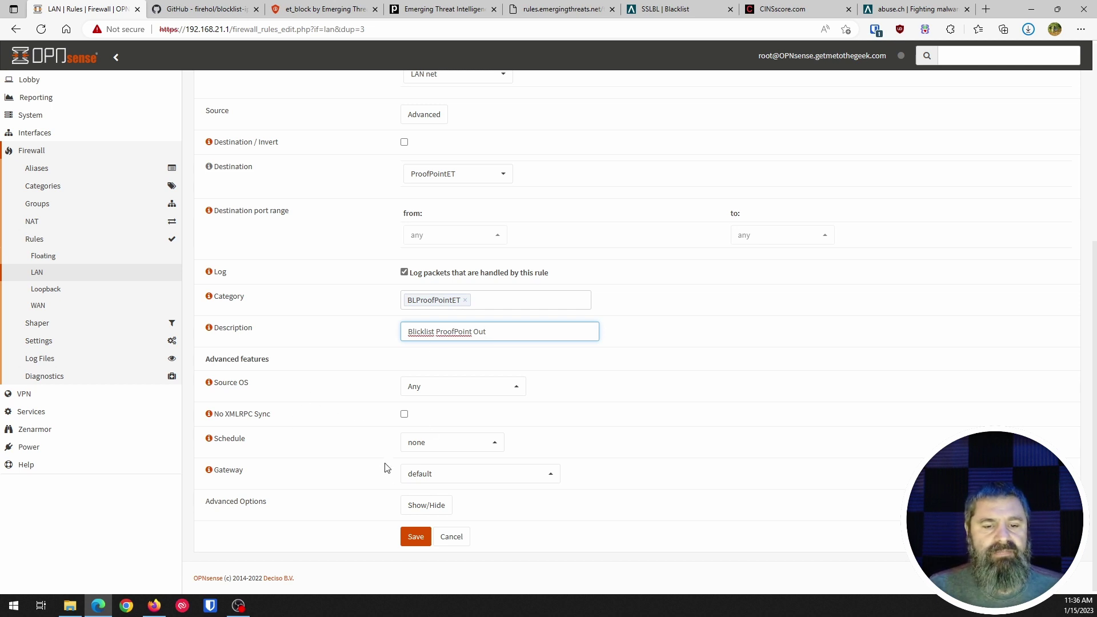
scroll(368, 474, "up", 4)
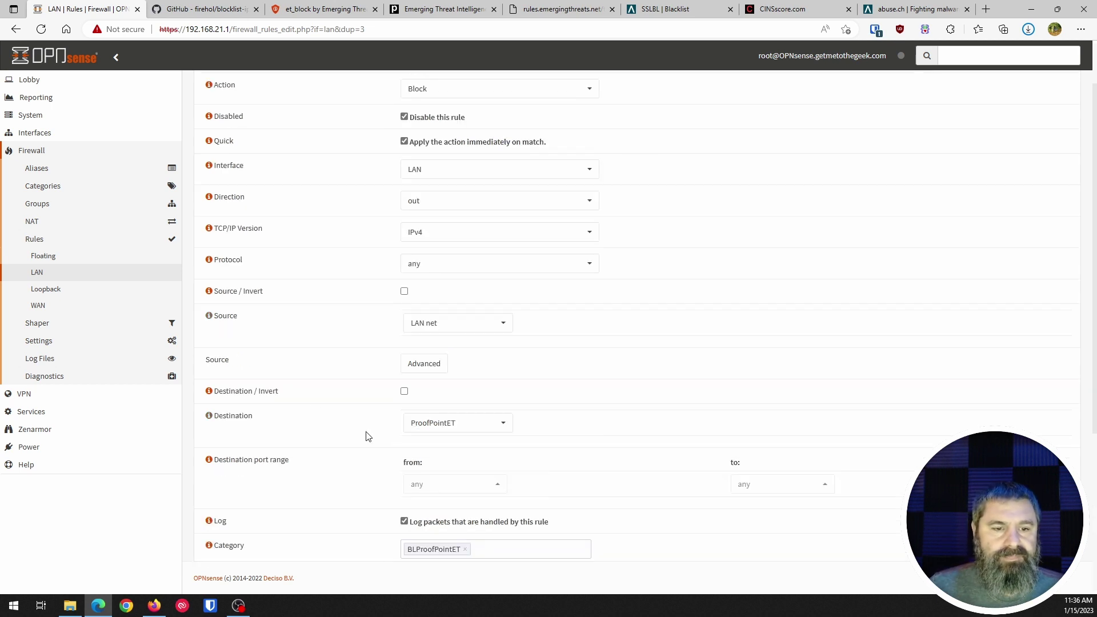
scroll(345, 384, "down", 4)
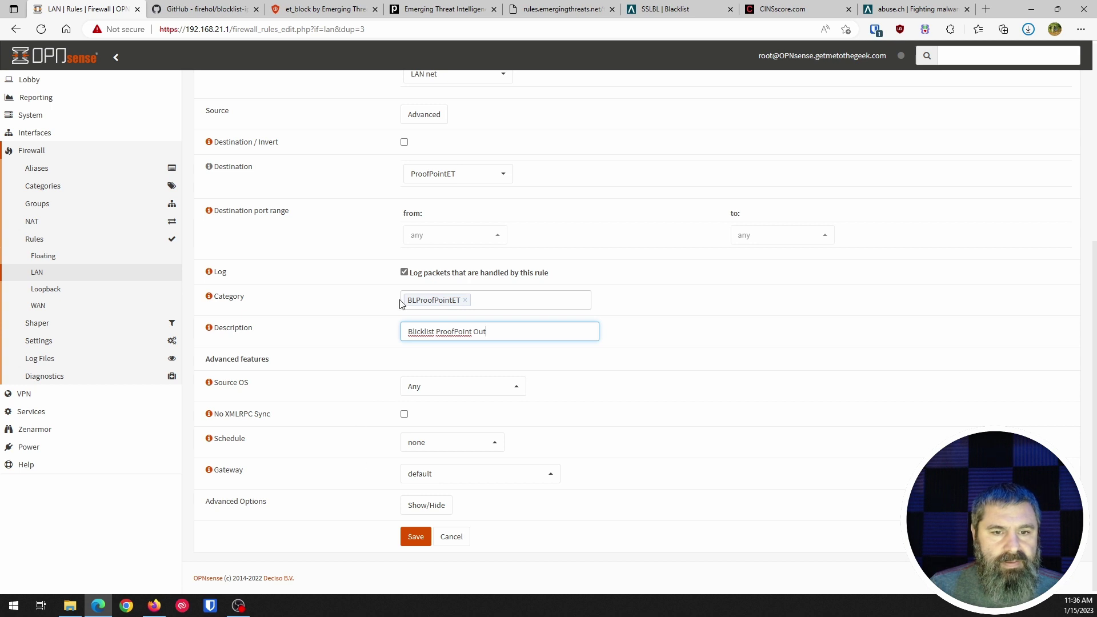
left_click(418, 543)
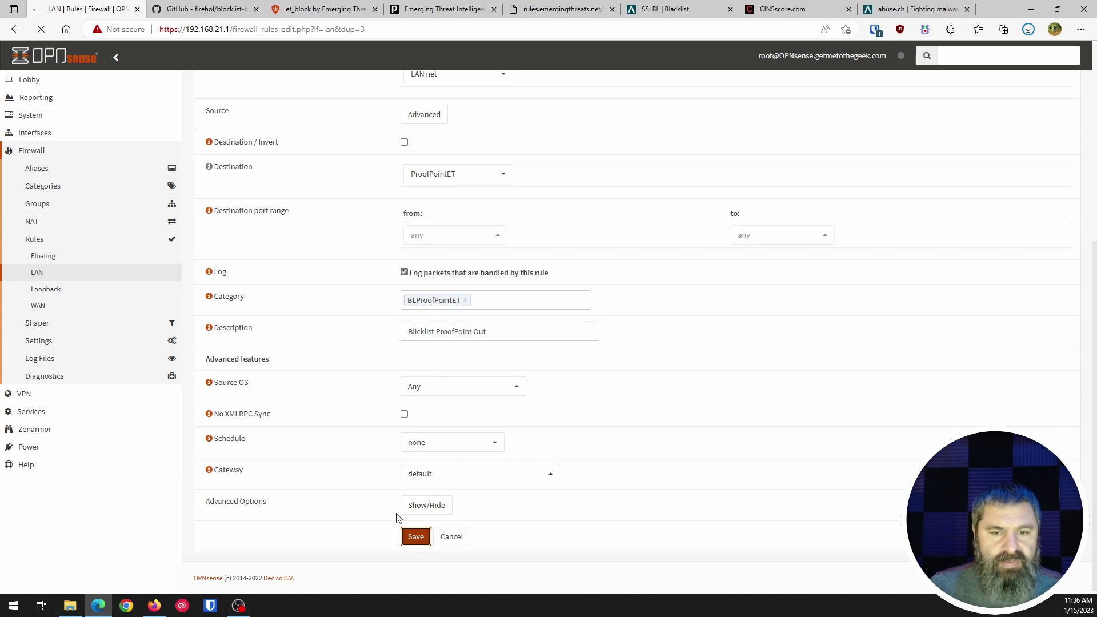
Step: Apply the LAN changes, enable the Blicklist ProofPoint Out rule, and apply again
left_click(1023, 143)
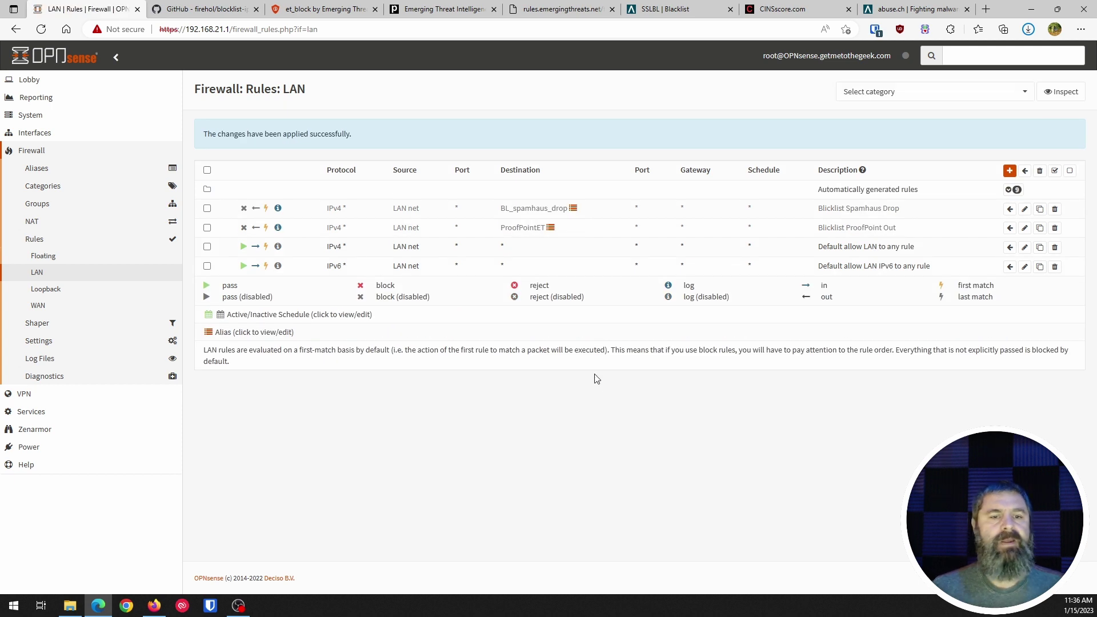
left_click(245, 228)
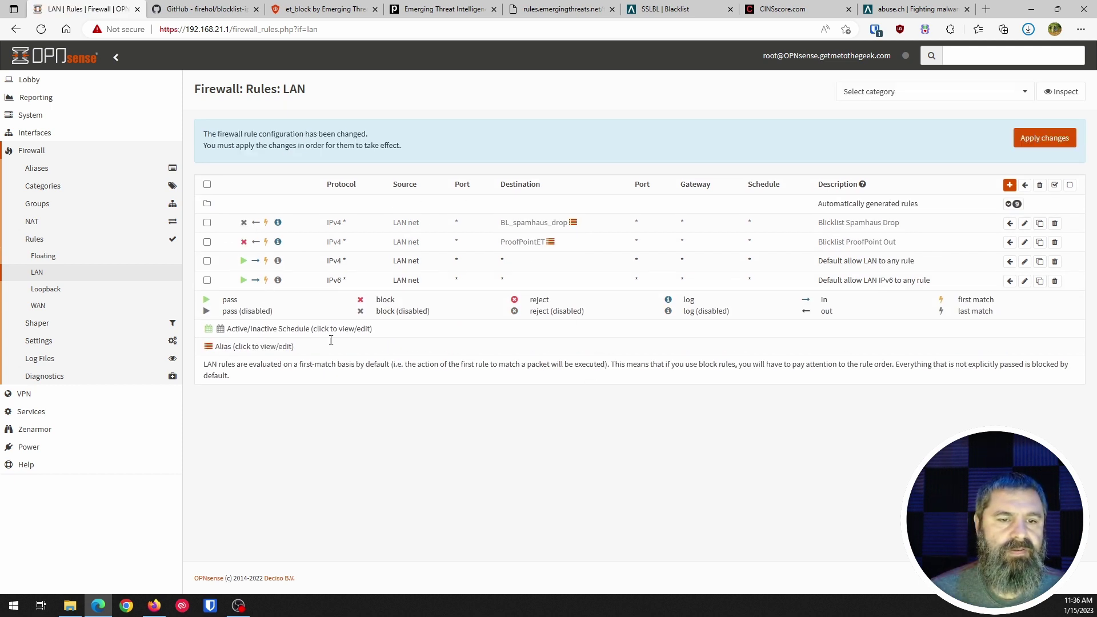
left_click(1056, 140)
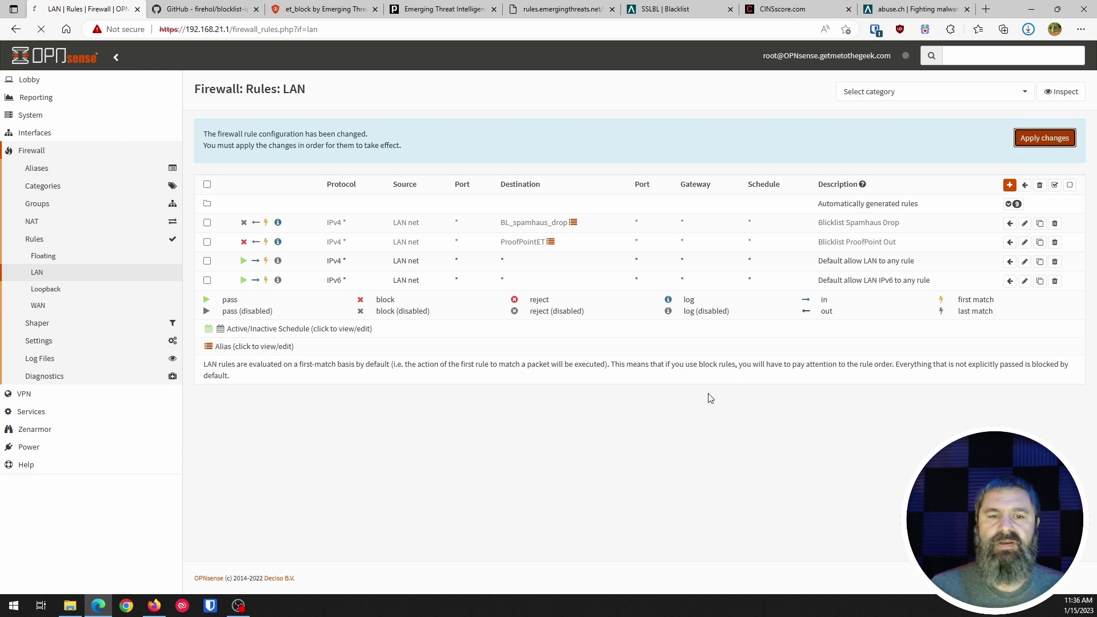